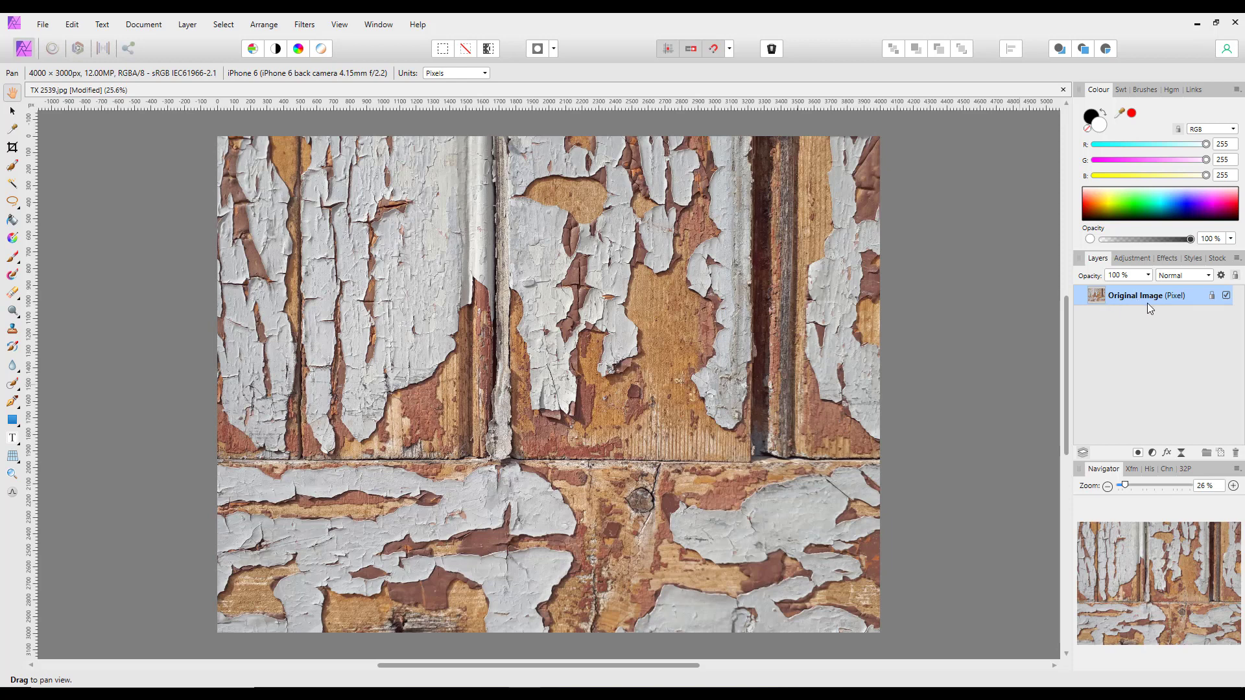
- Duplicate the Original Image layer and rename the duplicate as copy
right_click(1113, 301)
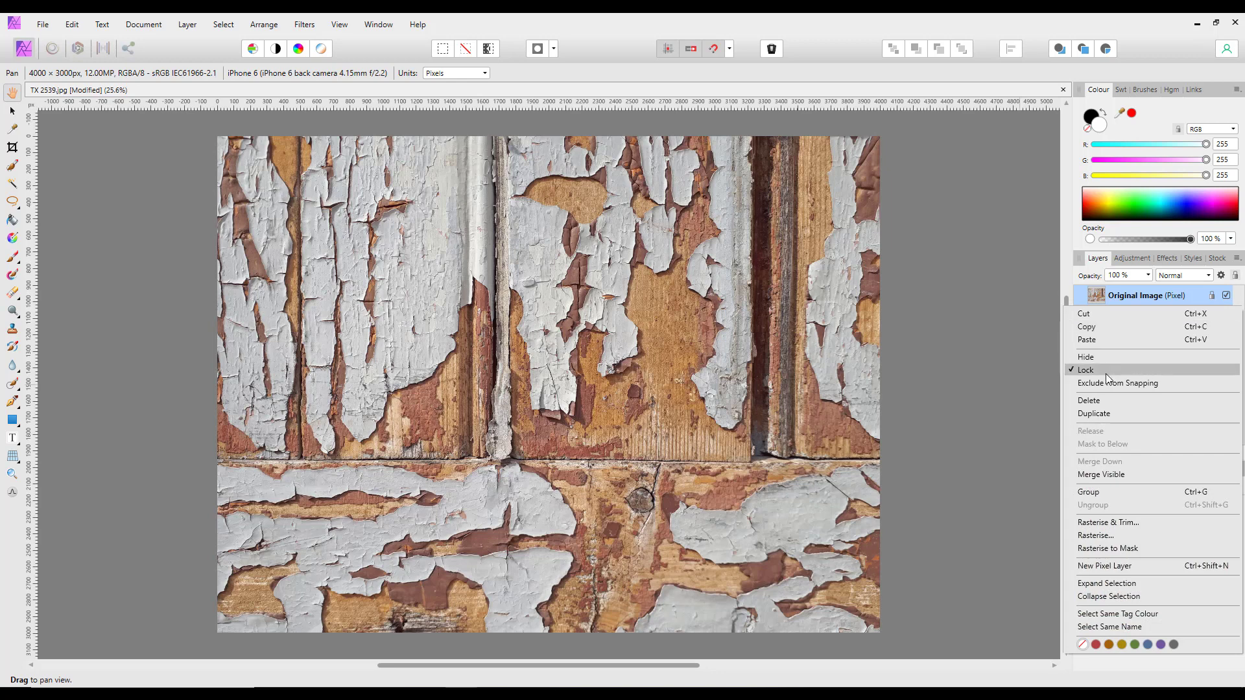
left_click(1107, 415)
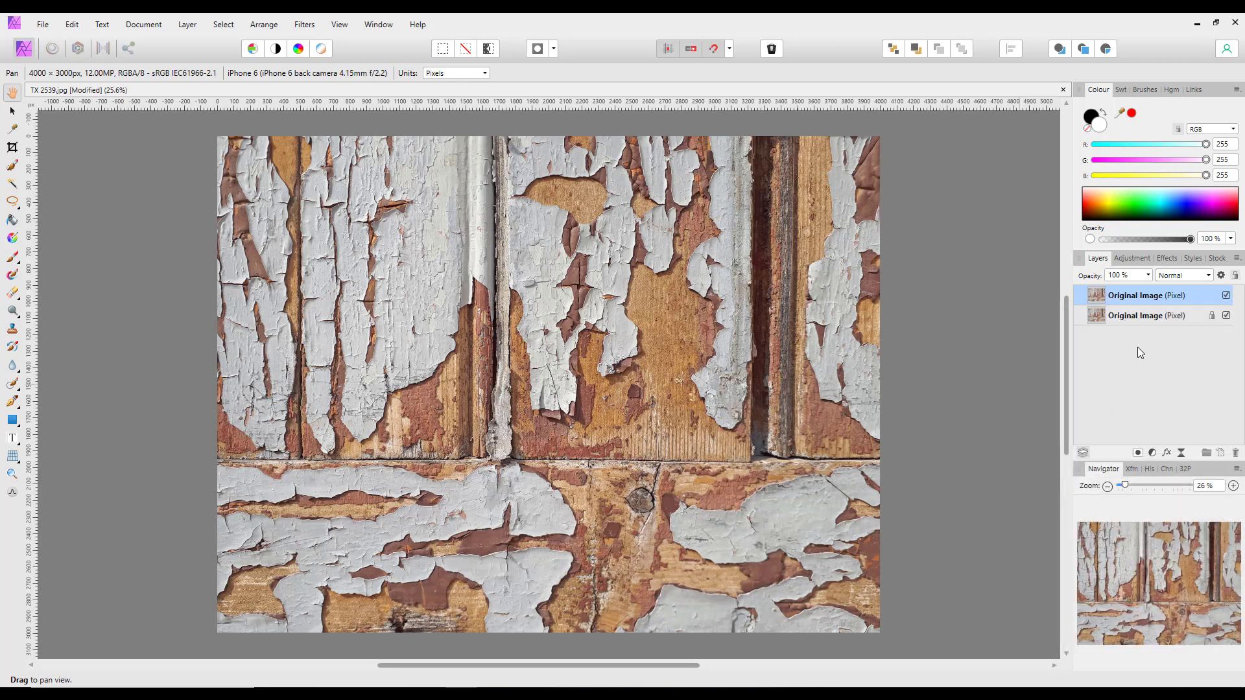
double_click(1144, 296)
type("copy")
key("Return")
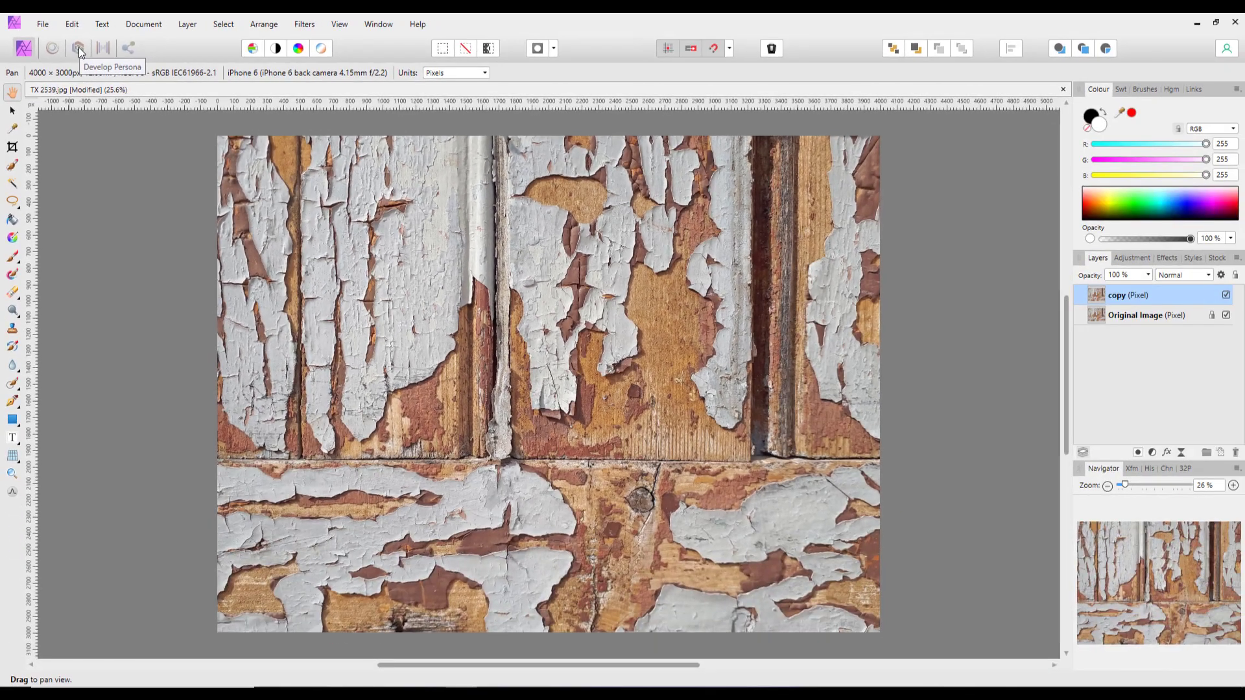
- Develop the copy layer with Detail Refinement at 21% radius and 73% amount
left_click(79, 48)
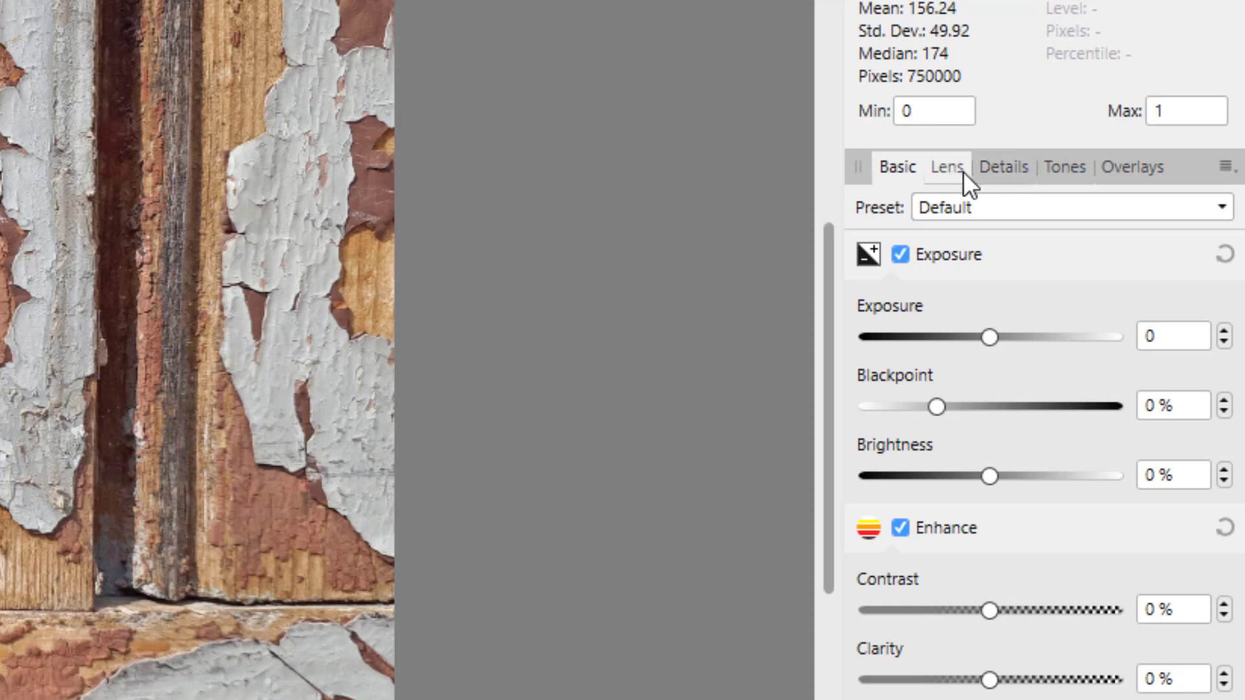
left_click(1000, 174)
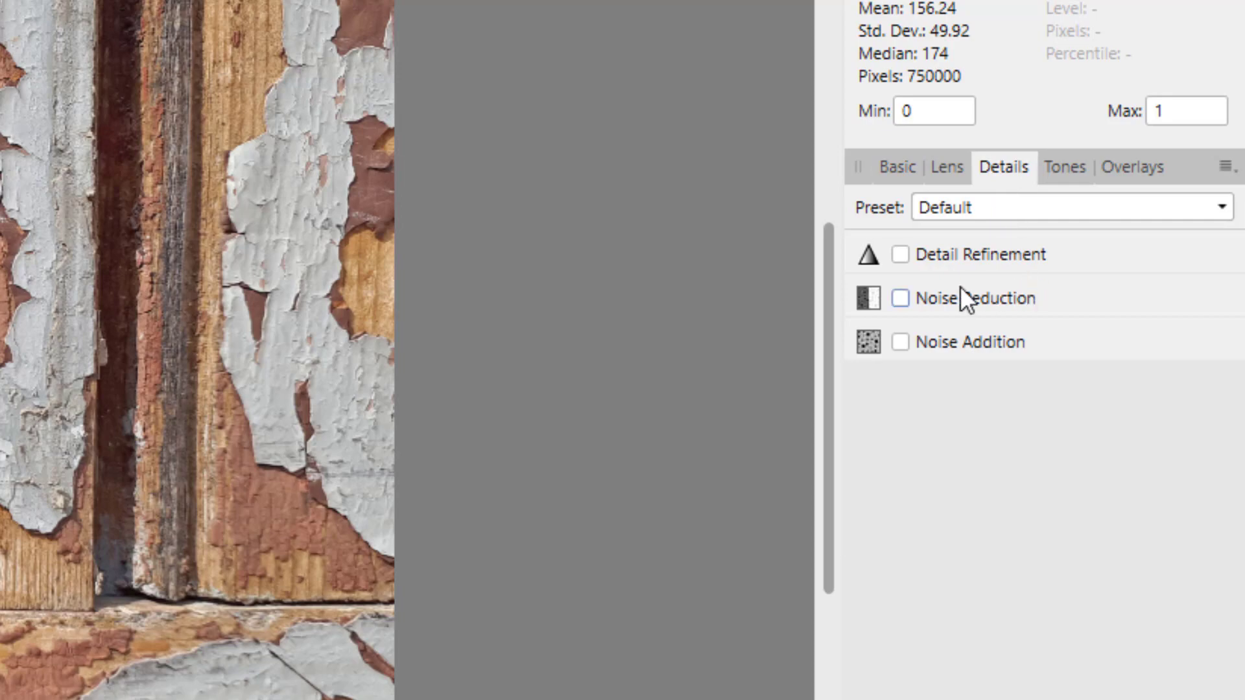
left_click(901, 253)
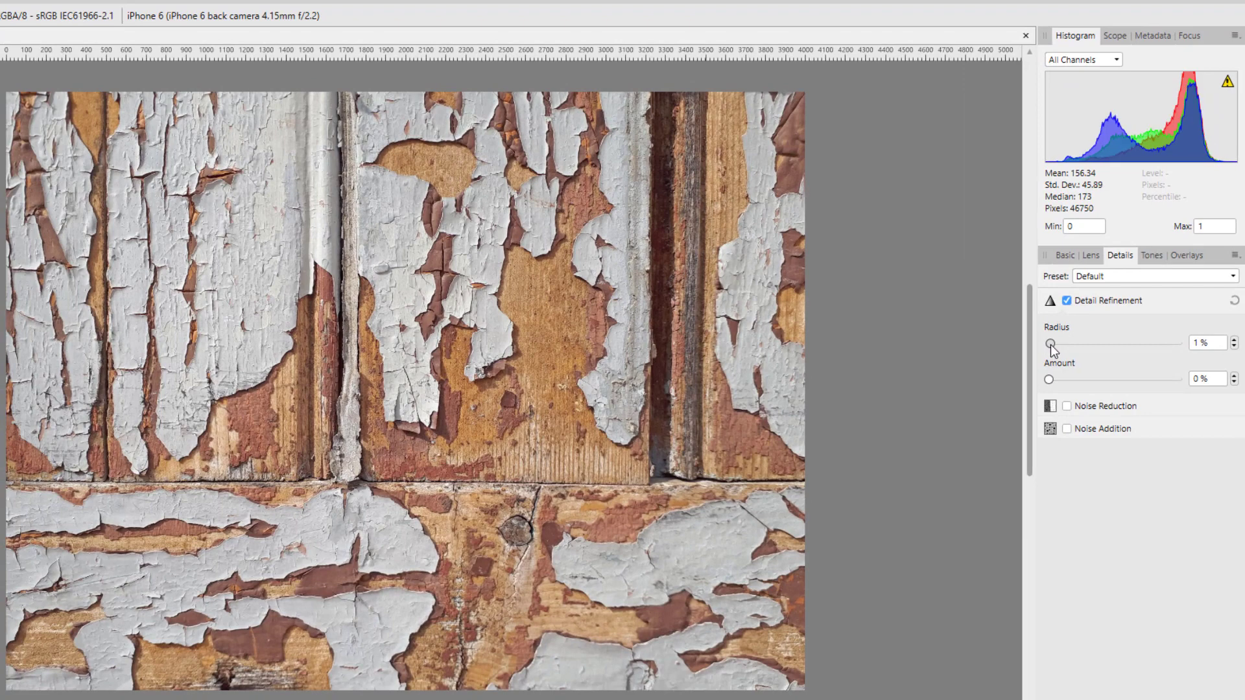
left_click_drag(865, 337, 882, 340)
left_click_drag(1057, 345, 1157, 383)
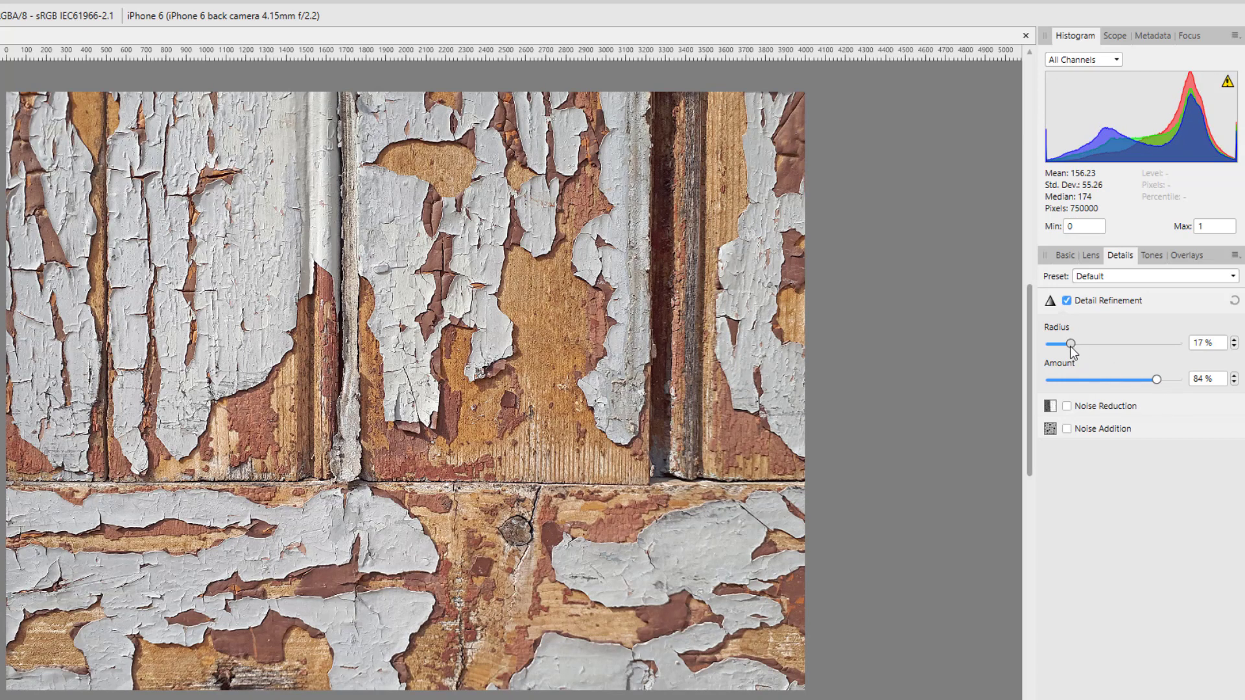
mouse_move(1070, 345)
left_mouse_down()
mouse_move(1164, 349)
mouse_move(1170, 383)
mouse_move(1149, 348)
mouse_move(1070, 364)
left_mouse_up()
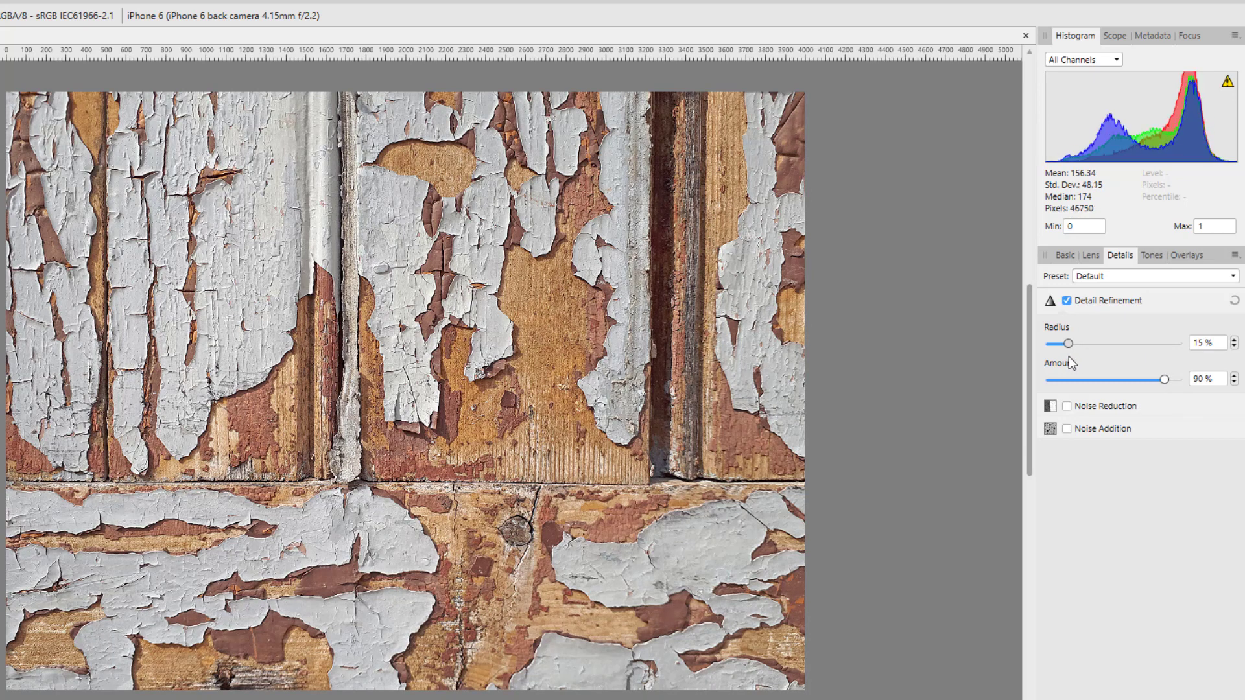
left_click_drag(1165, 381, 1117, 390)
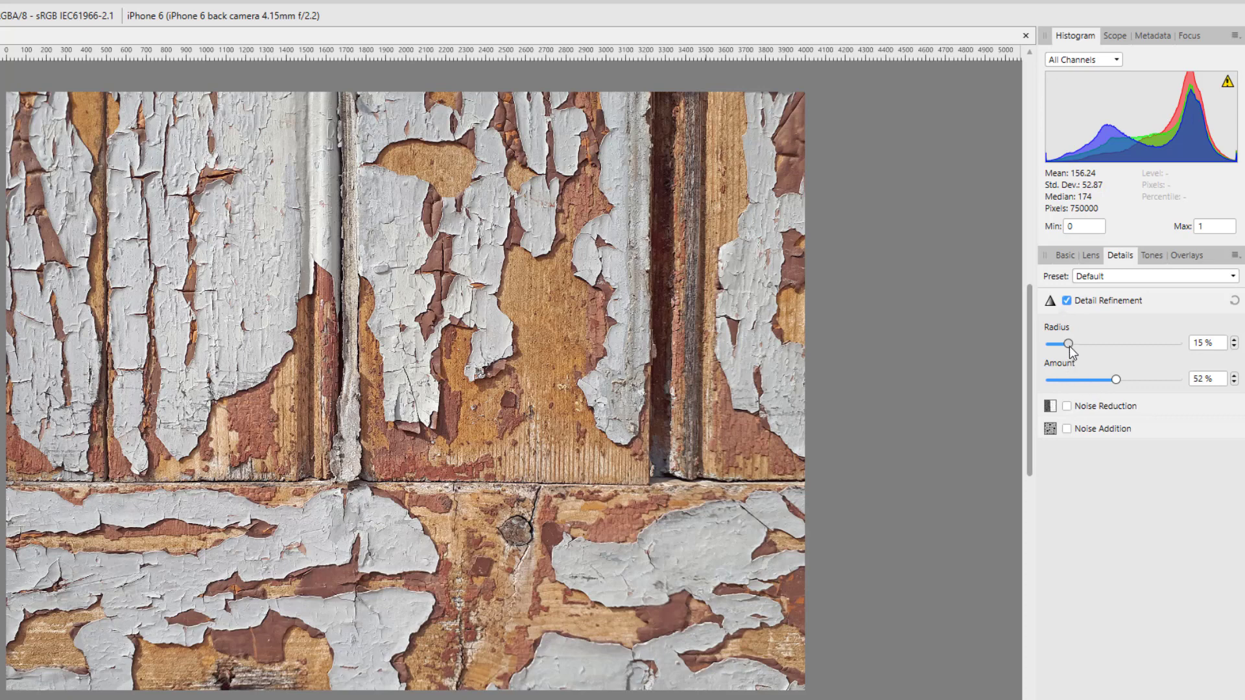
left_click_drag(1069, 344, 1076, 344)
left_click_drag(1118, 381, 1143, 384)
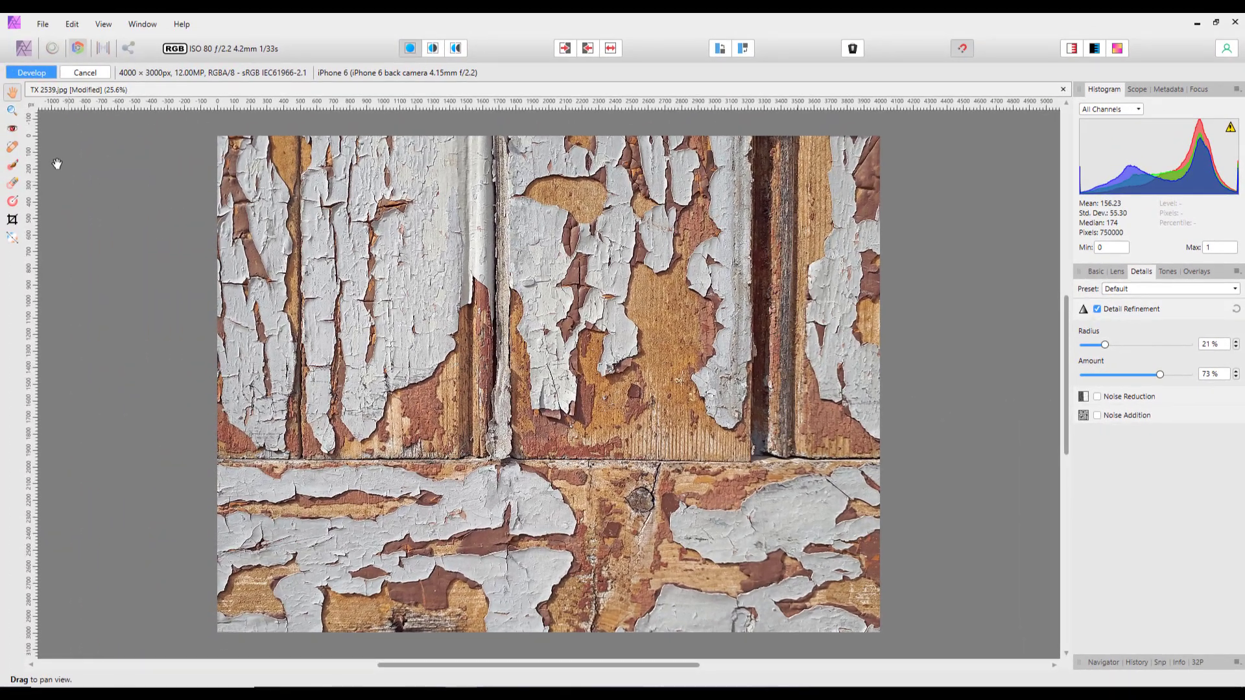
left_click(31, 72)
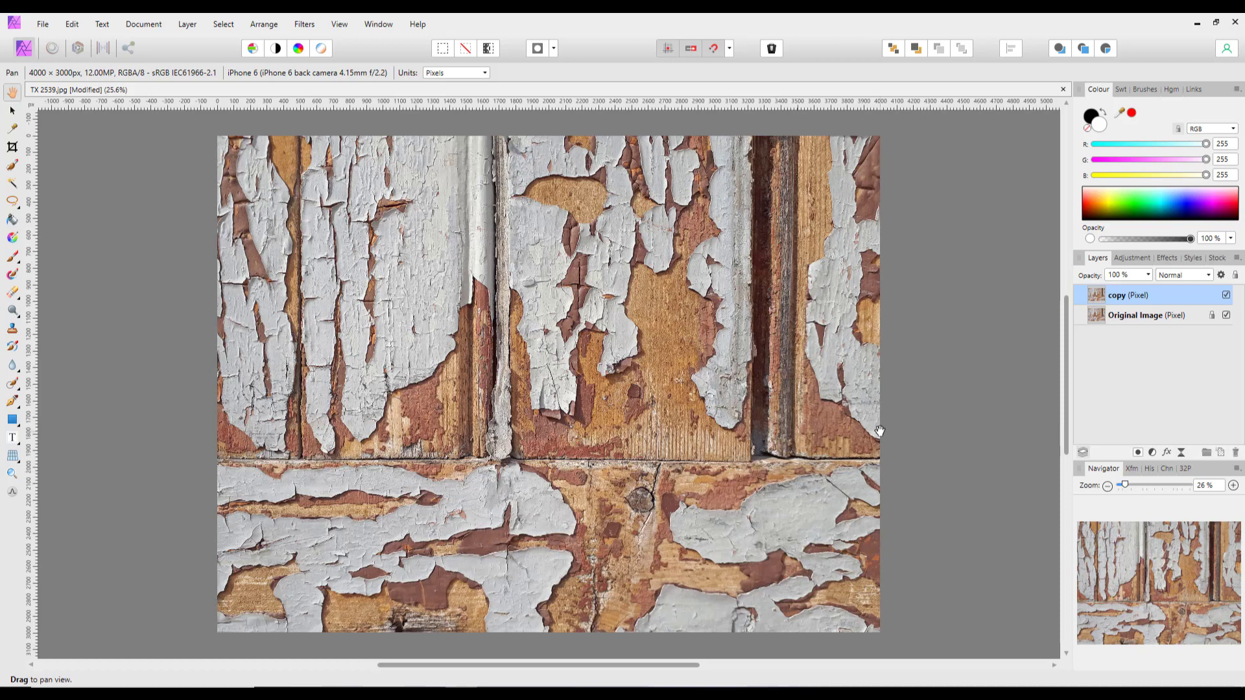
- Compare the paint and wood detail up close with the copy layer hidden and shown
left_click(1227, 296)
scroll(801, 386, "up", 8)
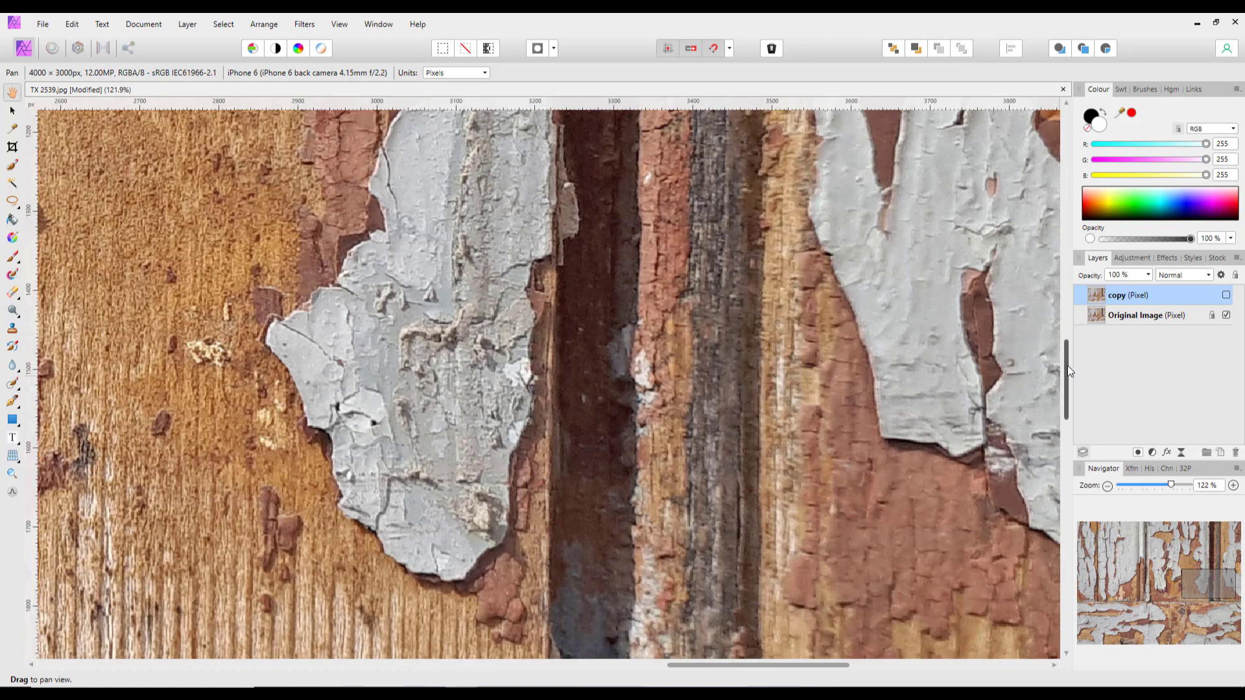
left_click_drag(1066, 366, 1059, 308)
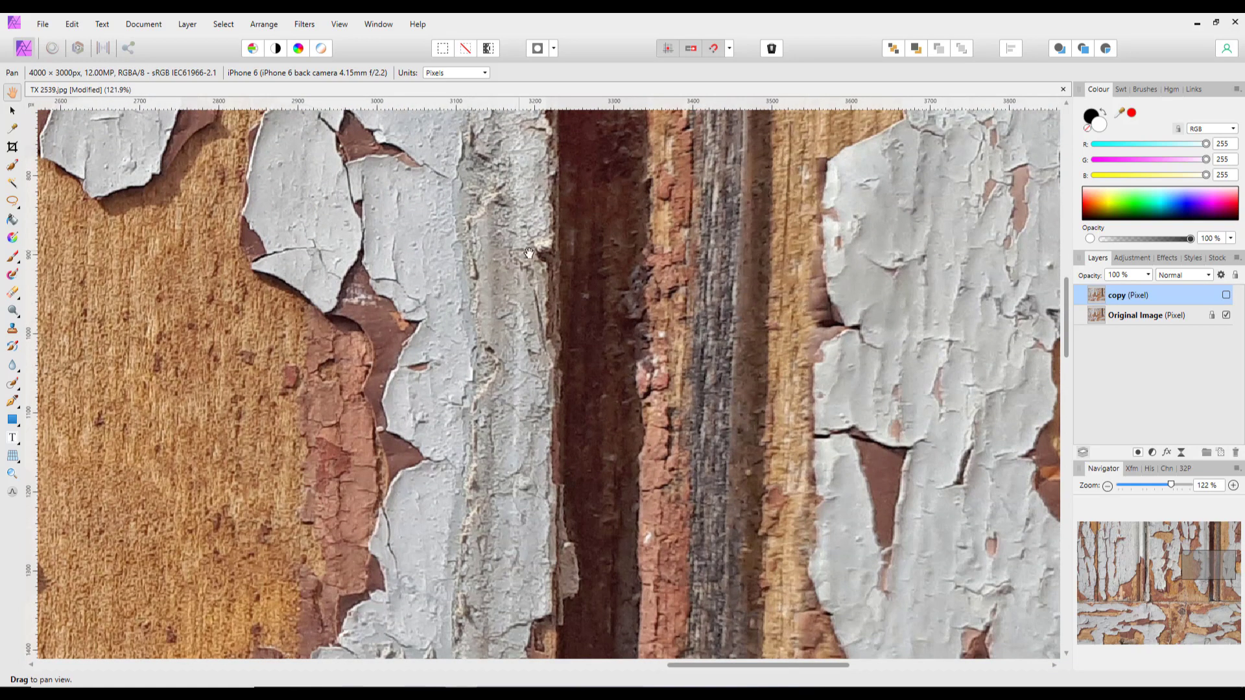
left_click(1226, 296)
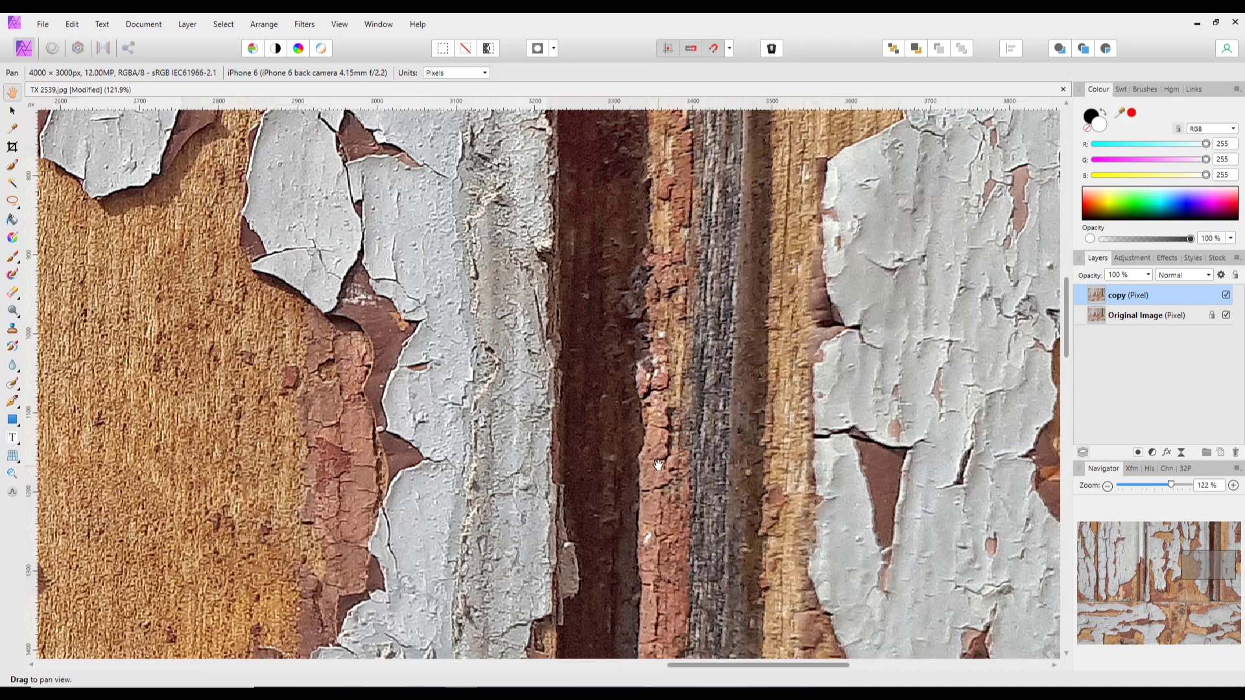
key("ctrl+0")
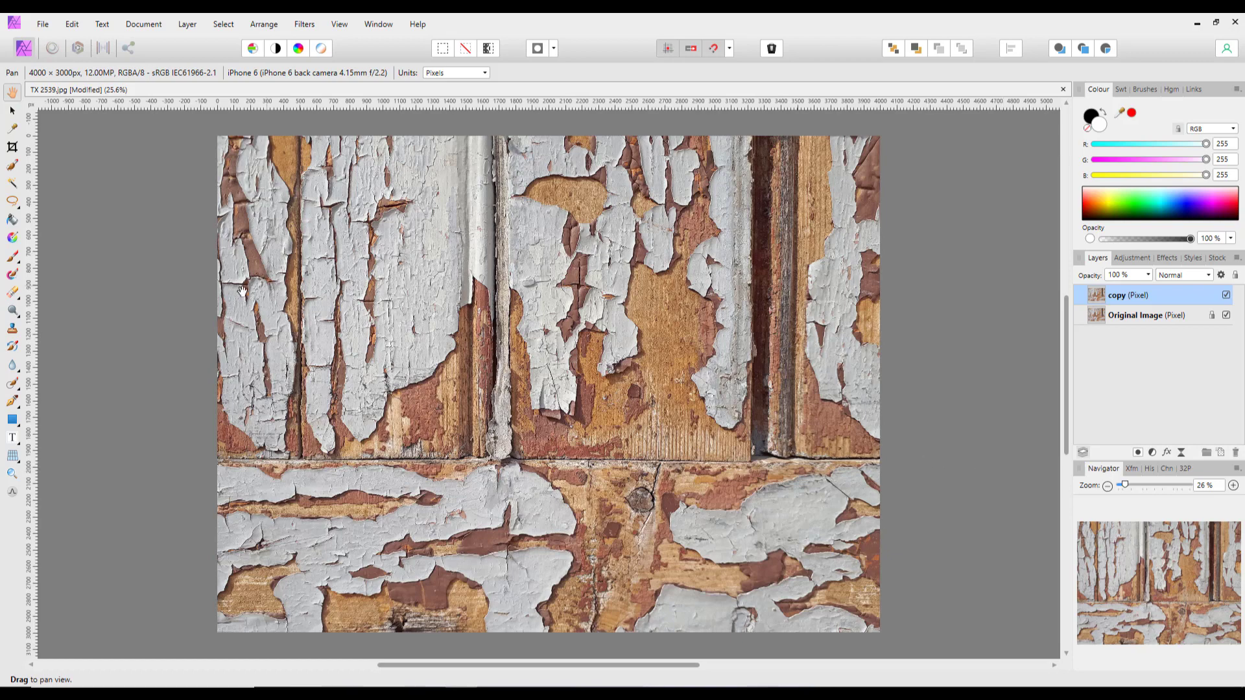
left_click(77, 48)
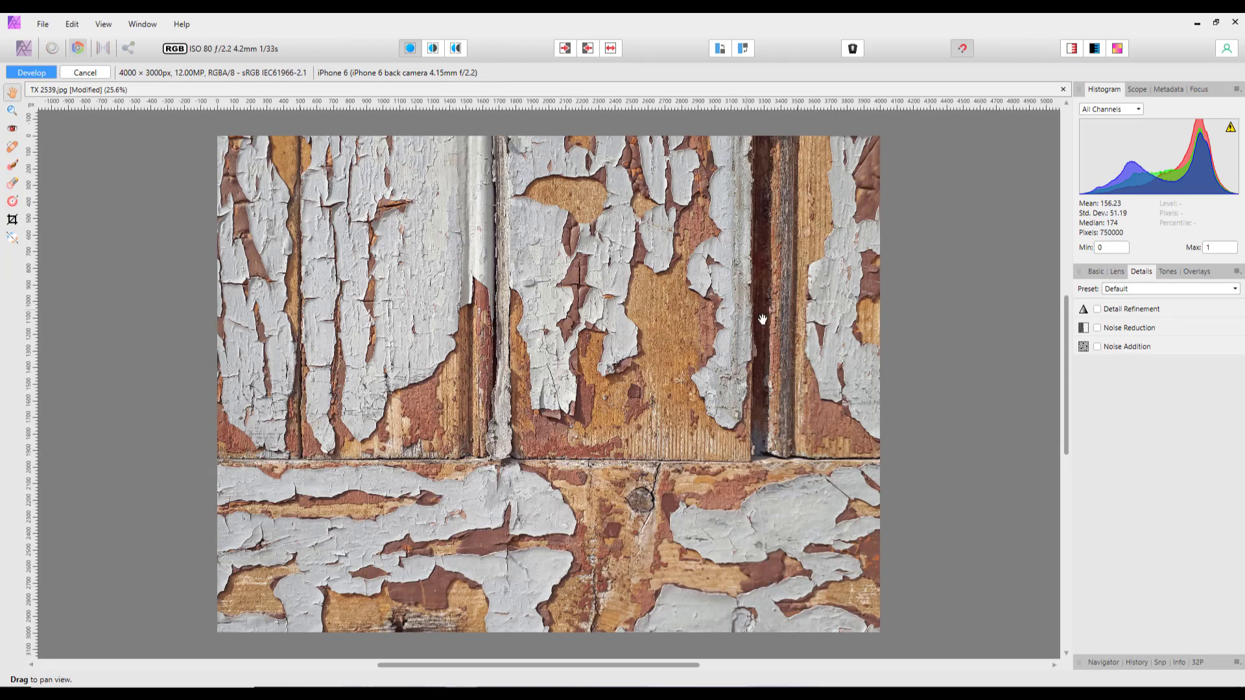
left_click(1095, 271)
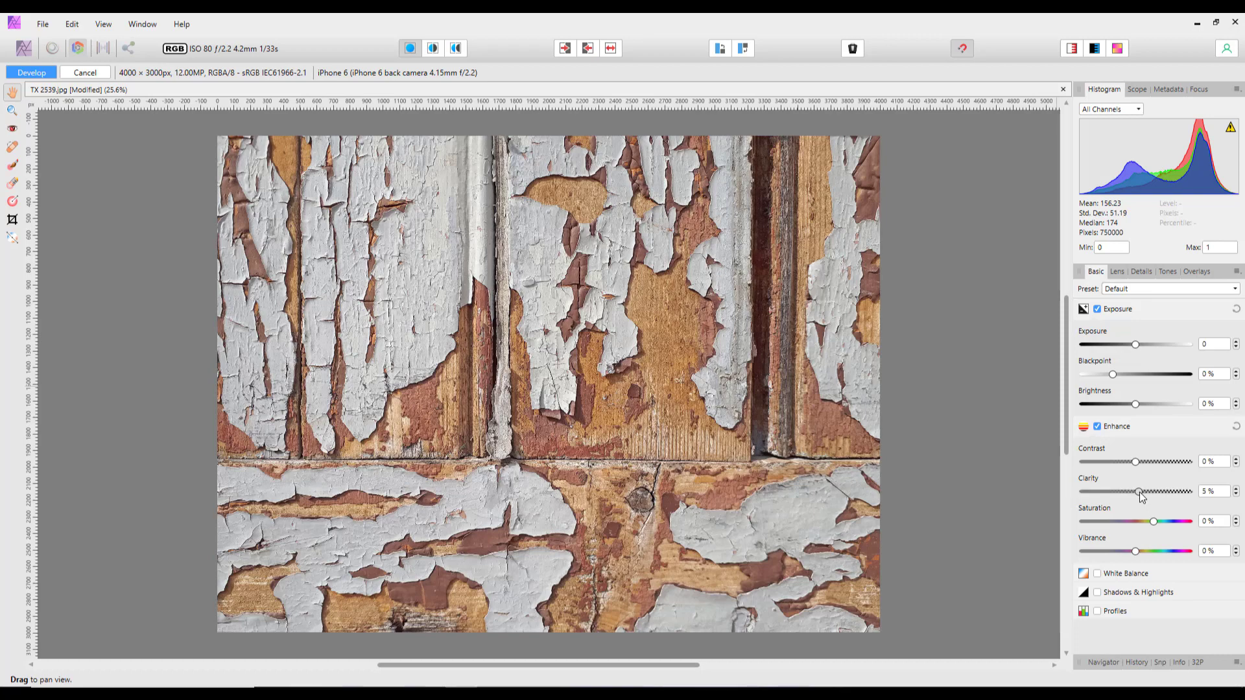
mouse_move(1139, 492)
left_mouse_down()
mouse_move(1155, 493)
mouse_move(1134, 497)
left_mouse_up()
left_click_drag(1134, 491, 1141, 462)
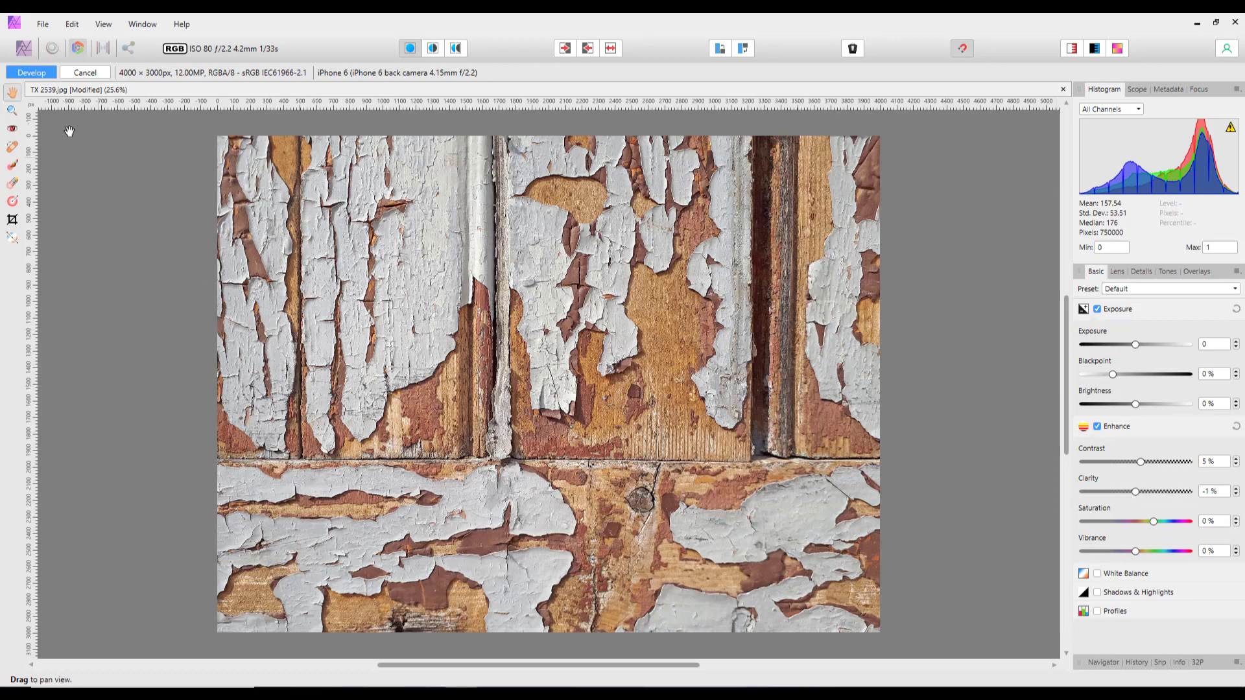
left_click(84, 73)
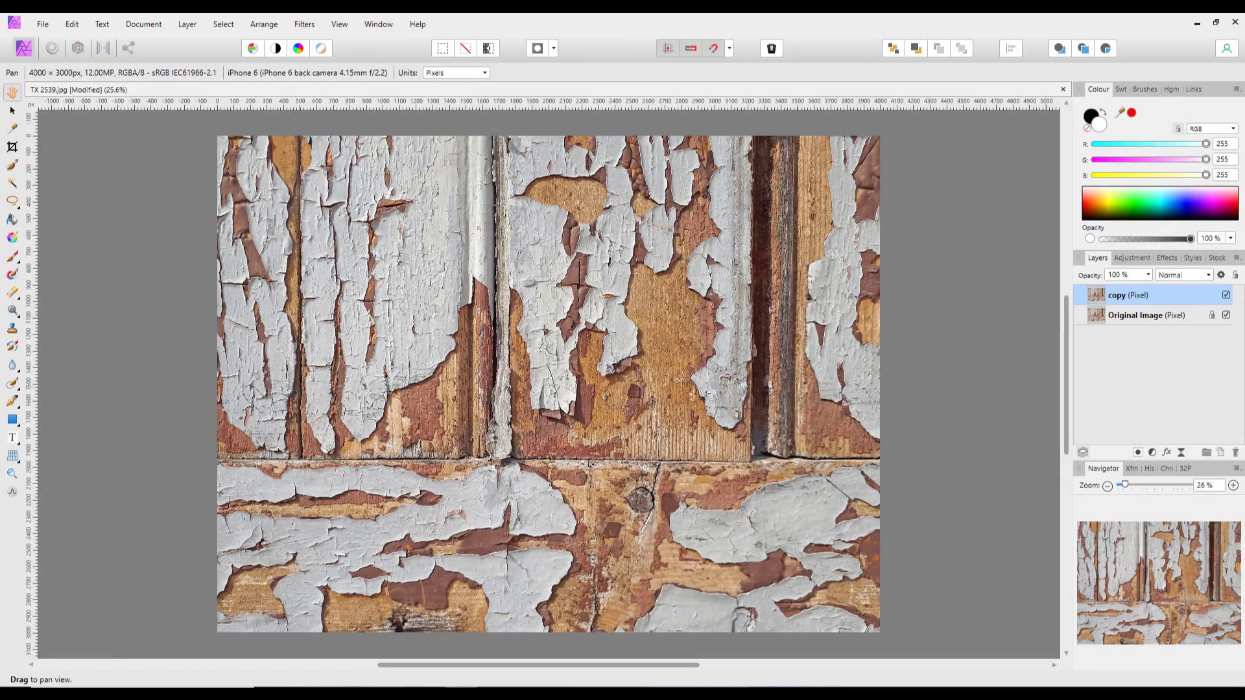
- Hide the copy layer, and duplicate the Original Image layer under the name copy1
left_click(1227, 296)
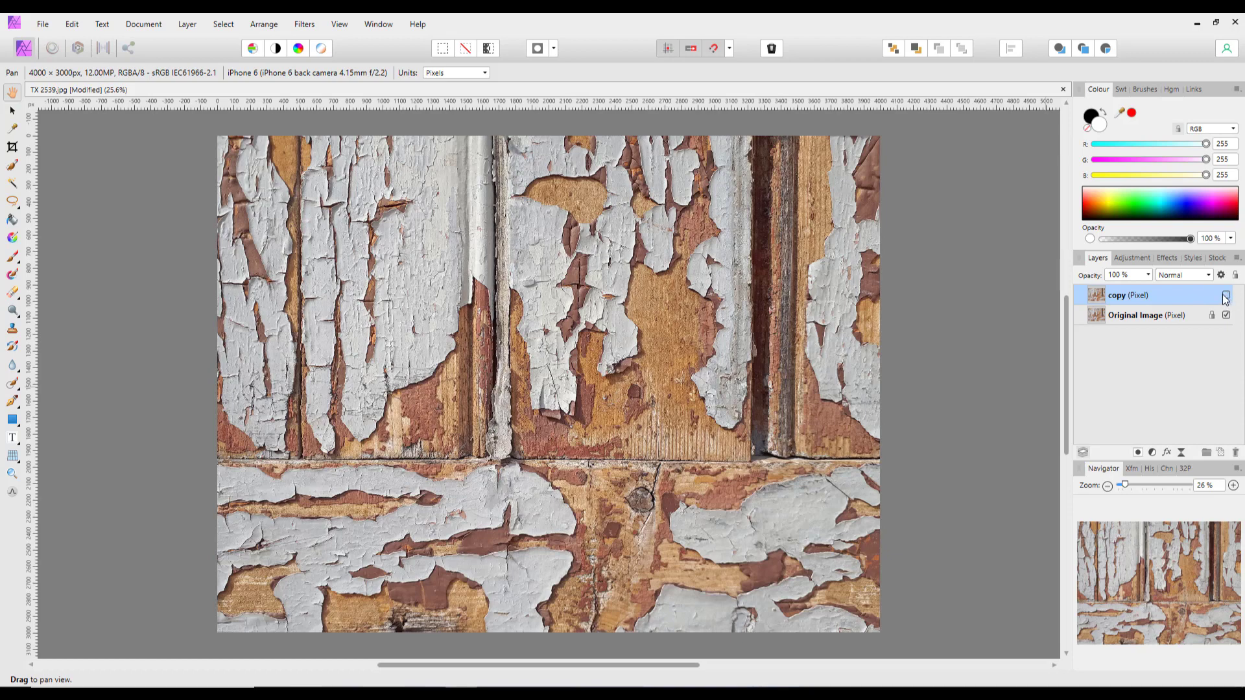
left_click(1145, 318)
right_click(1144, 318)
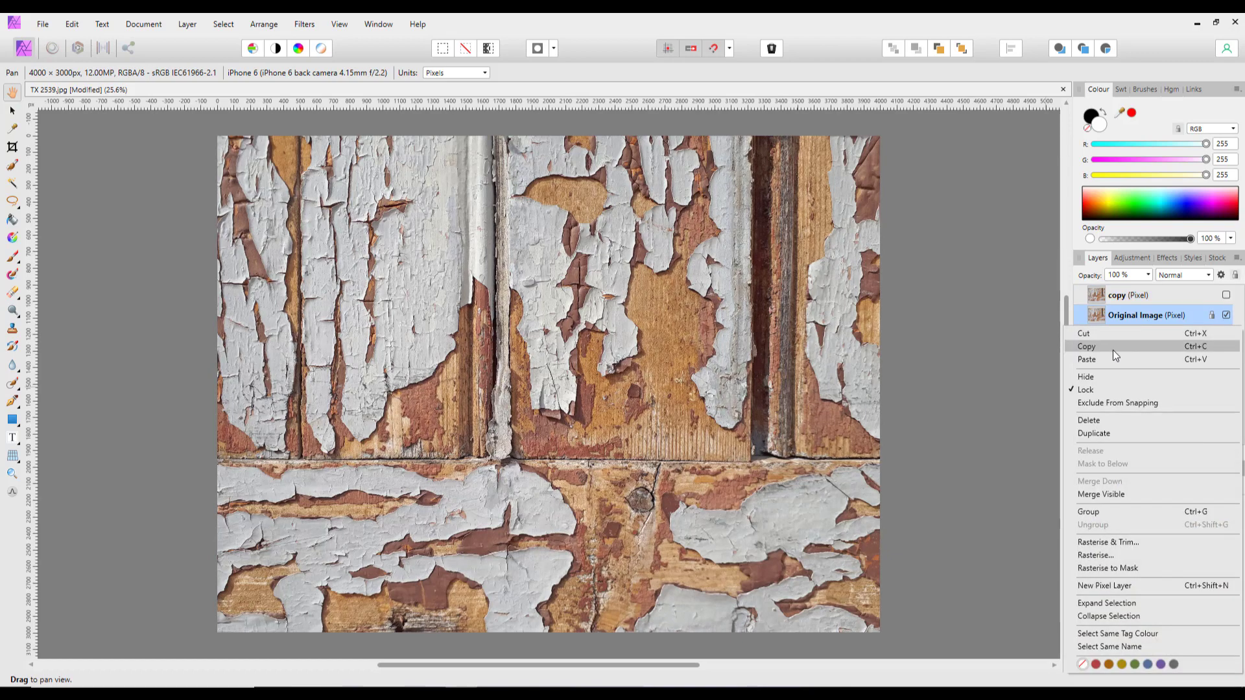
left_click(1115, 433)
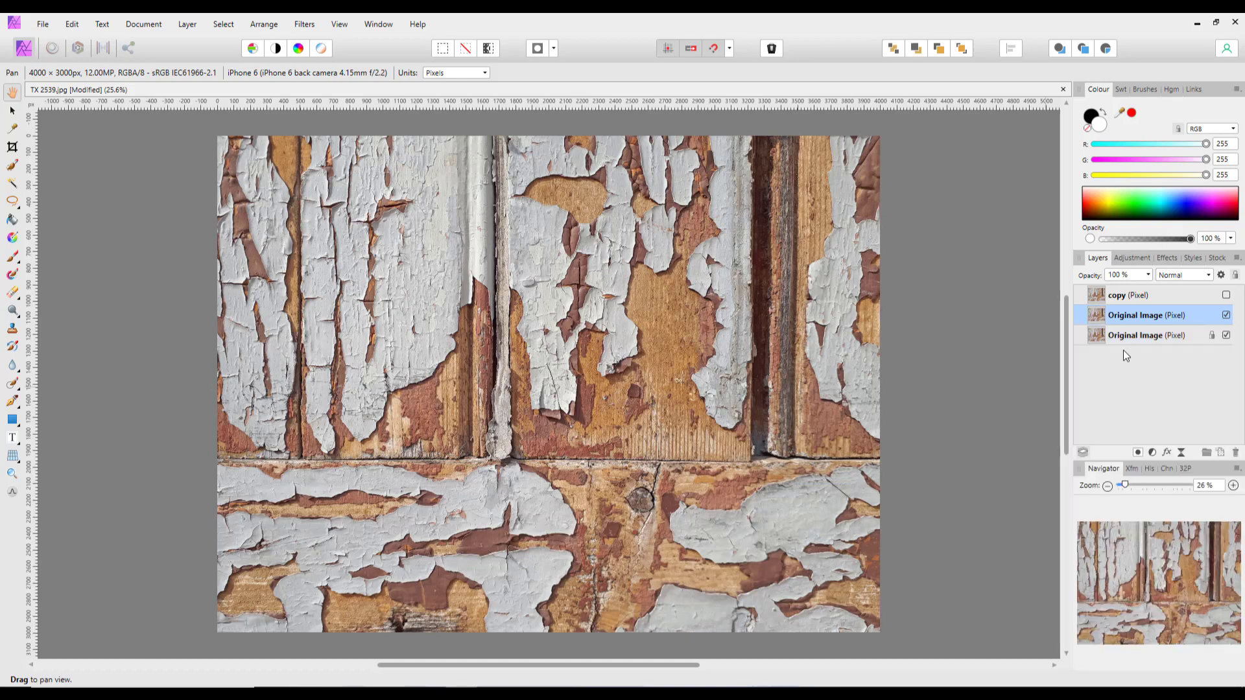
double_click(1126, 316)
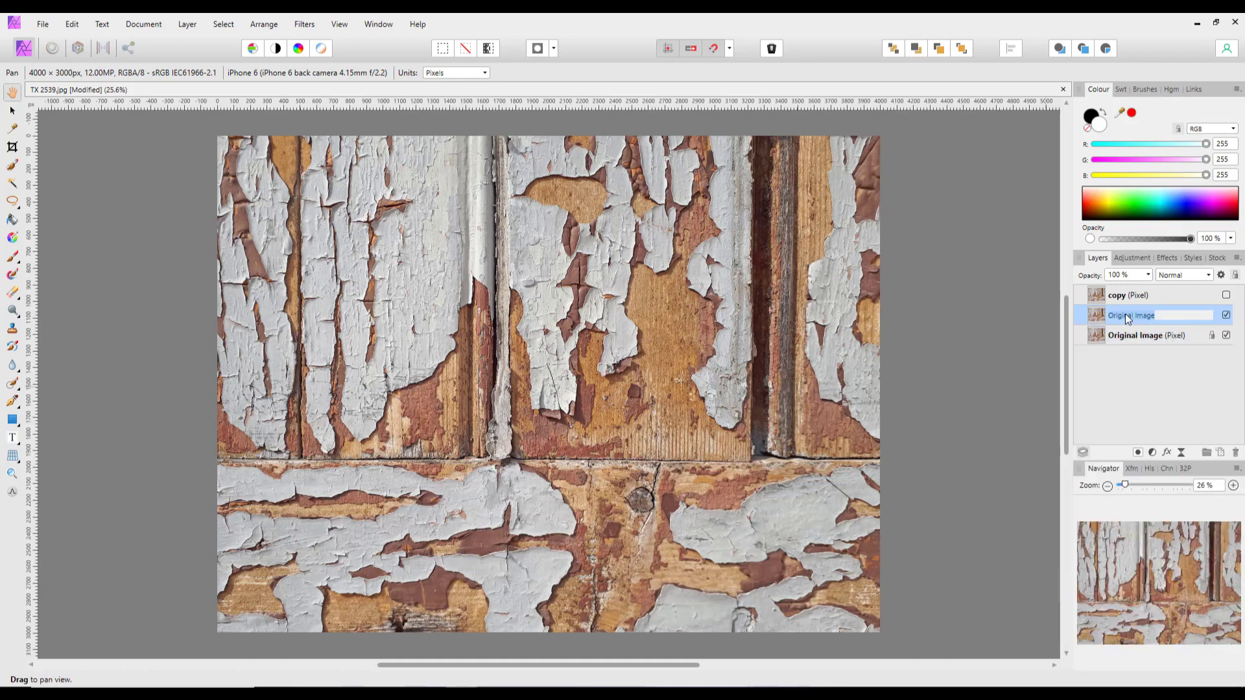
type("copy1")
key("Return")
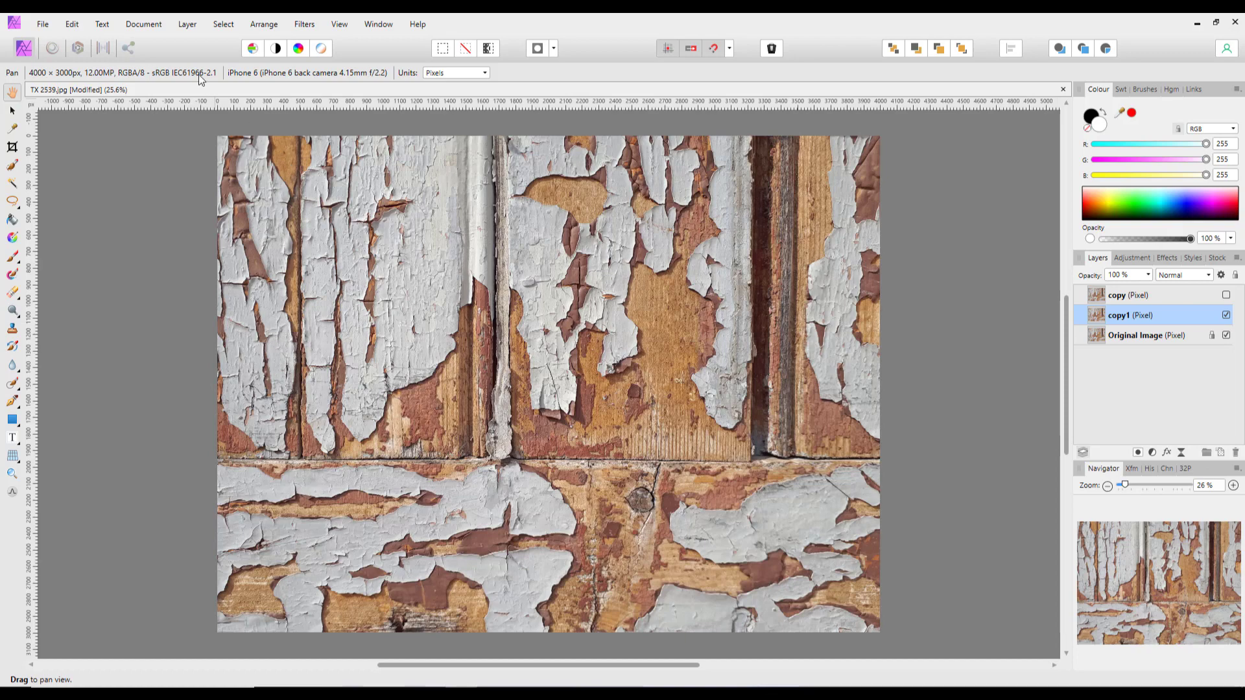
left_click(188, 26)
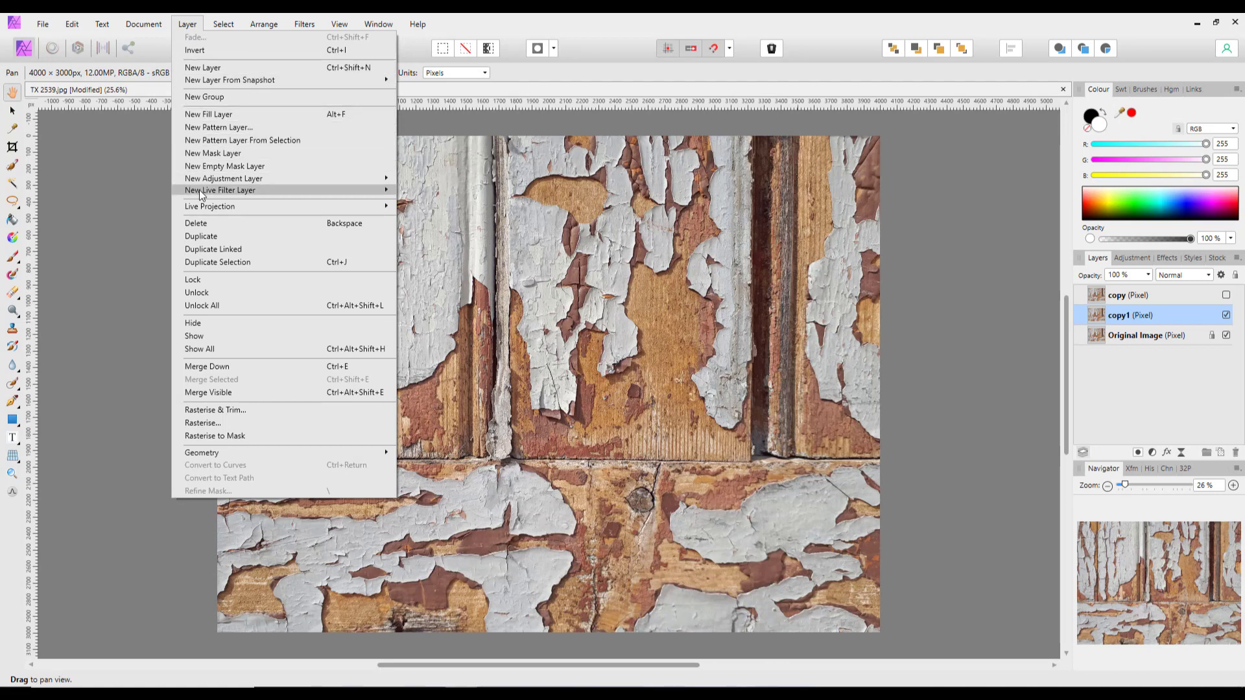
mouse_move(211, 183)
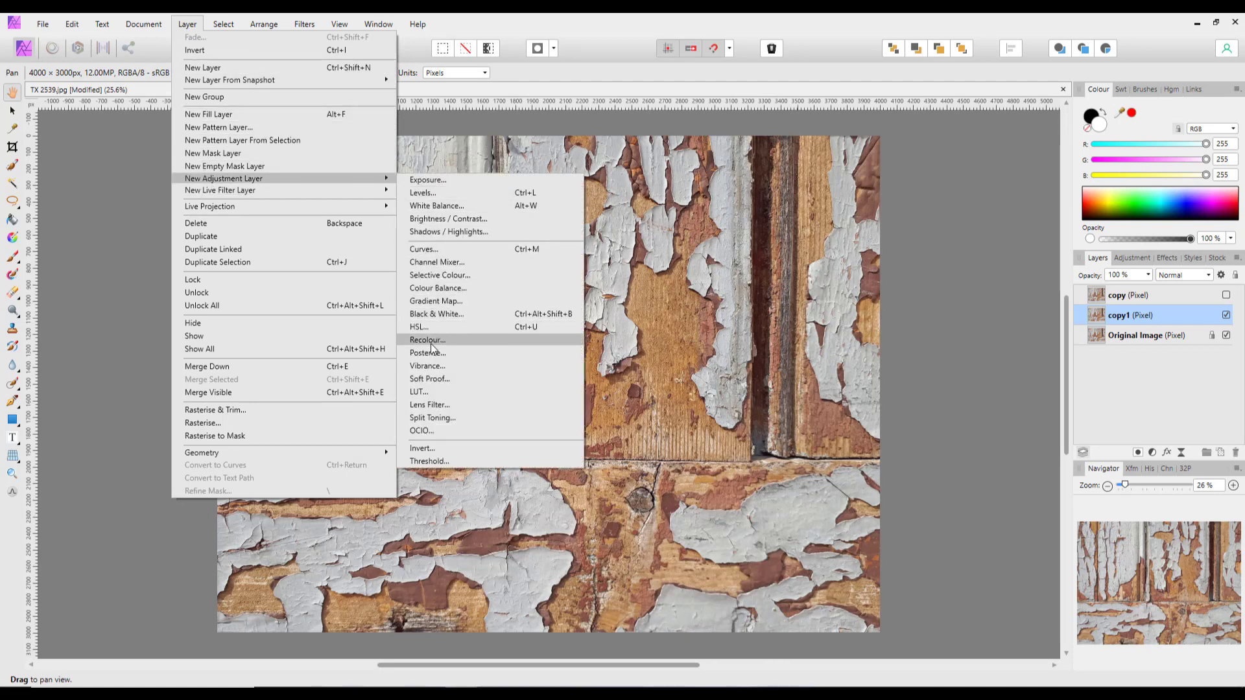
left_click(1146, 395)
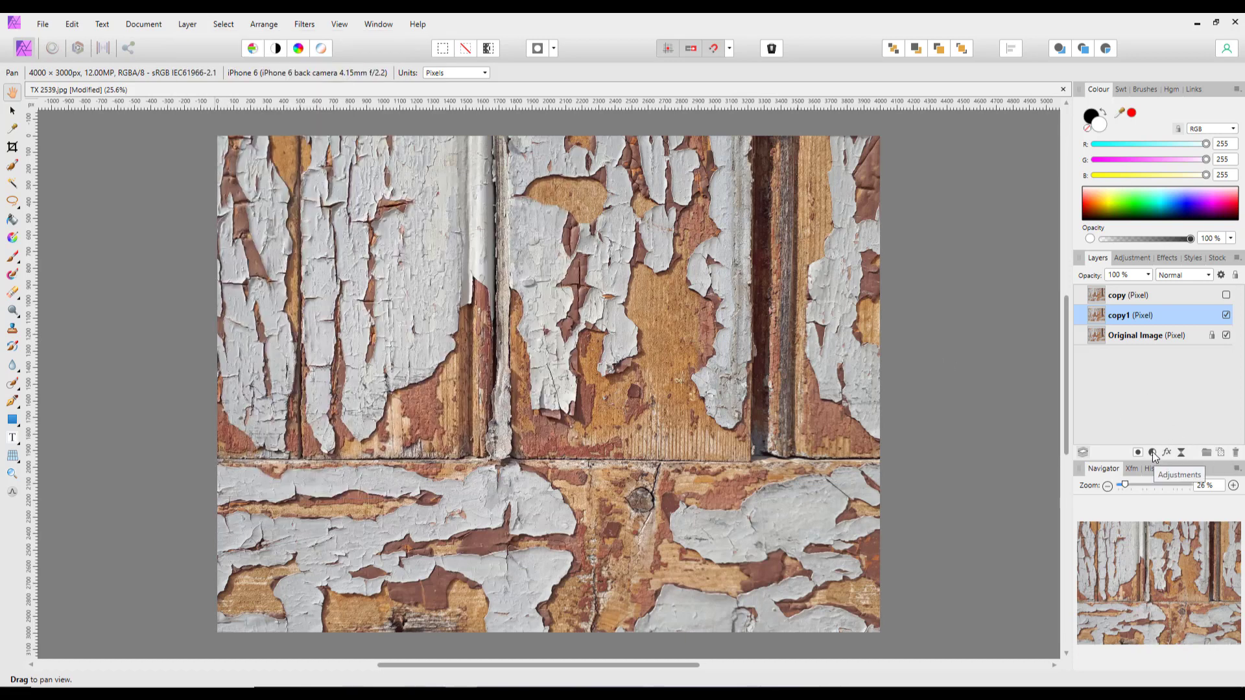
- Add a Black & White adjustment above the copy1 layer, keeping its default colour values
left_click(1153, 452)
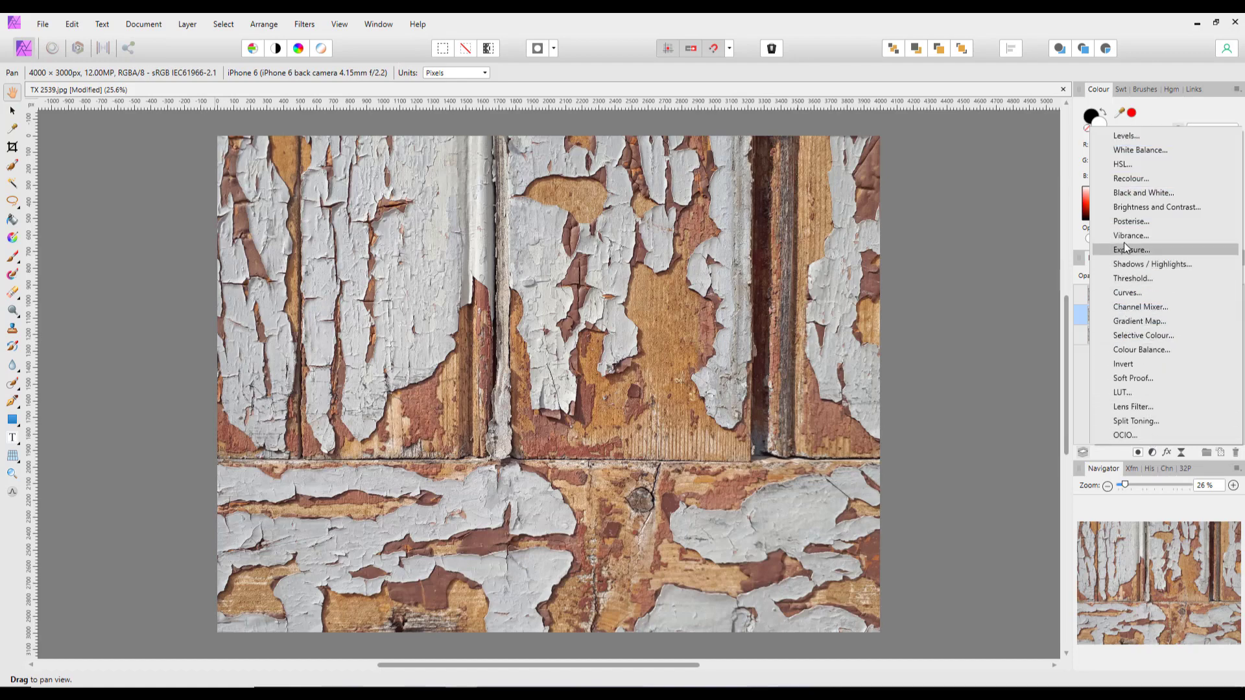
left_click(1126, 194)
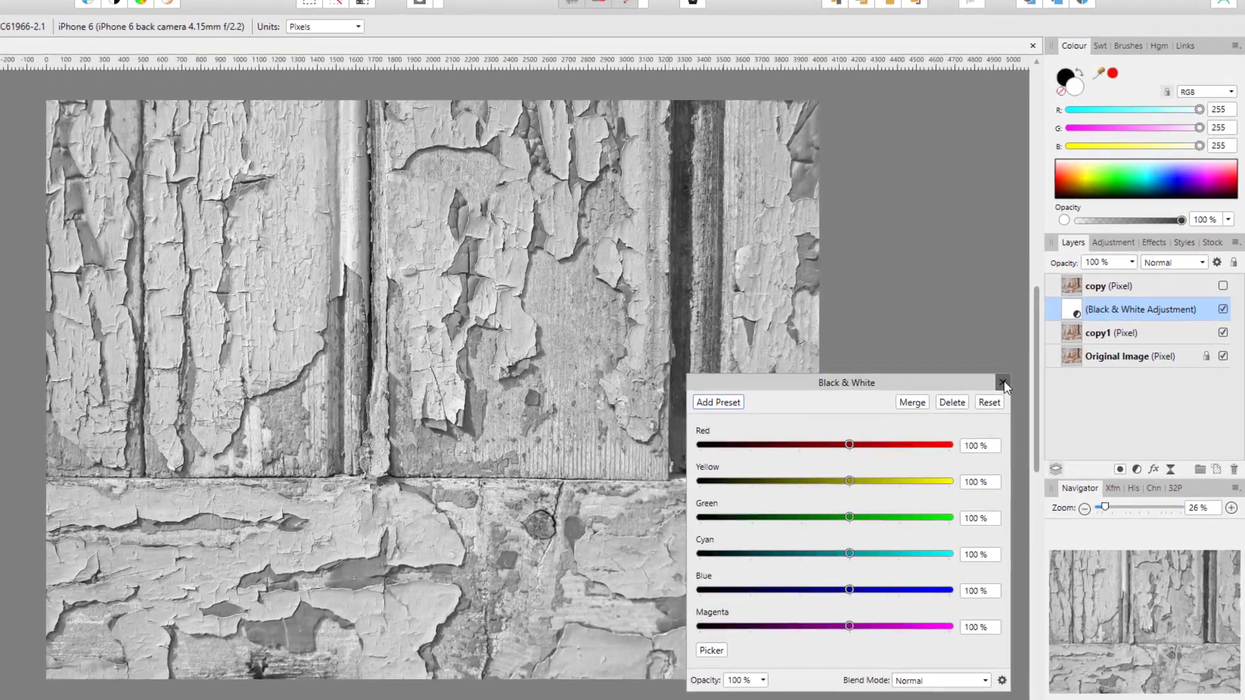
left_click(1037, 377)
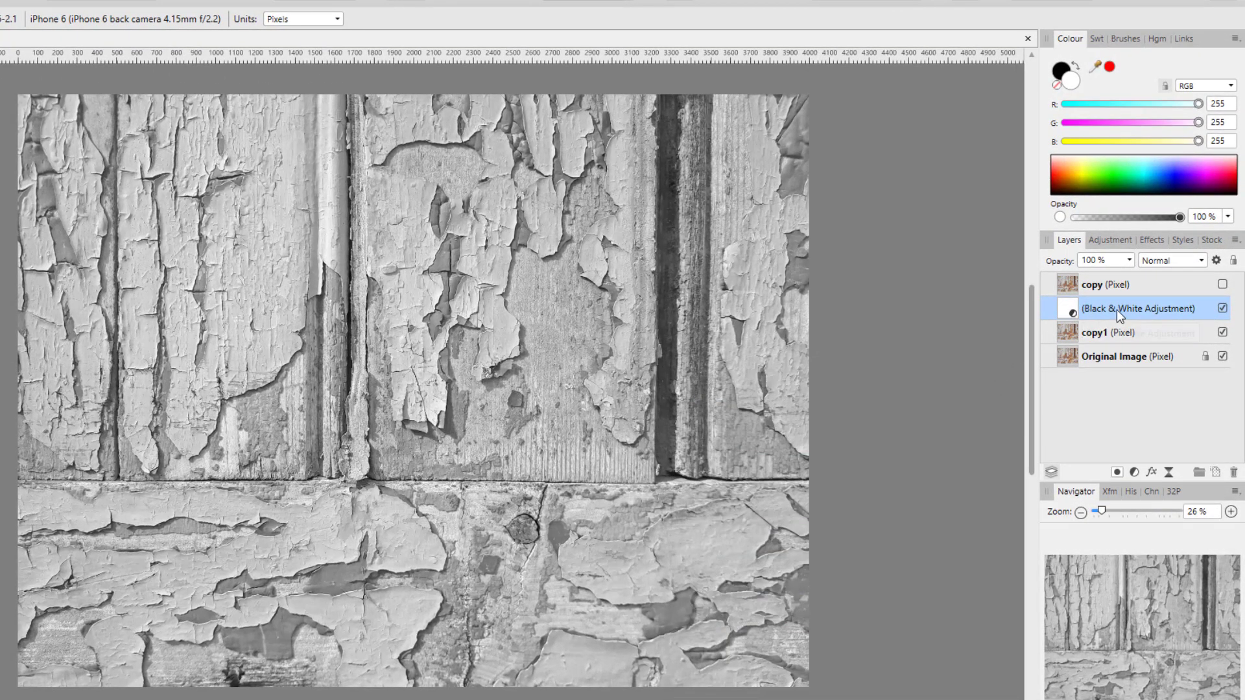
- Set the Black & White adjustment to Overlay blend mode at 38% opacity, and hide it to compare the image
left_click(1201, 261)
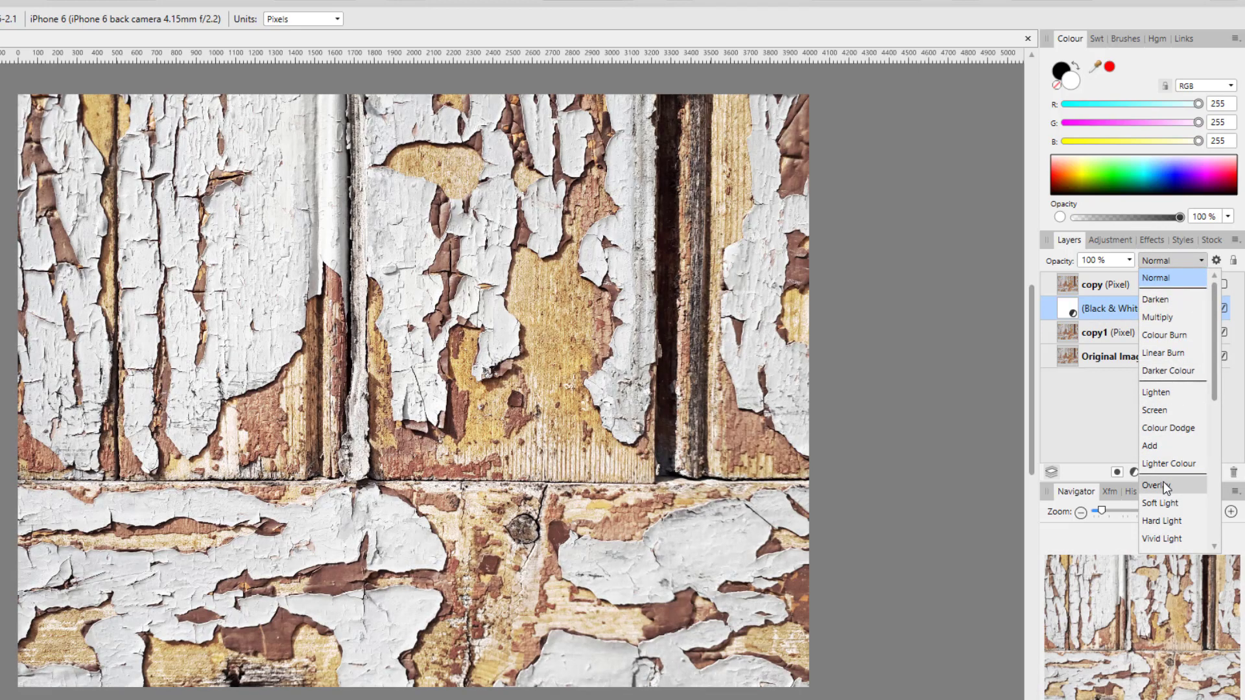
left_click(1164, 485)
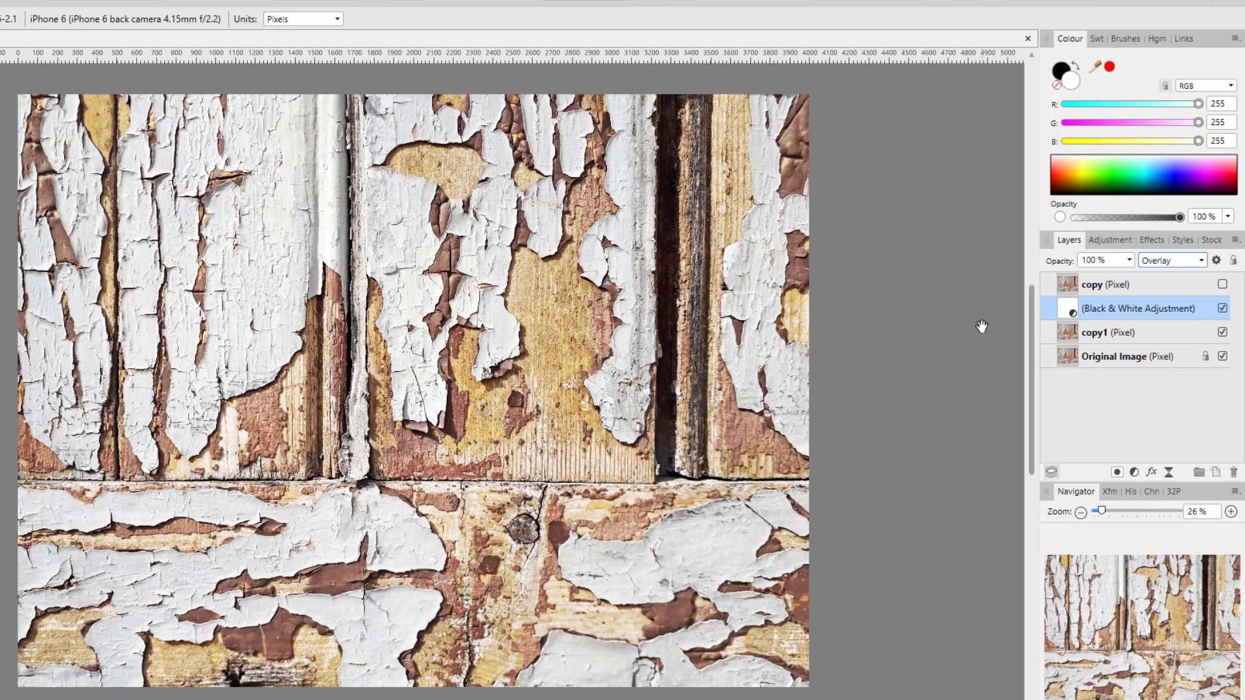
left_click(1129, 260)
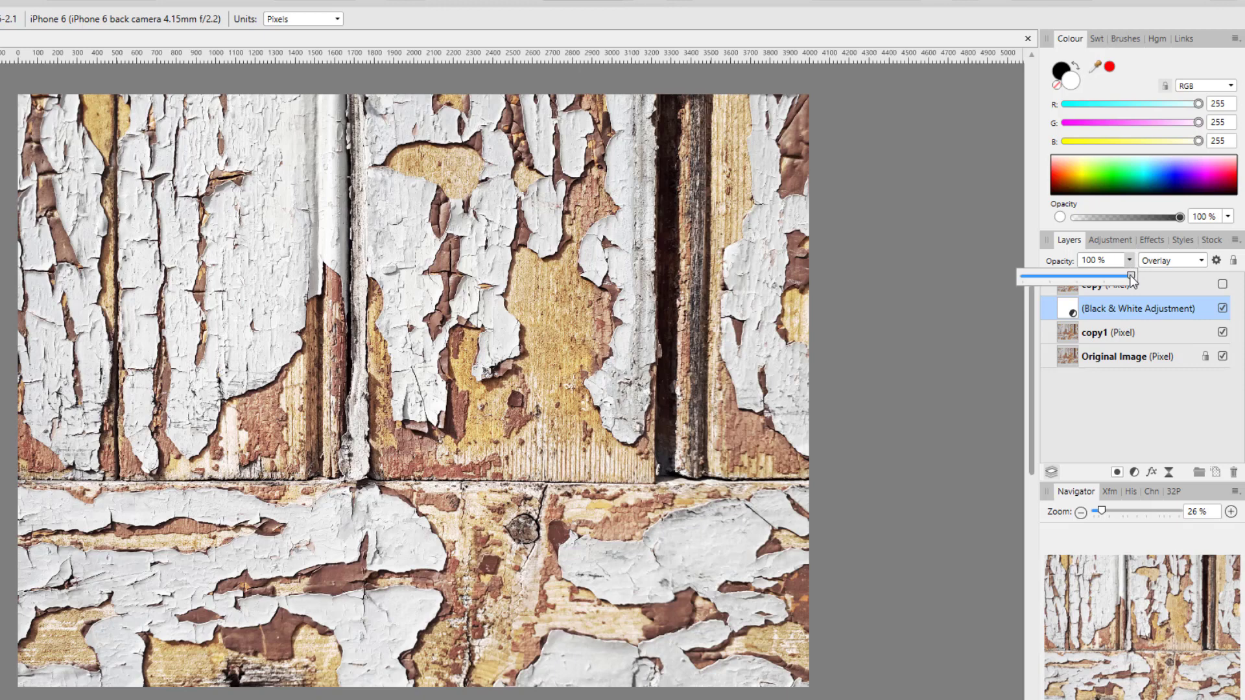
left_click_drag(1132, 279, 1051, 283)
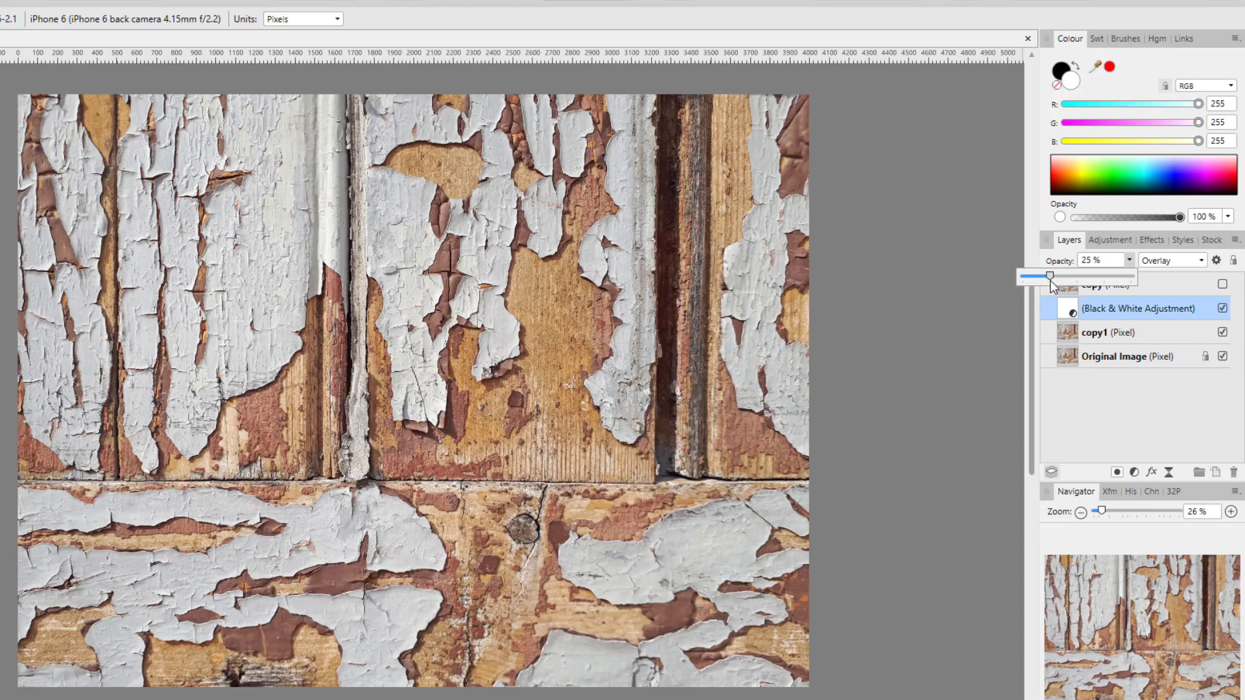
left_click_drag(1054, 286, 1067, 286)
left_click(1224, 309)
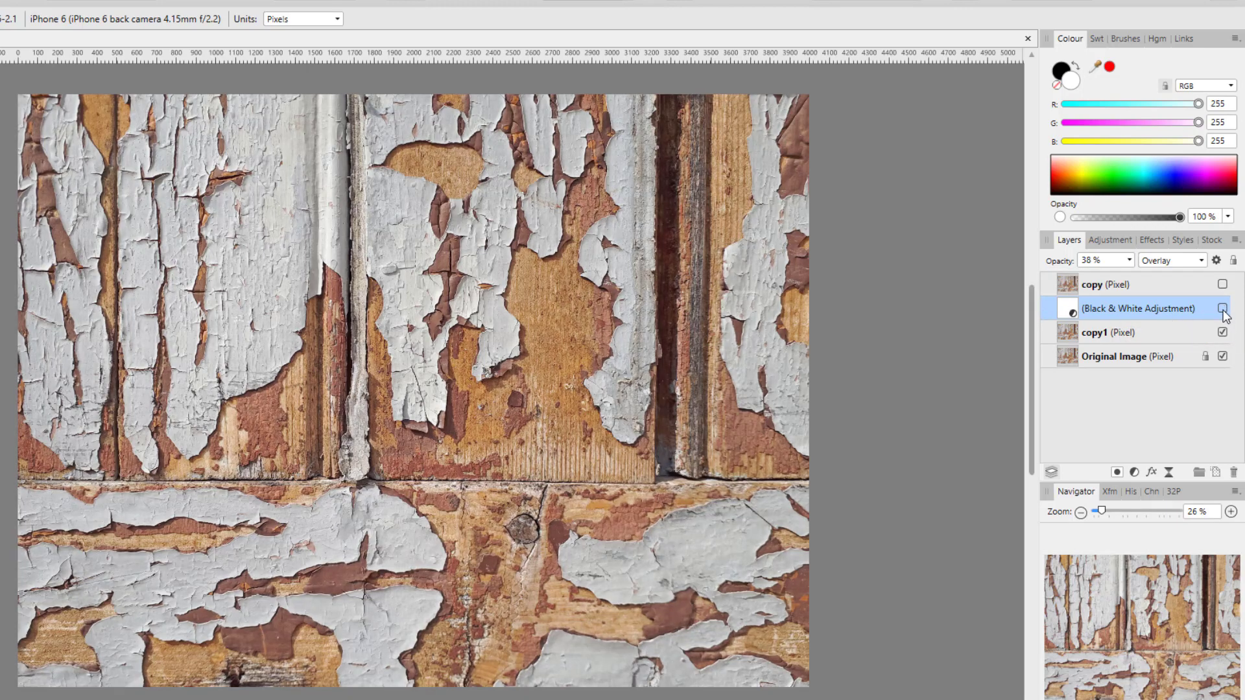
- Compare the peeling-paint photo with the Black & White adjustment shown and hidden
left_click(1223, 310)
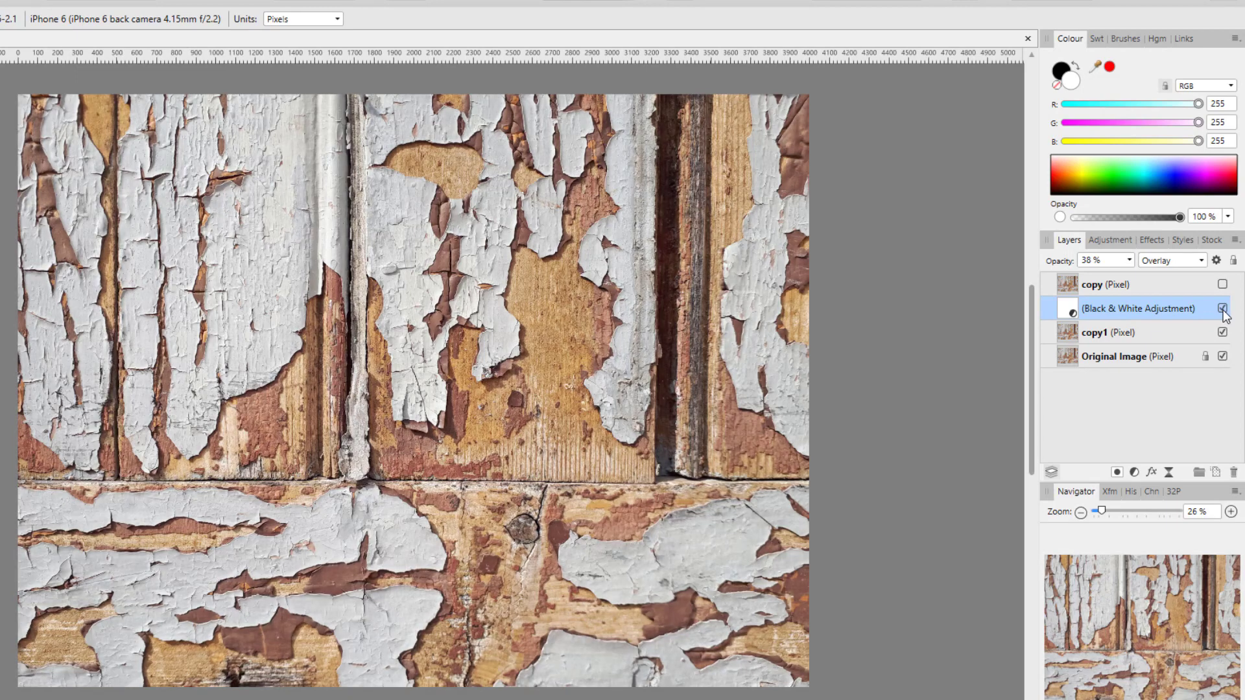
left_click(1223, 309)
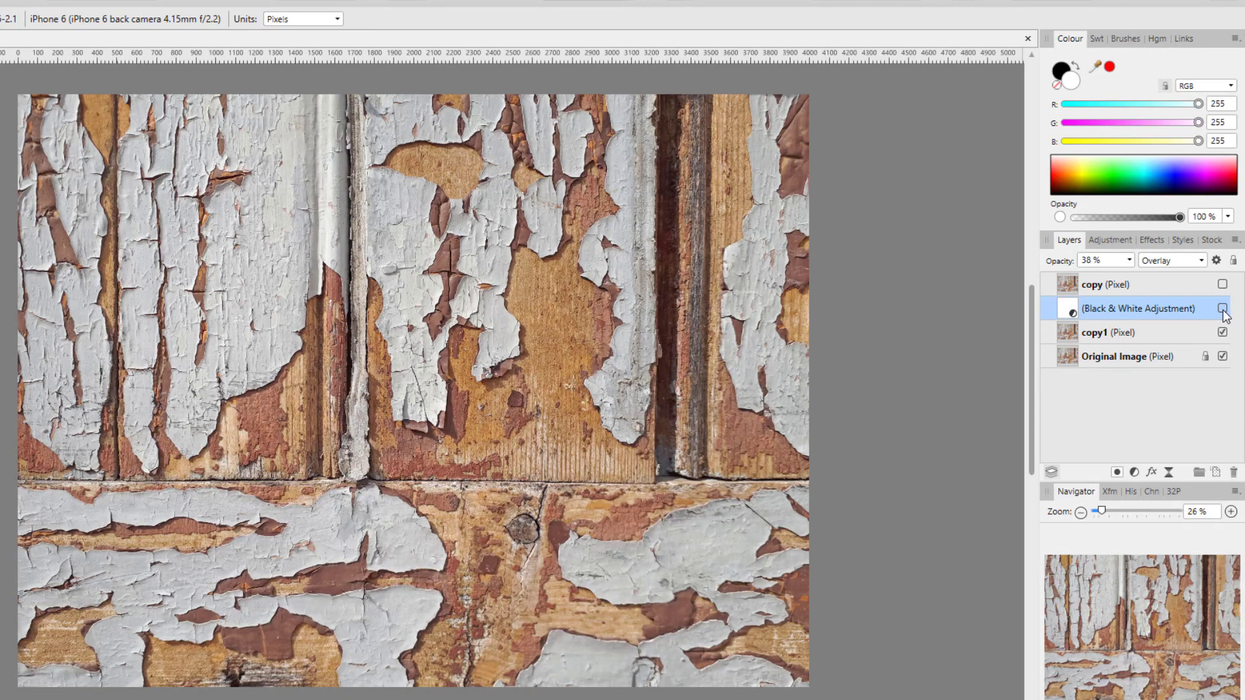
left_click(1223, 309)
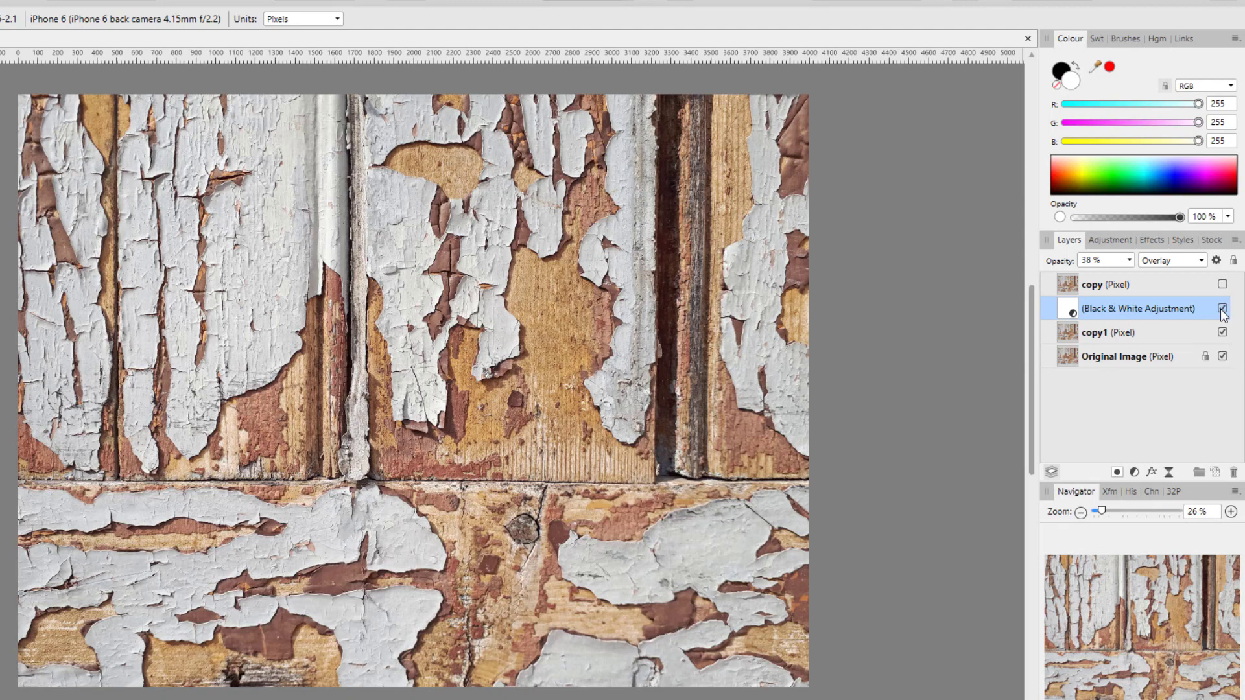
- Hide the Black & White adjustment and the copy1 layer, and duplicate the Original Image layer under the name copy2
left_click(1223, 309)
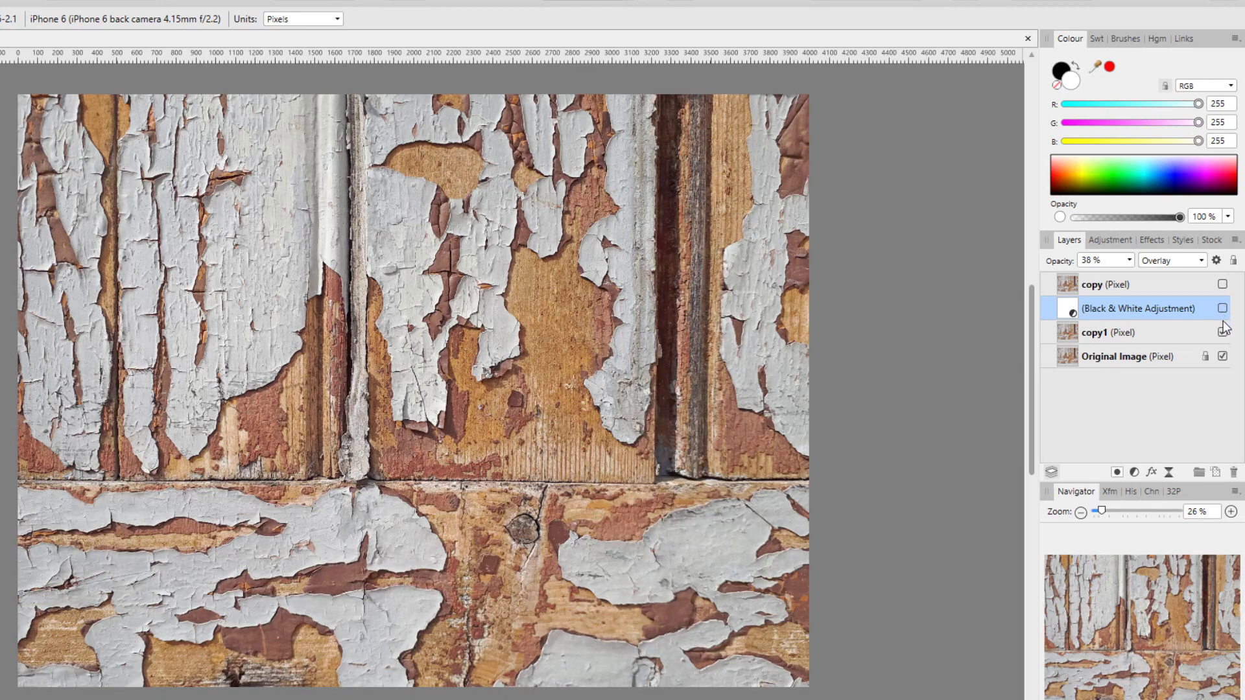
left_click(1223, 333)
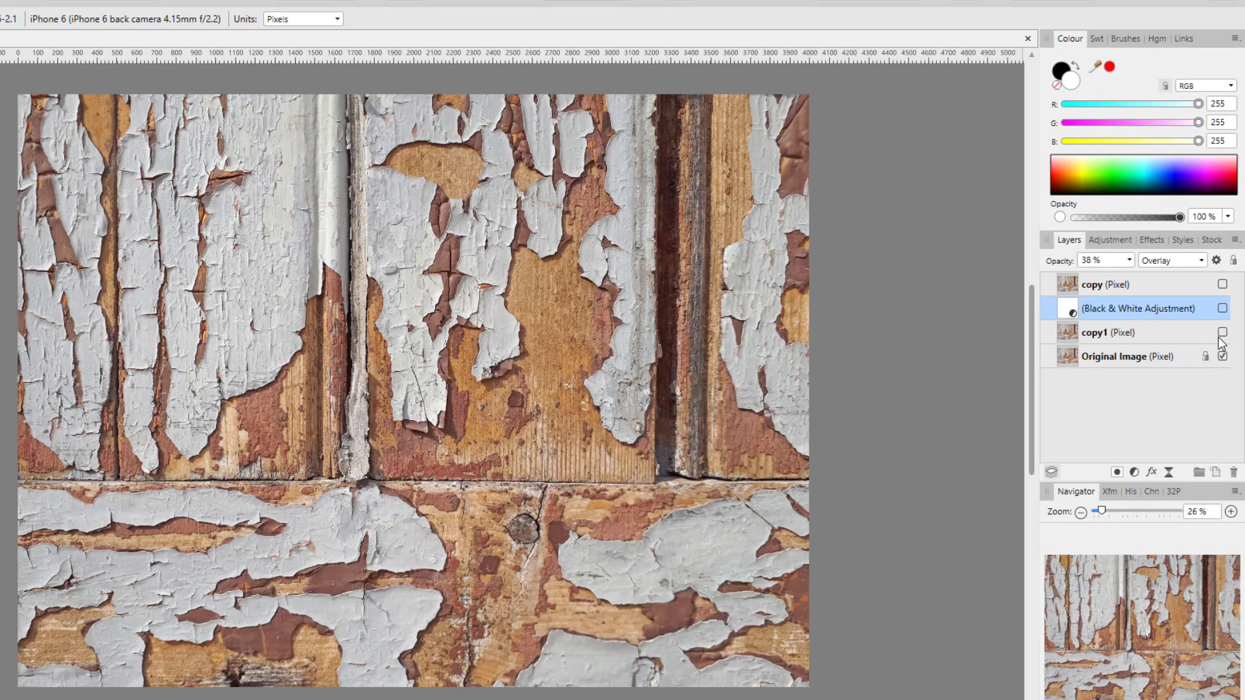
left_click(1128, 358)
right_click(1128, 357)
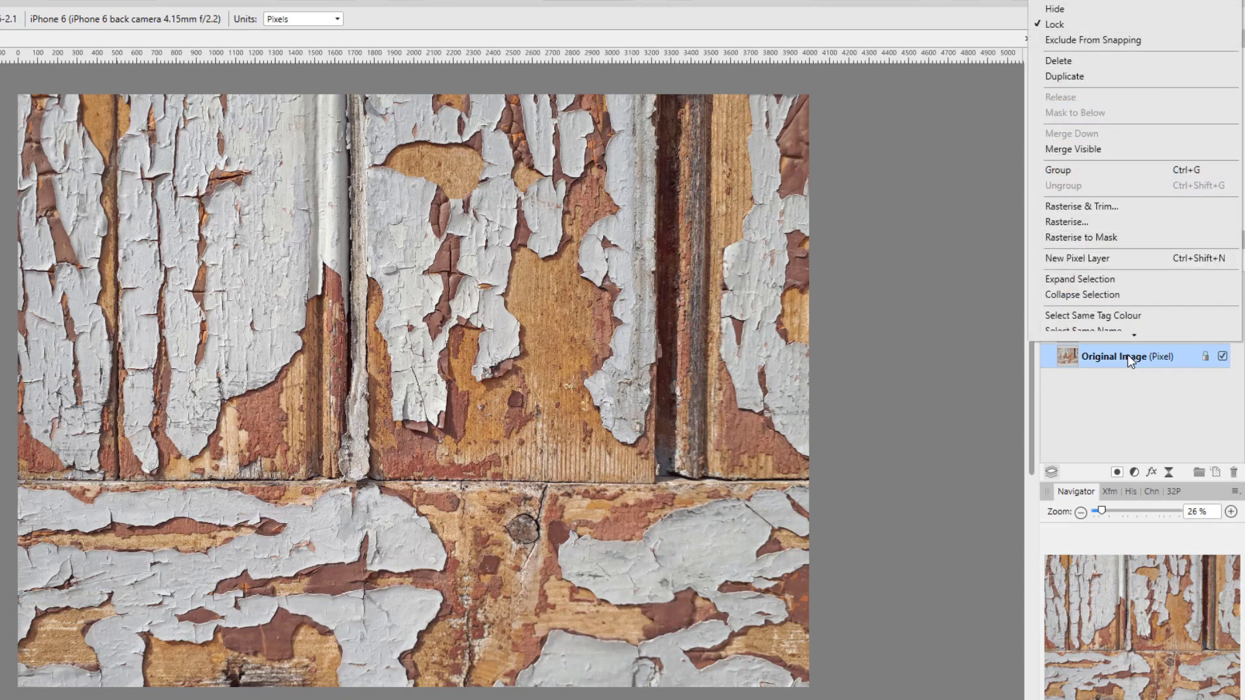
left_click(1065, 79)
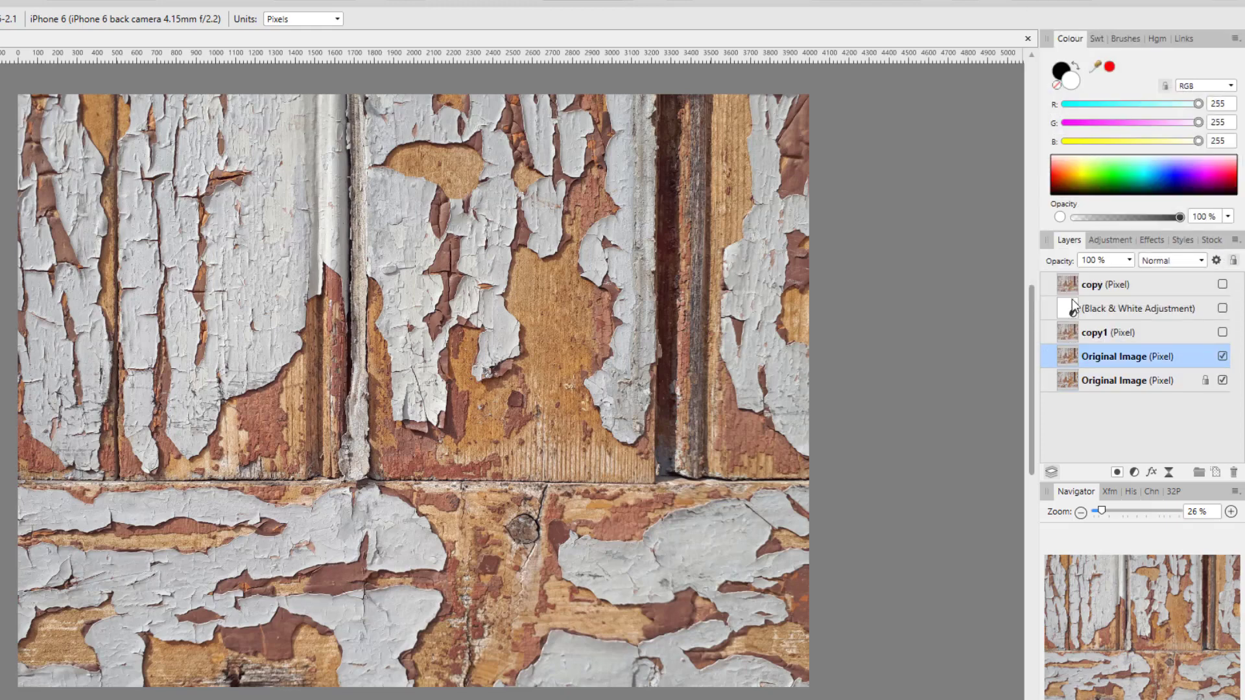
double_click(1112, 359)
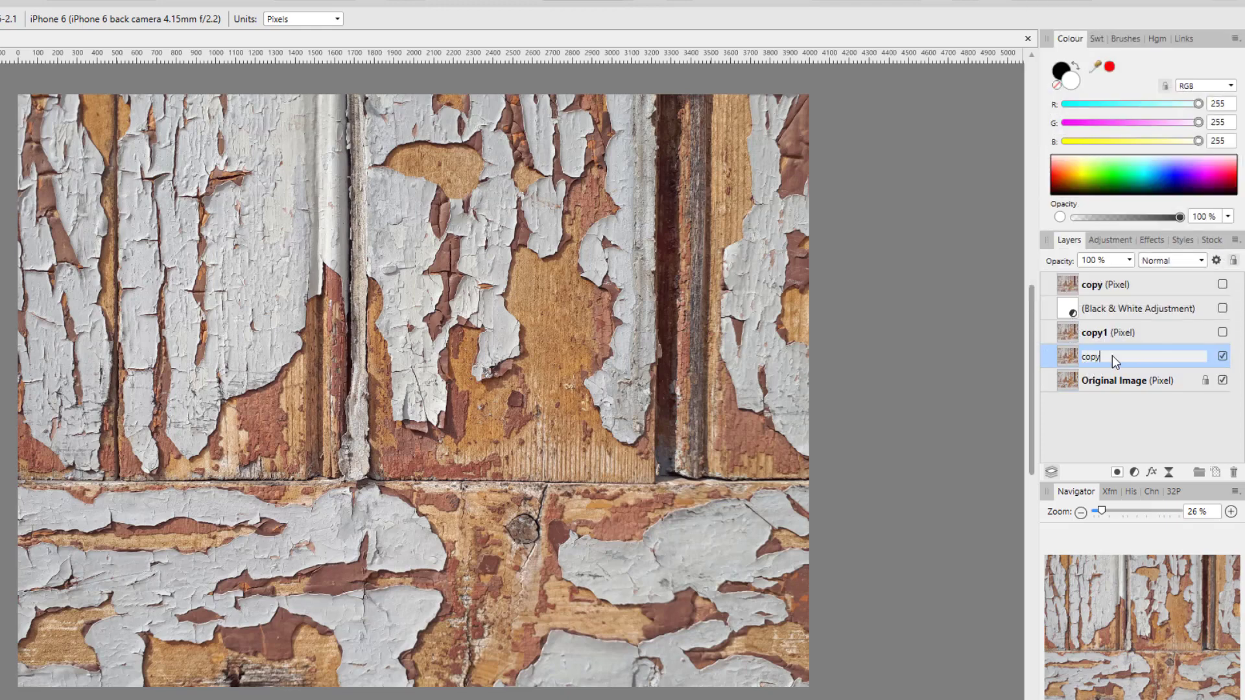
type("copy2")
key("Return")
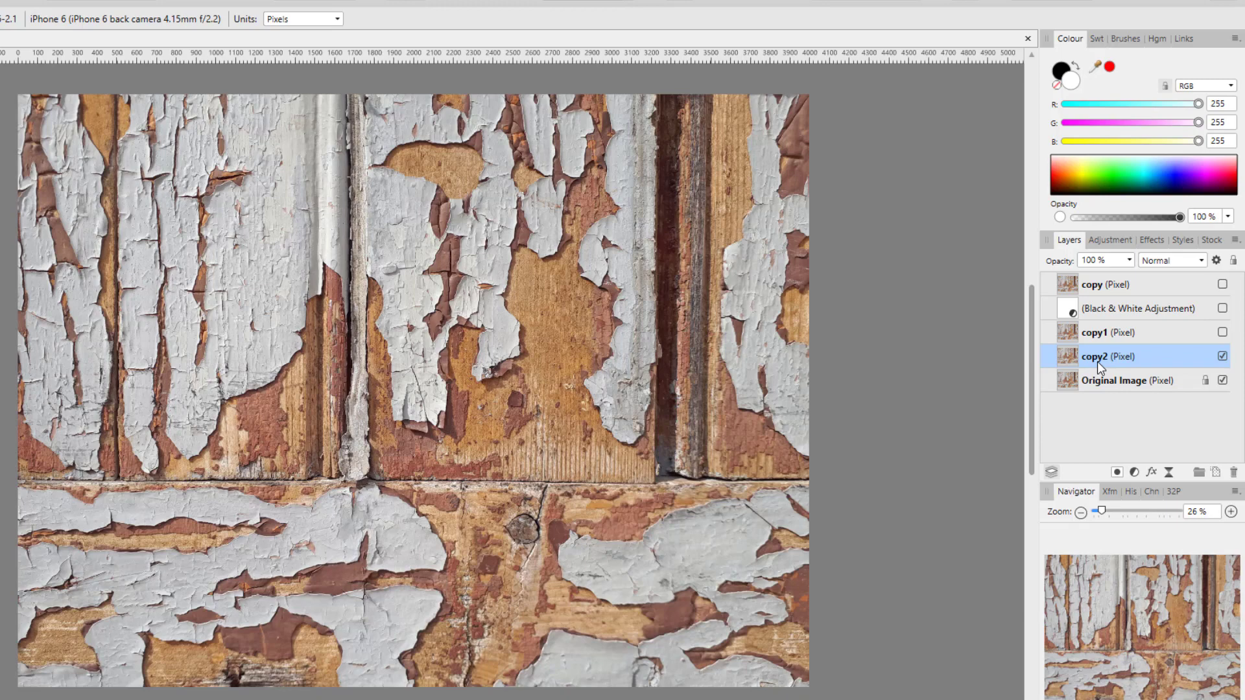
- Add a Levels adjustment above the copy2 layer with its default levels, and set its blend mode to Multiply
left_click(1135, 472)
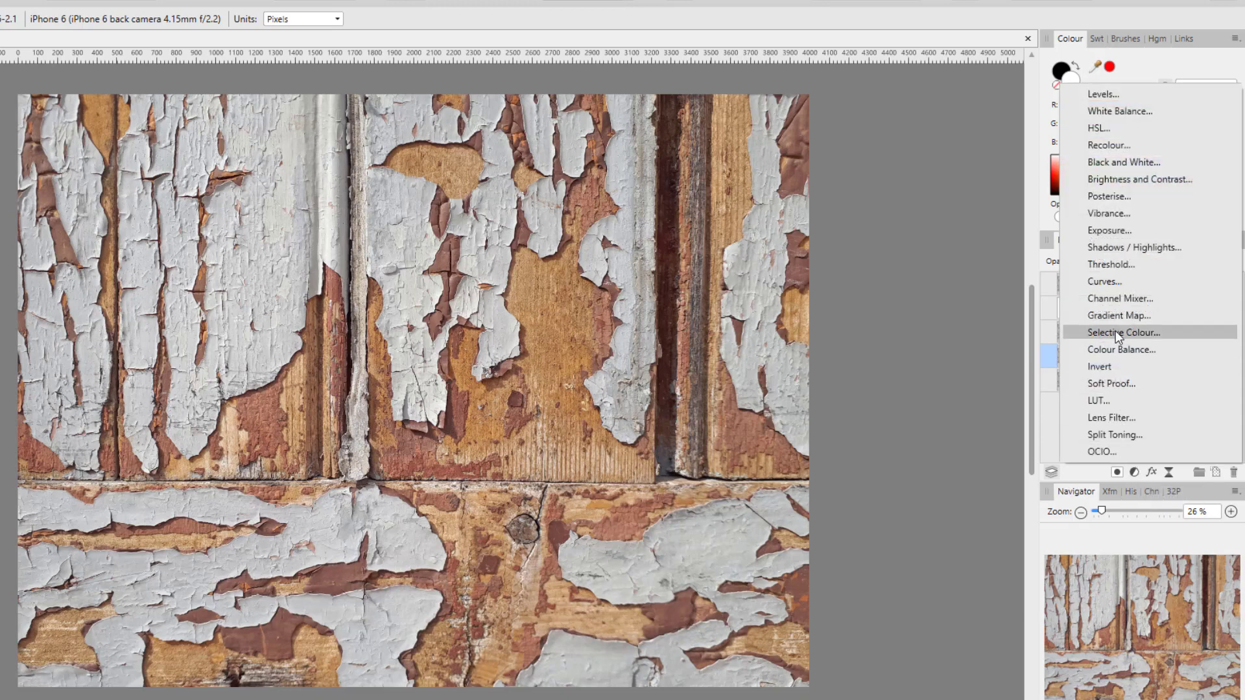
left_click(1088, 95)
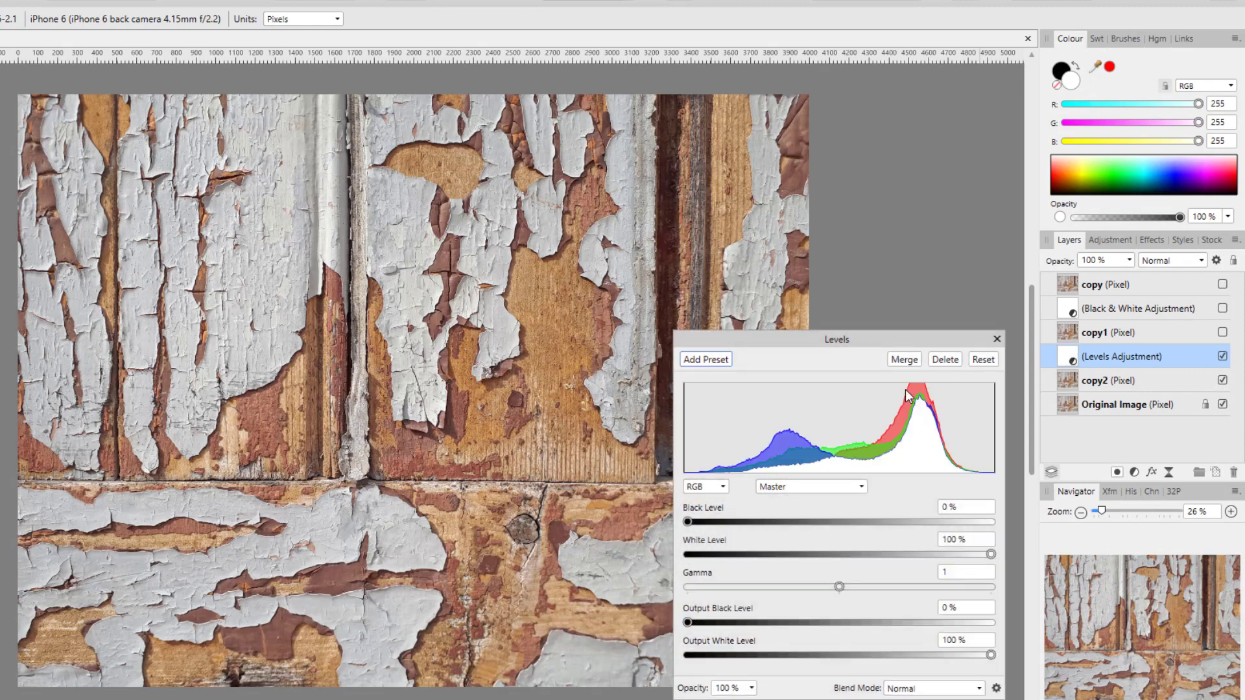
left_click(998, 339)
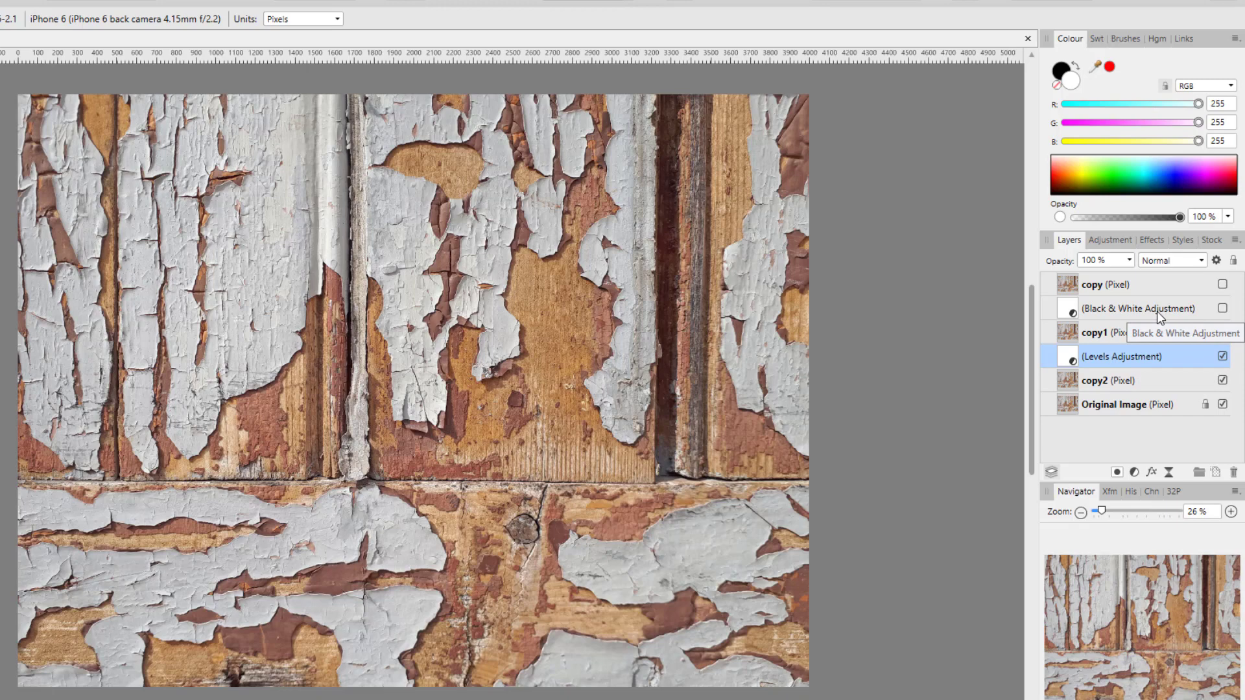
left_click(1202, 261)
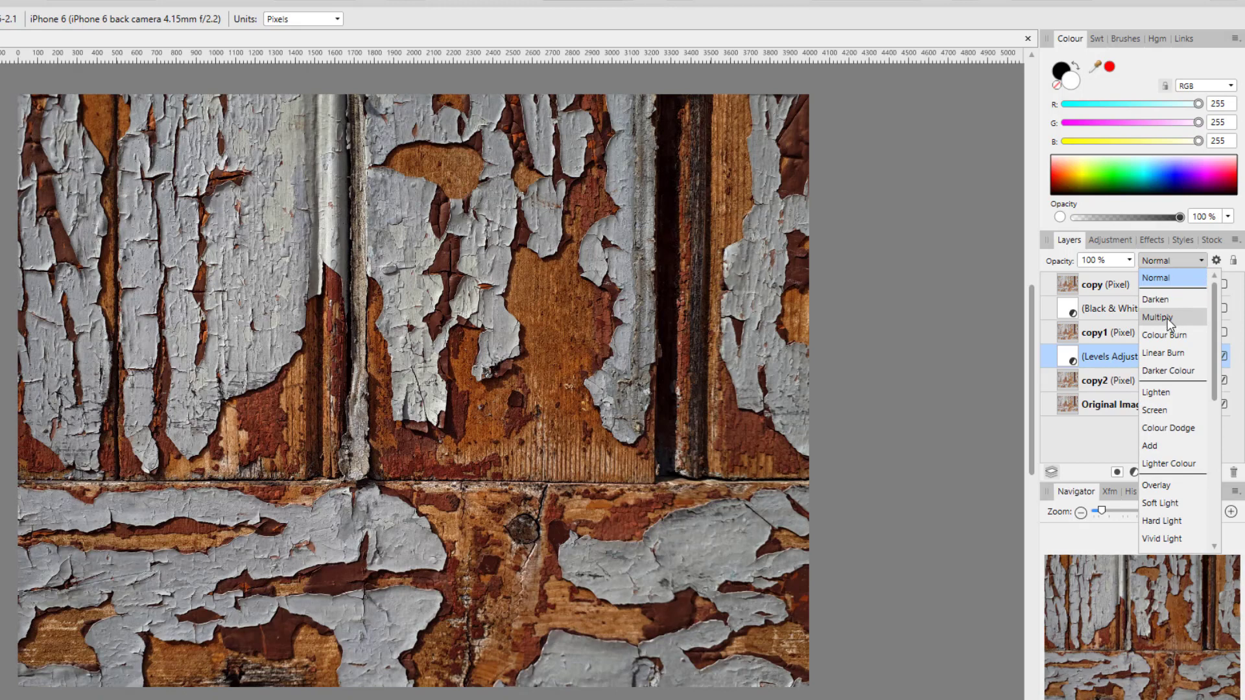
left_click(1168, 318)
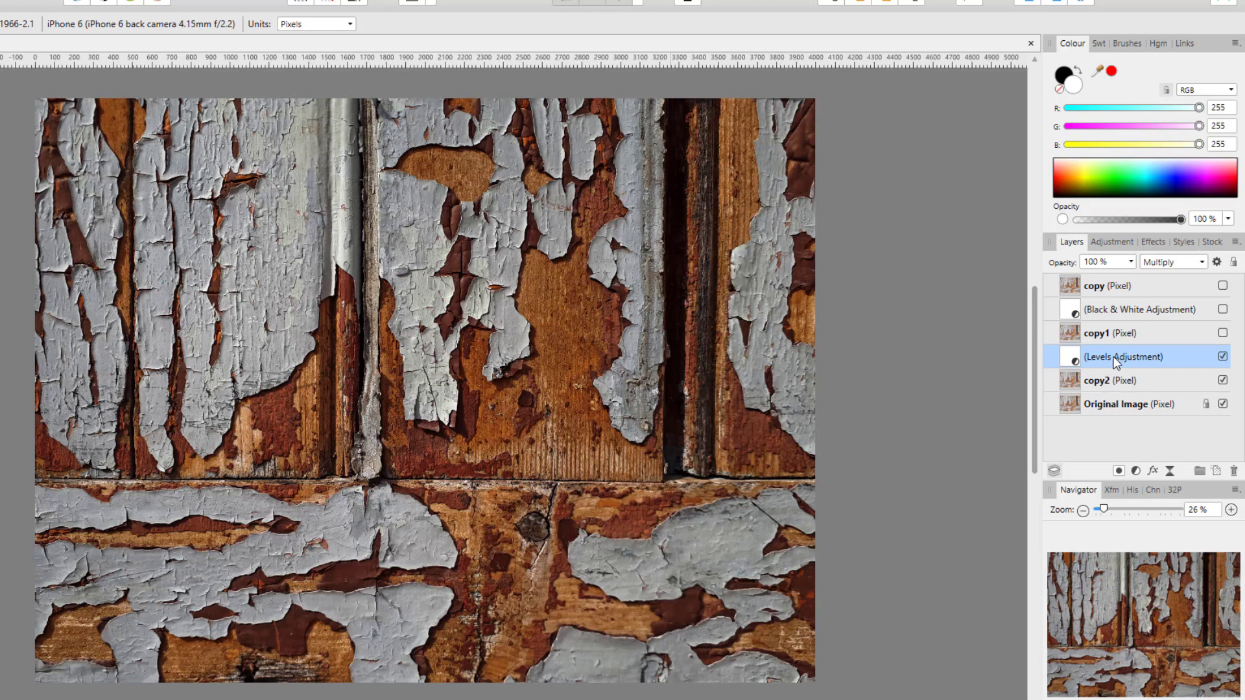
- Merge the visible layers into a new pixel layer with Luminosity blend mode, and hide the Levels adjustment
right_click(1094, 360)
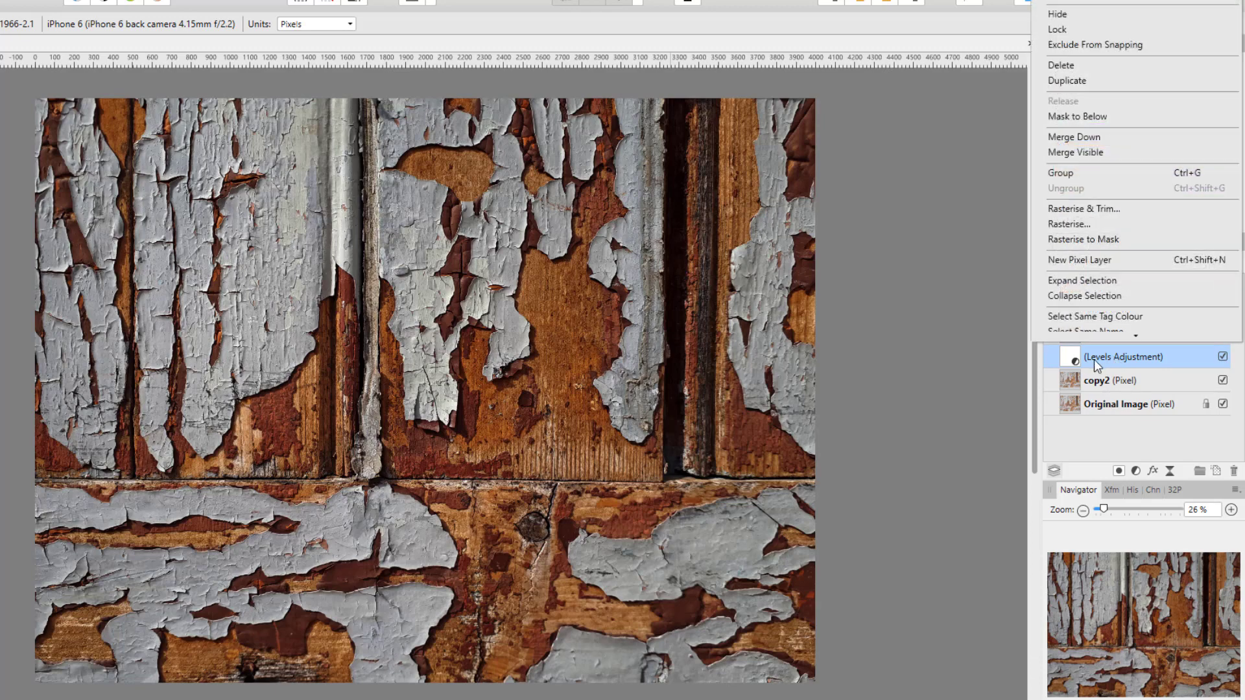
left_click(1075, 156)
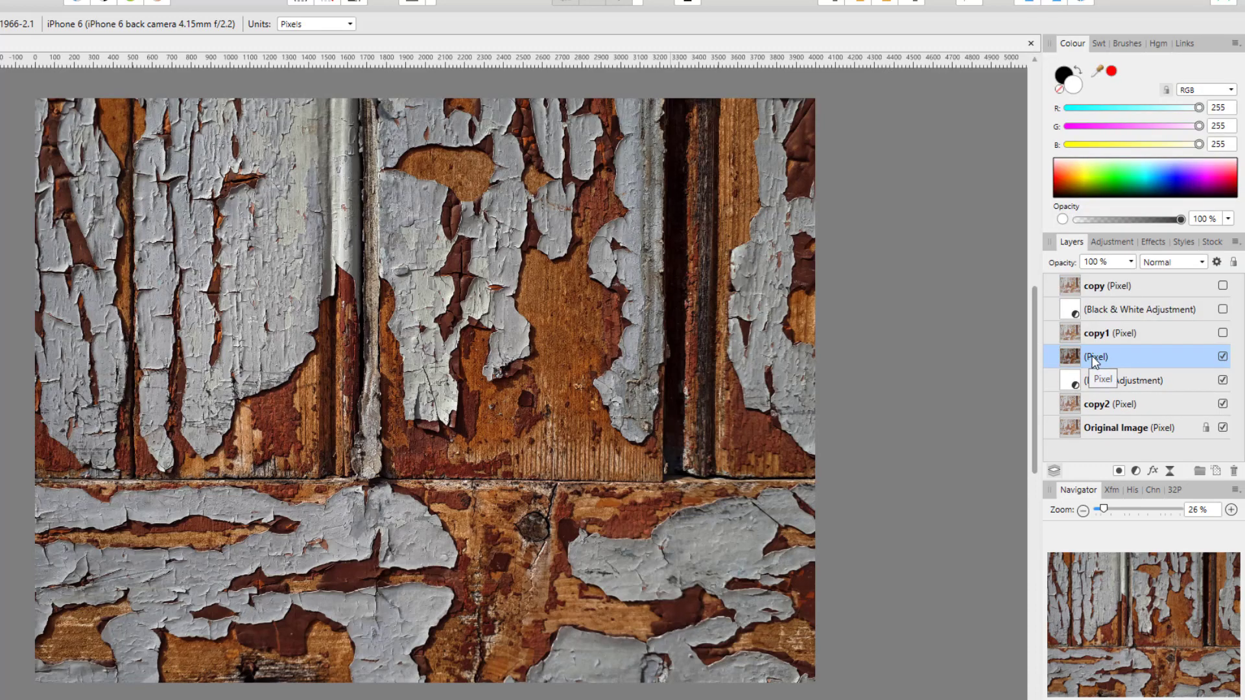
left_click(1202, 263)
left_click_drag(1217, 302, 1227, 441)
left_click(1170, 446)
double_click(1111, 360)
left_click(1067, 356)
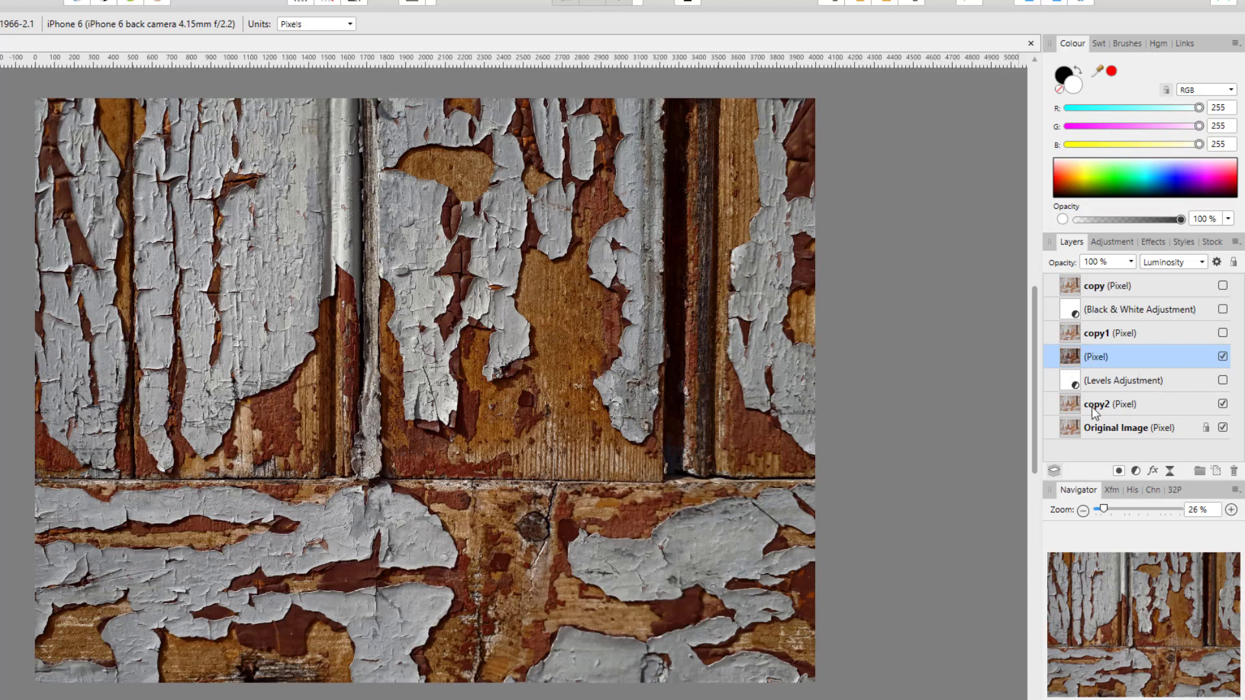
- Add a Curves adjustment above the merged pixel layer and raise the middle of the master curve to about X 0.473, Y 0.682
left_click(1136, 472)
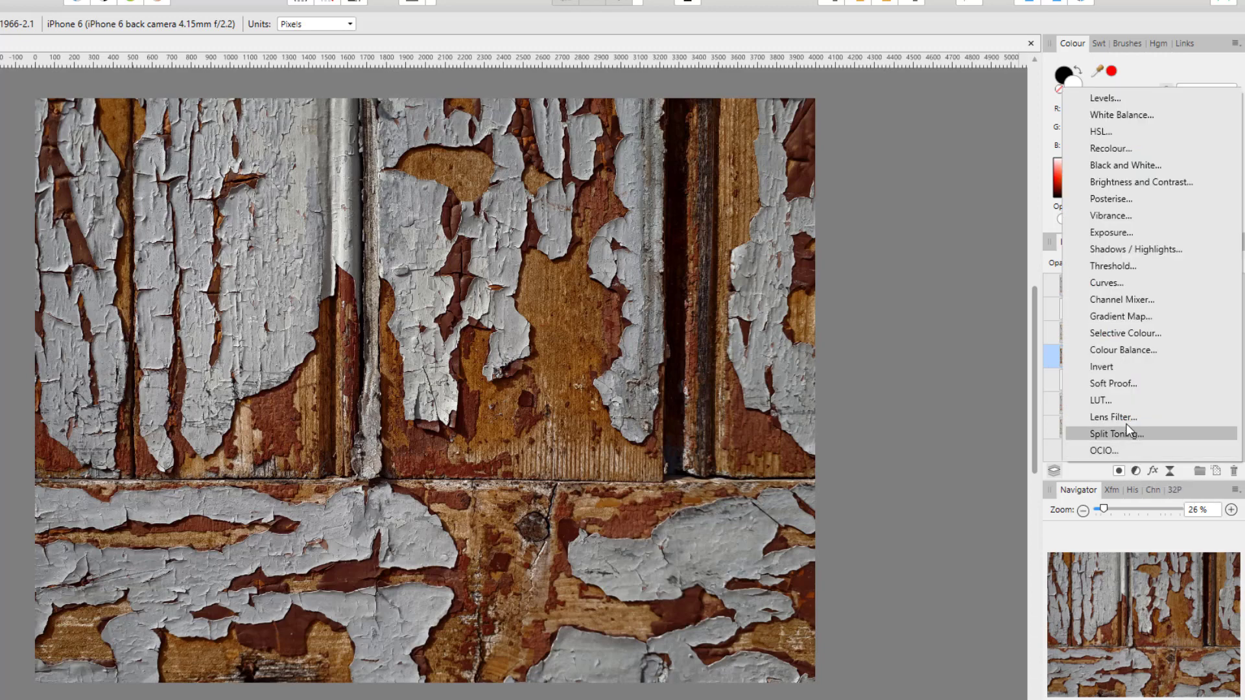
left_click(1107, 284)
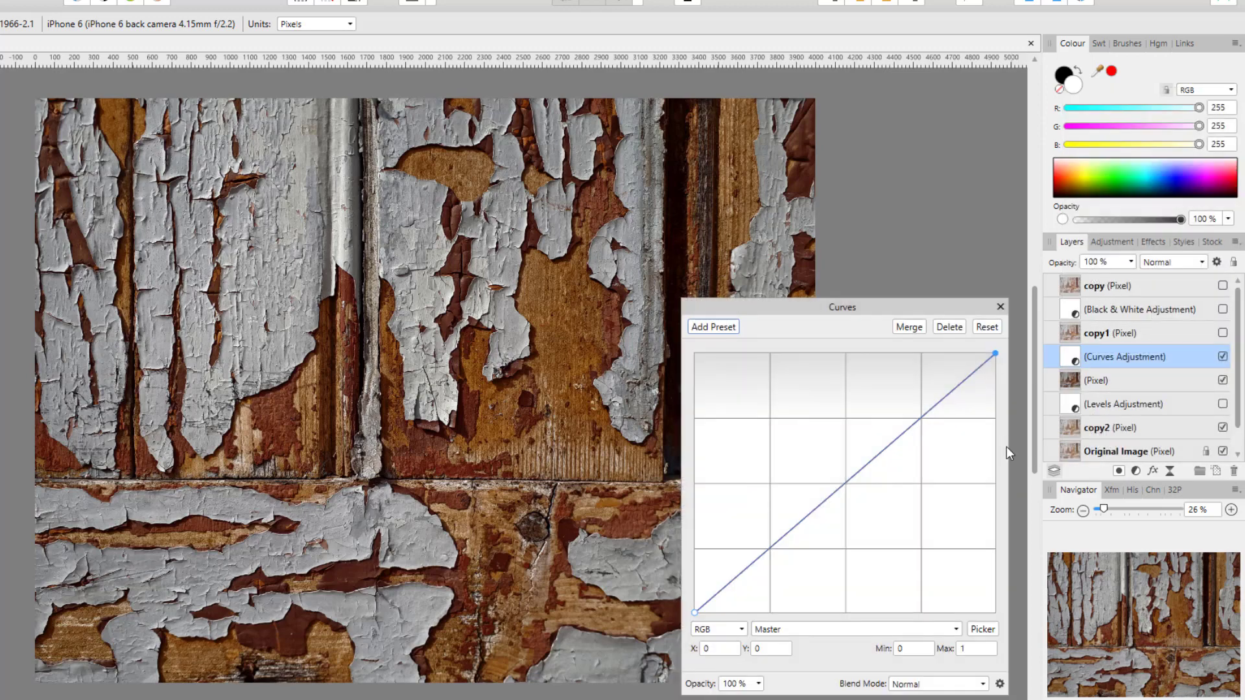
left_click_drag(897, 305, 951, 270)
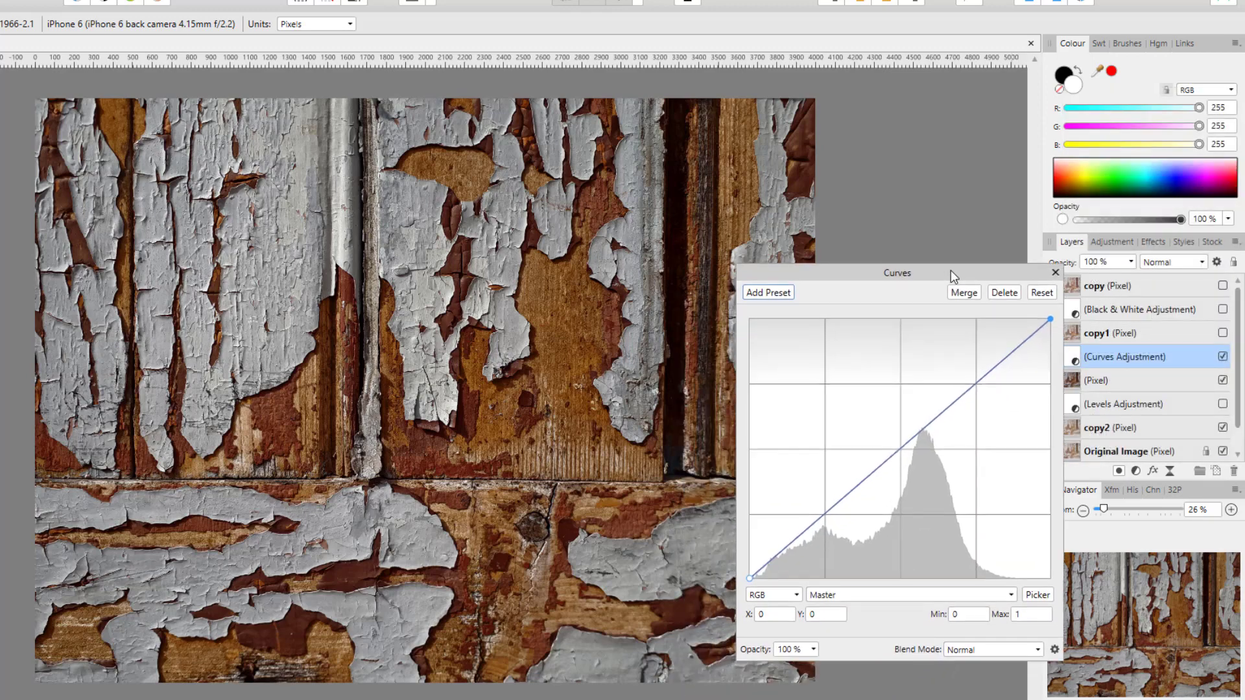
left_click(900, 448)
left_click_drag(900, 449, 892, 402)
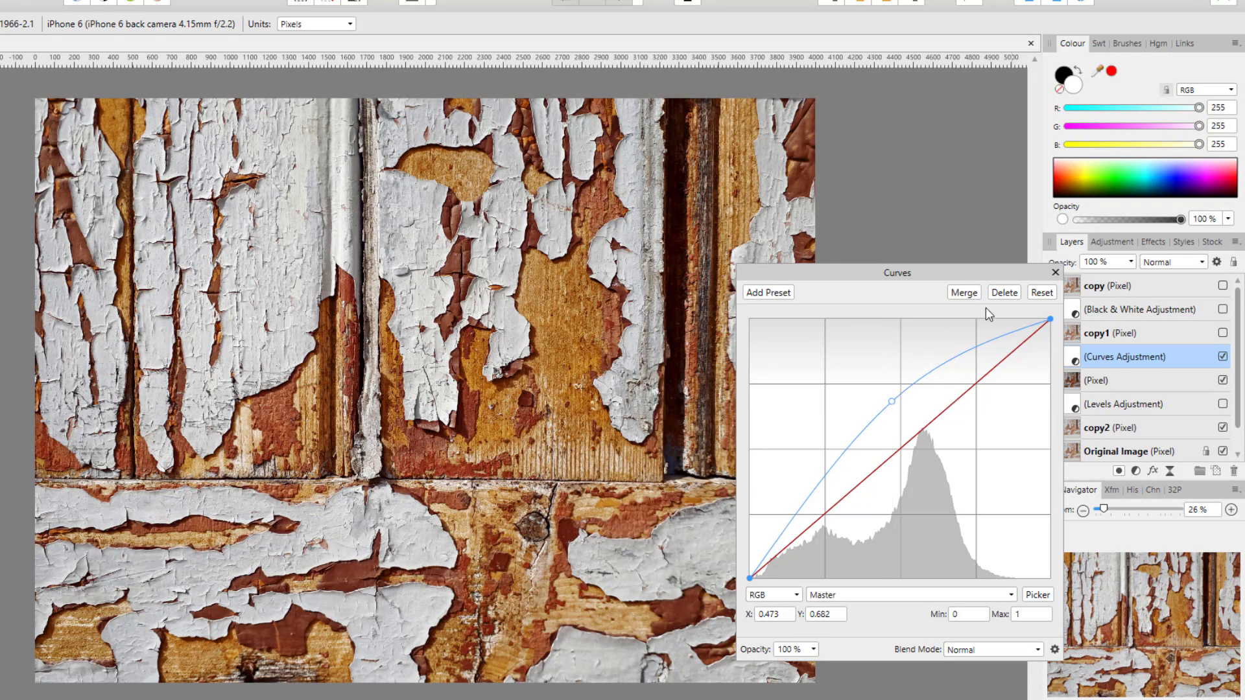
left_click(1053, 274)
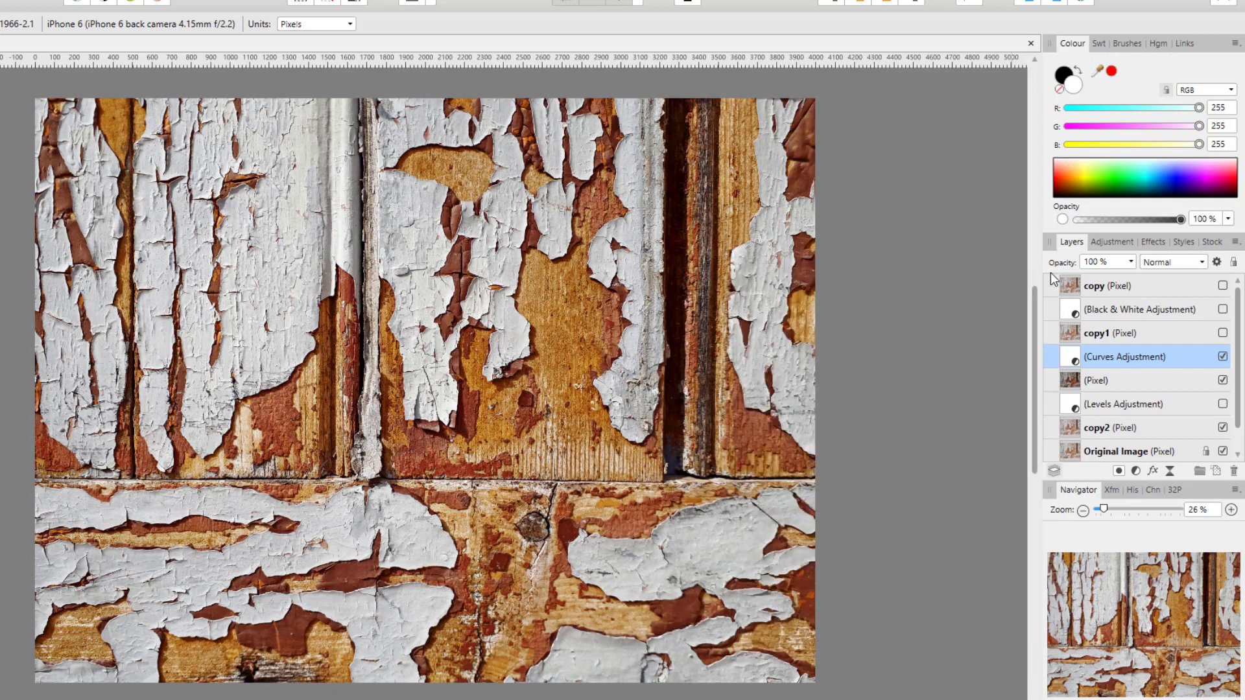
- Compare the image with the Curves adjustment and the merged pixel layer hidden and shown, and make the Levels adjustment visible
left_click(1221, 402)
left_click(1188, 382, "shift")
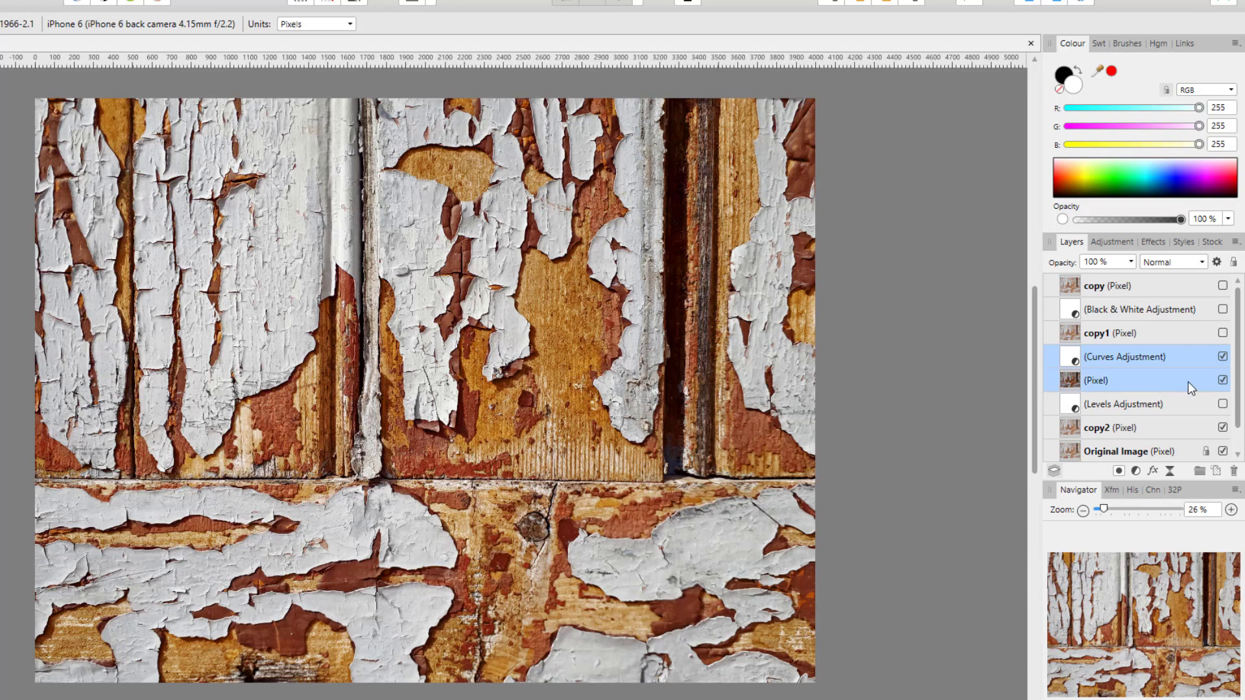
left_click(1223, 382)
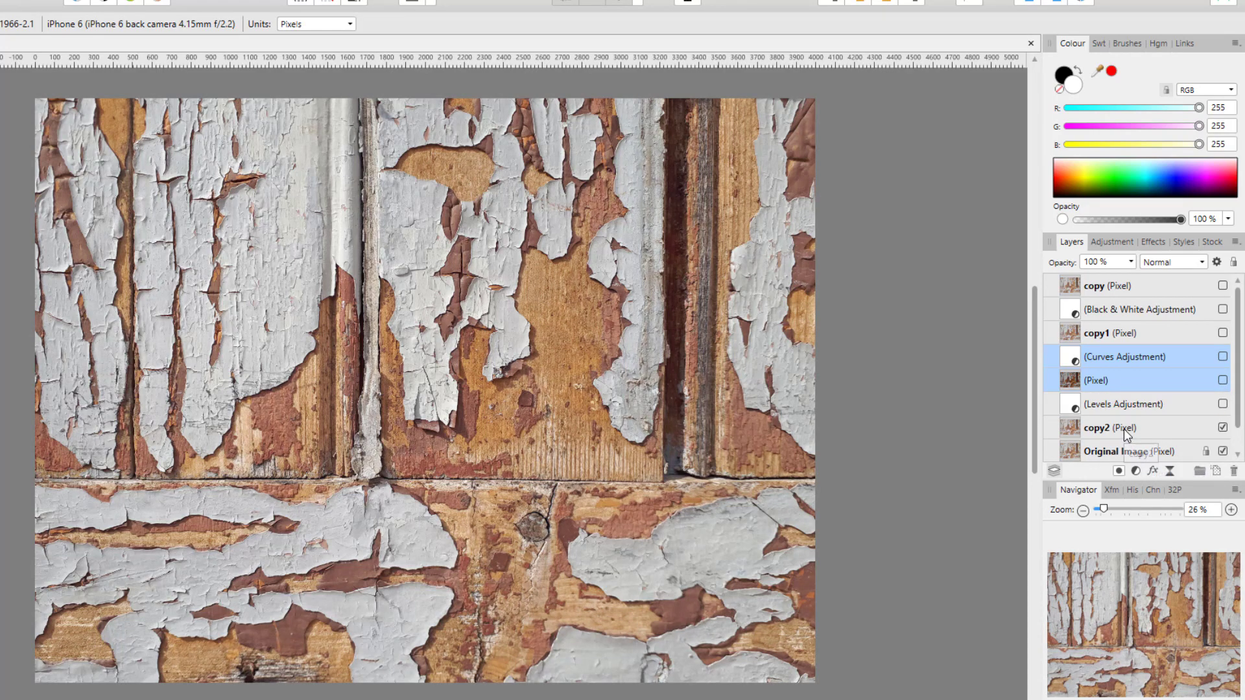
left_click(1224, 357)
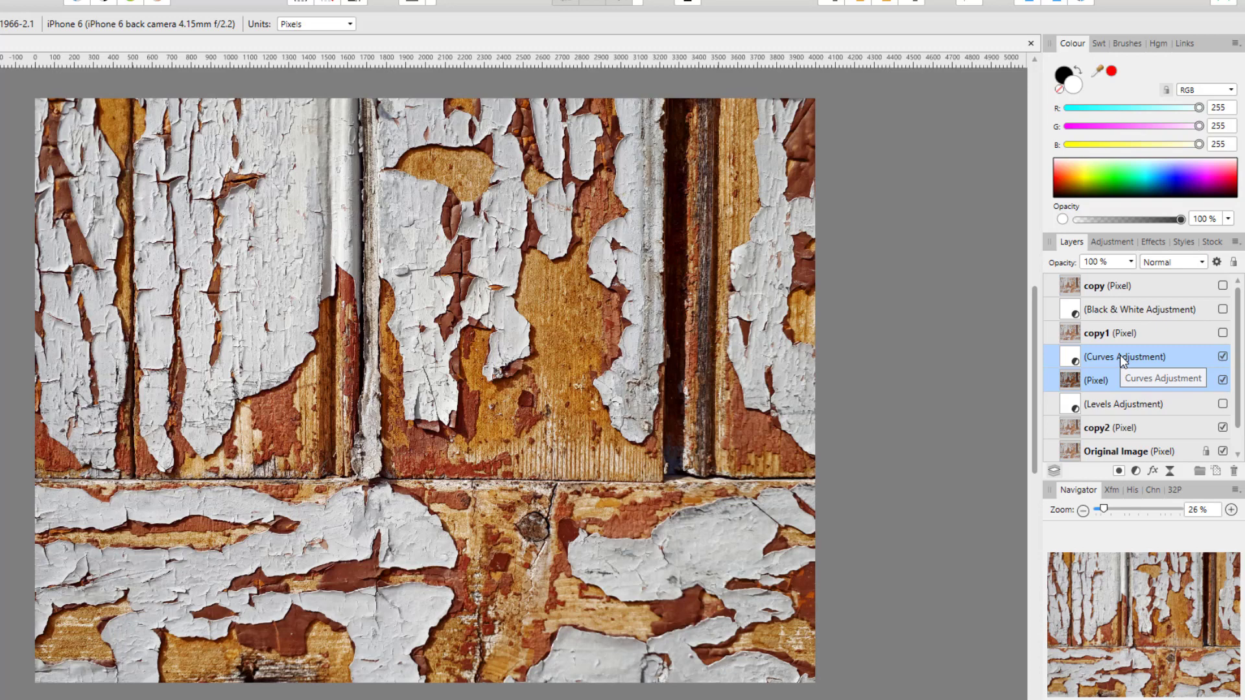
left_click(1223, 404)
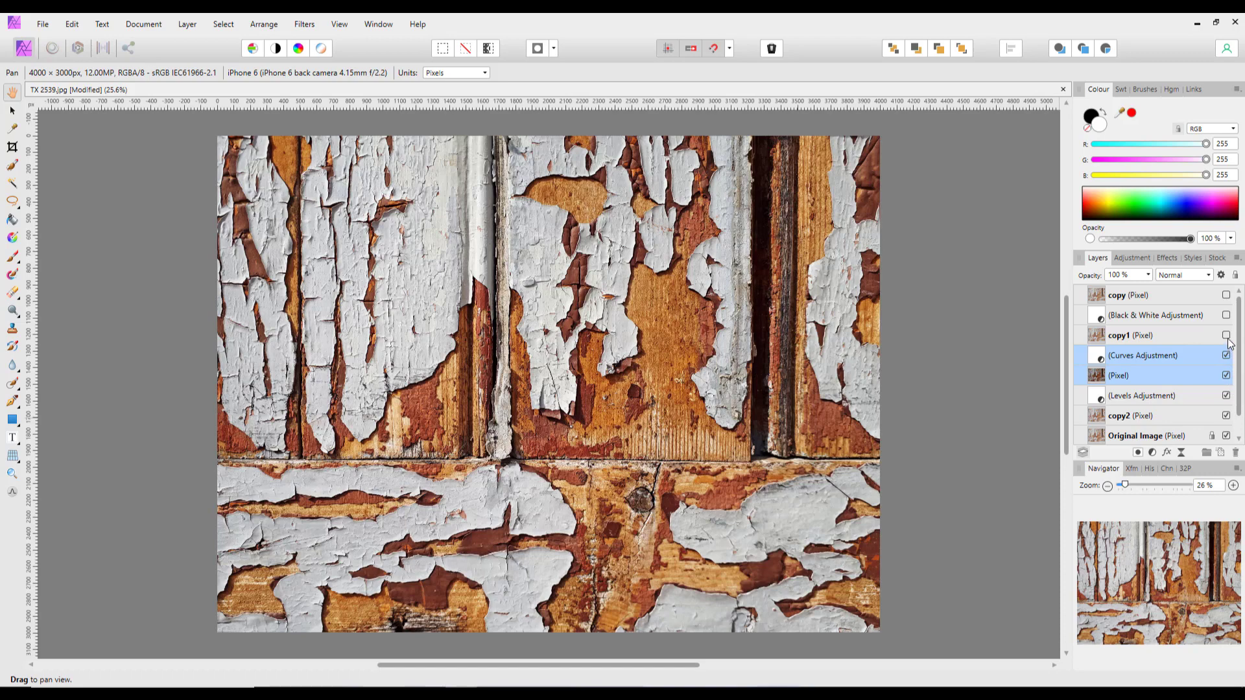
- Delete all layers from copy down to the Levels adjustment, keeping only copy2 and Original Image
left_click(1201, 398)
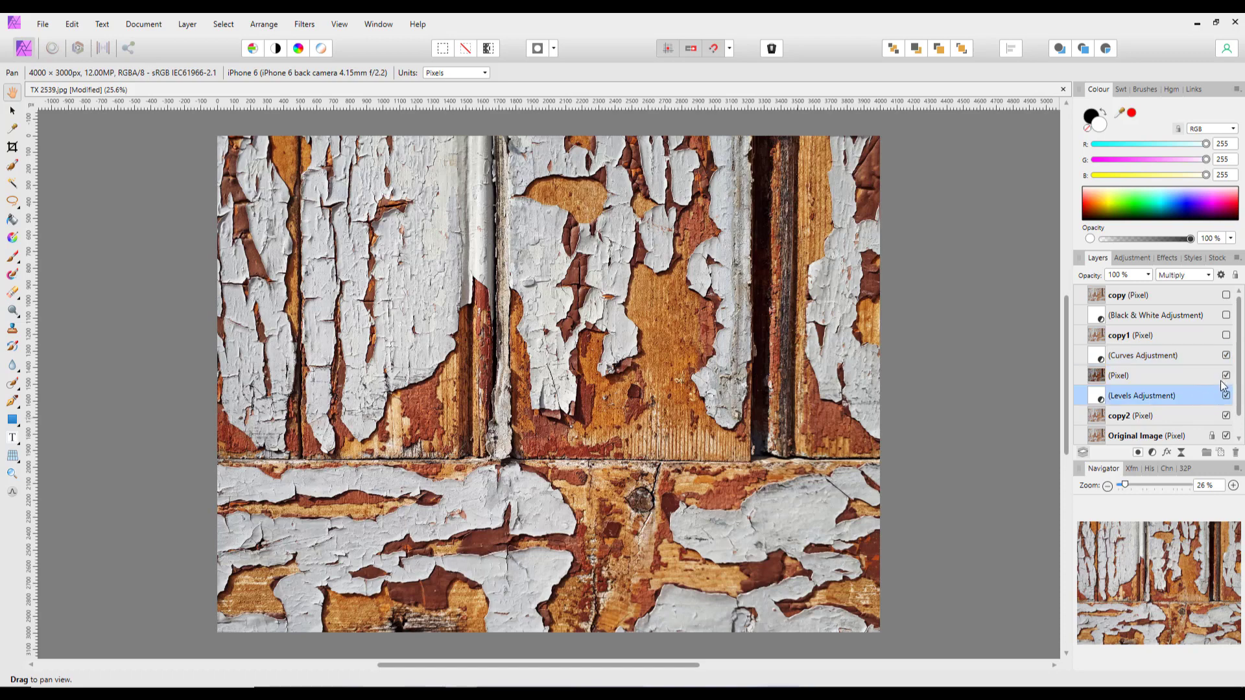
left_click(1147, 294, "shift")
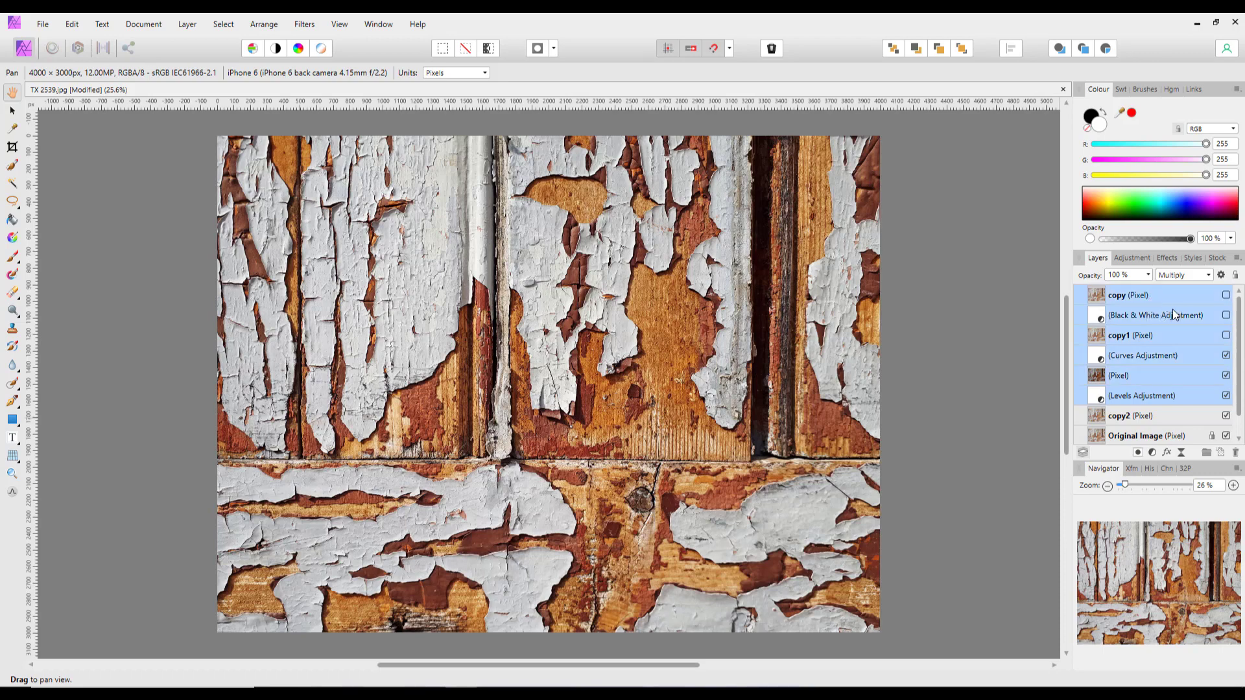
key("Delete")
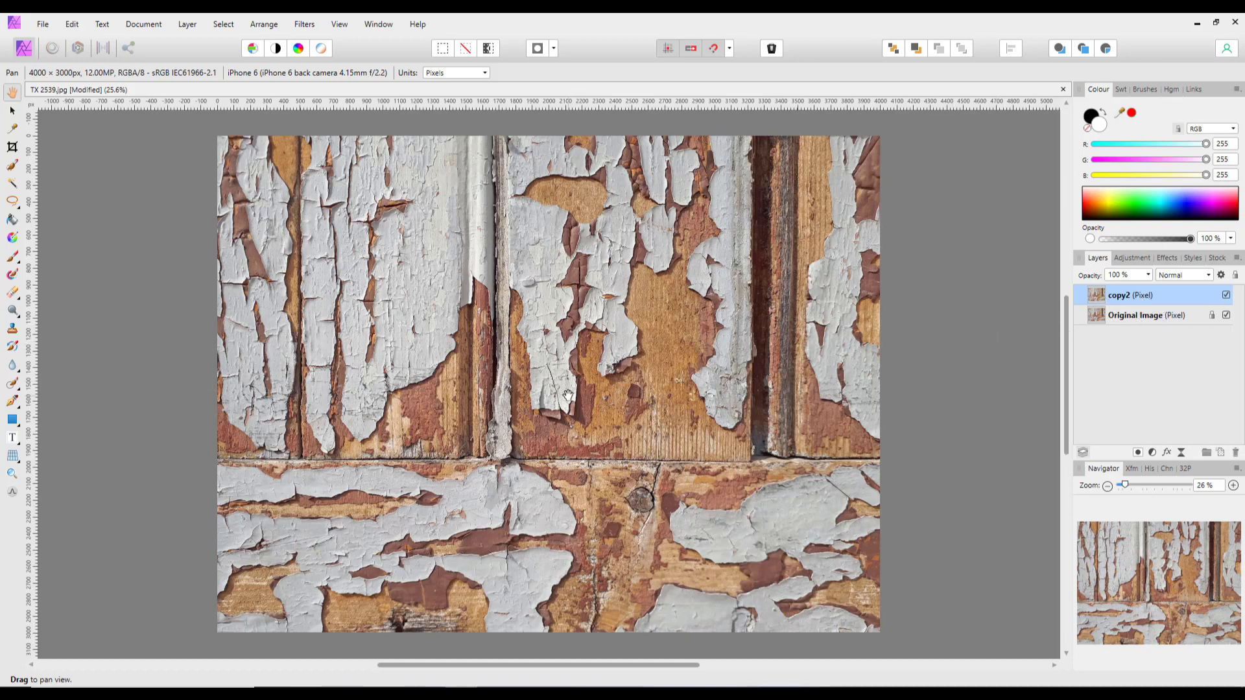
left_click(303, 24)
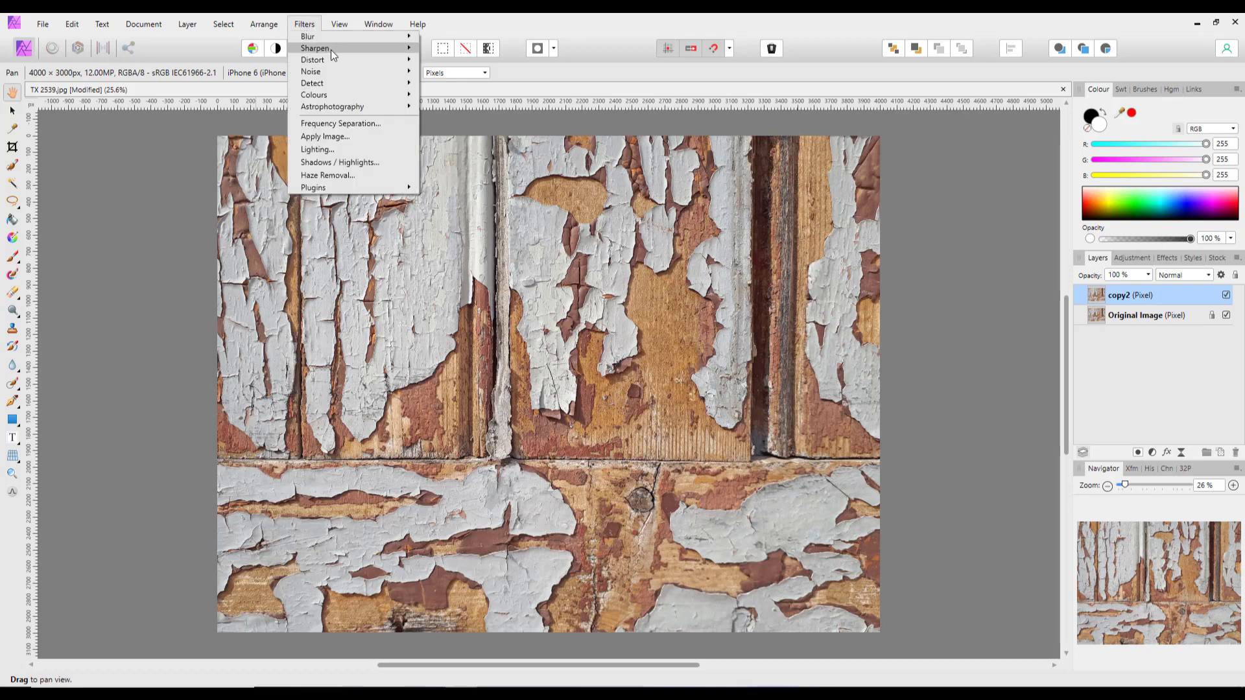
mouse_move(335, 52)
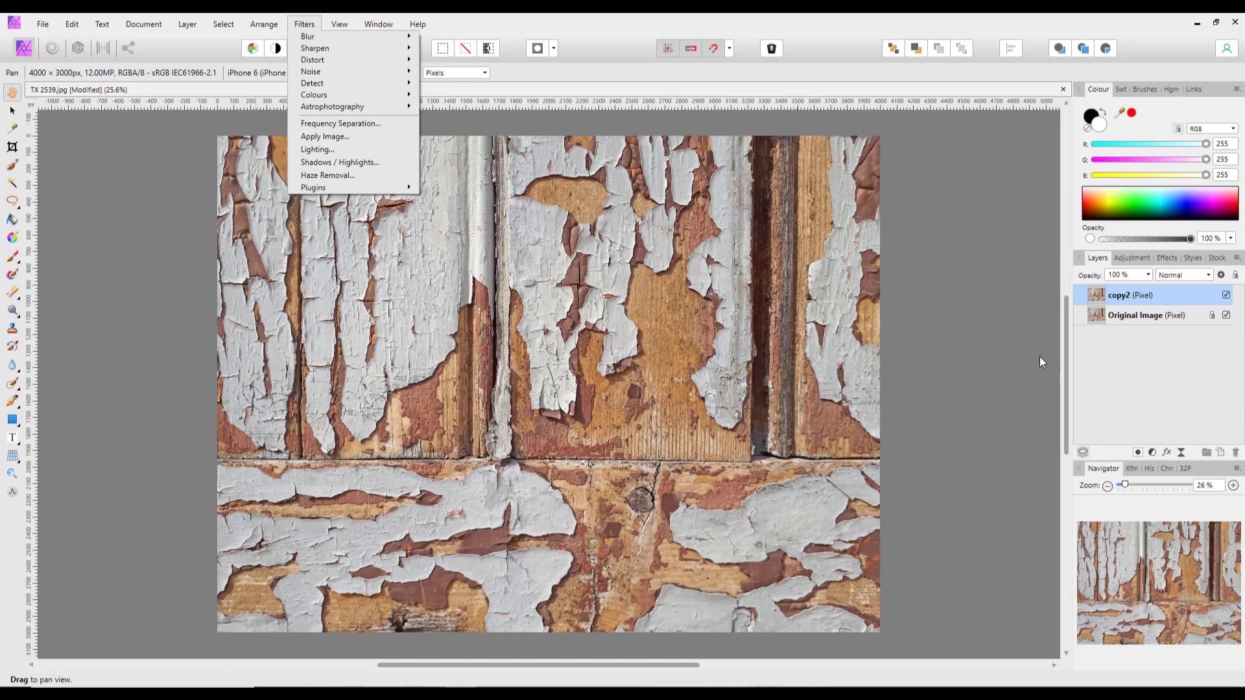
left_click(1026, 308)
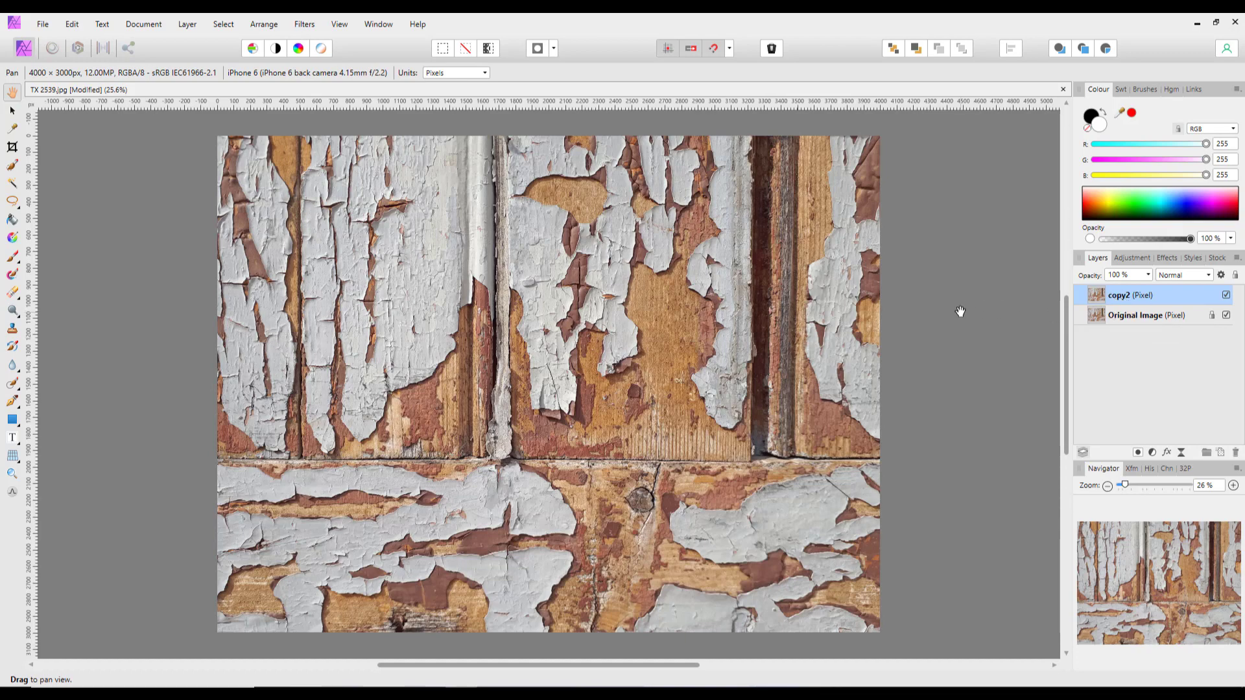
- Duplicate the copy2 layer and open the High Pass sharpening filter on the duplicate
right_click(1138, 295)
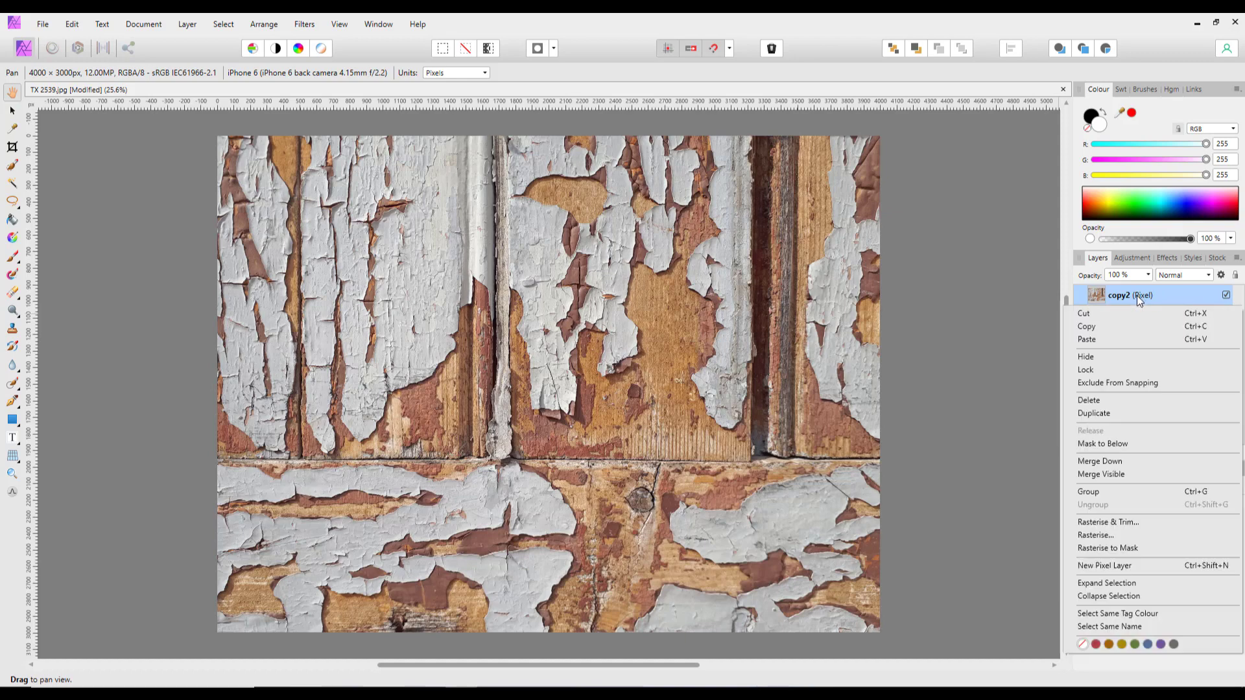
left_click(1109, 413)
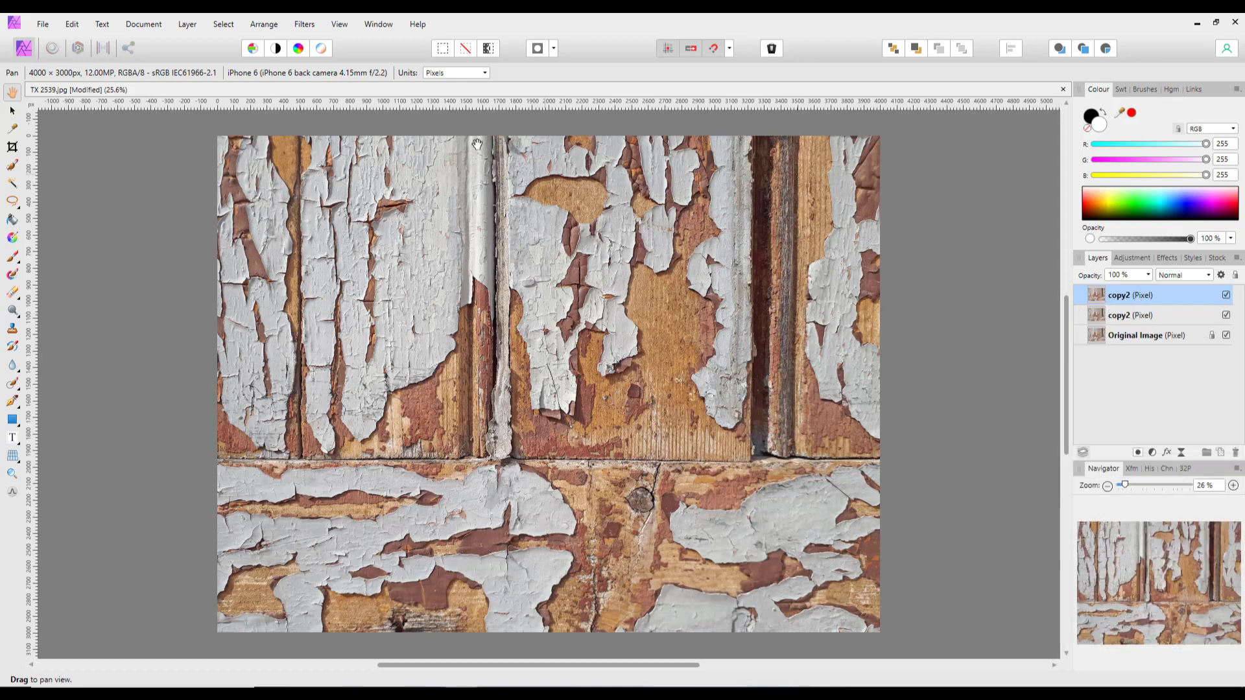
left_click(315, 29)
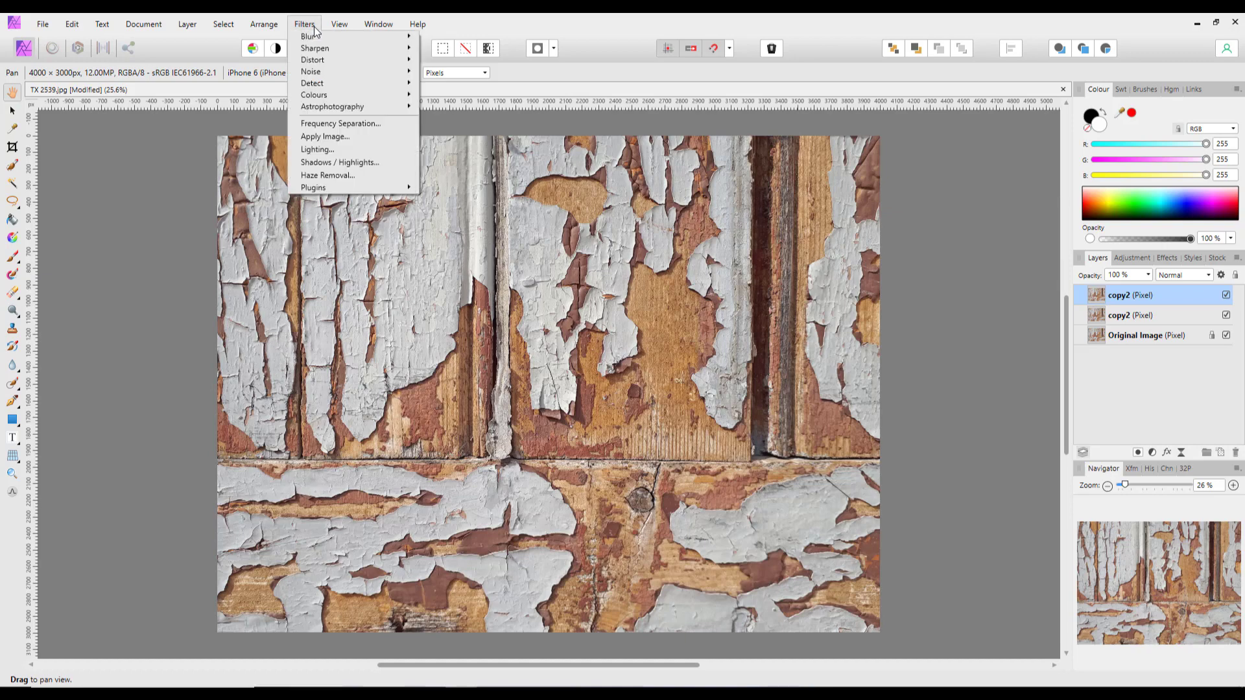
mouse_move(384, 49)
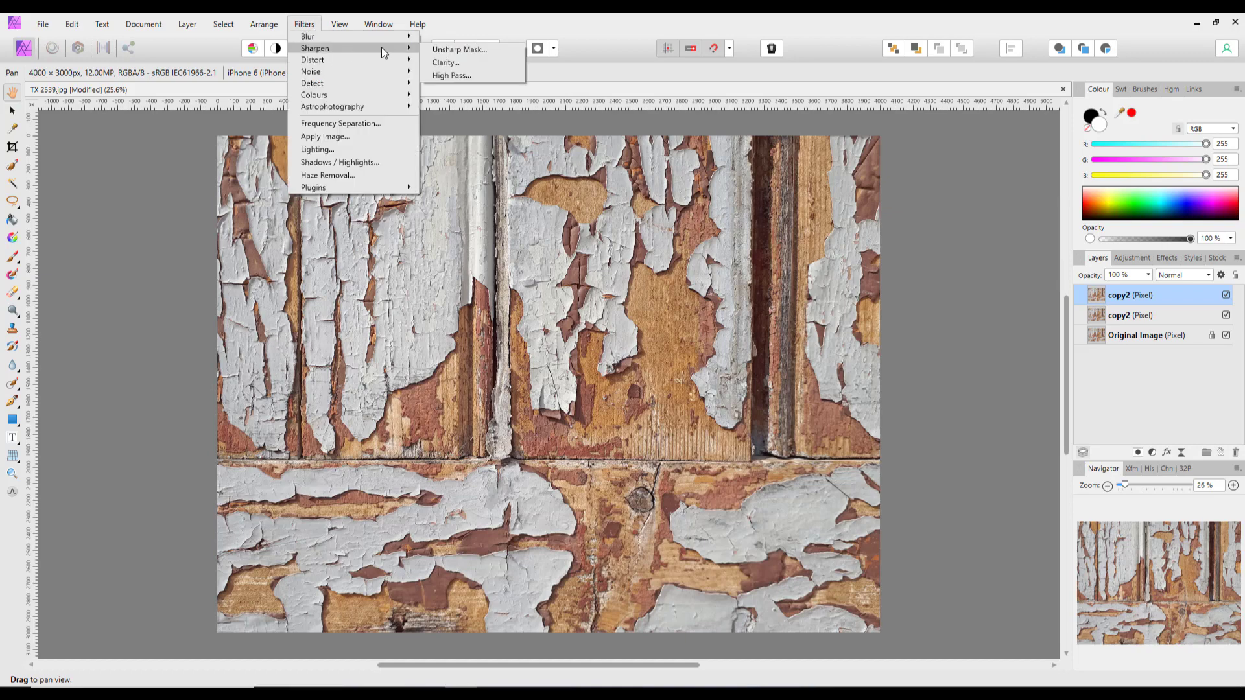
left_click(450, 76)
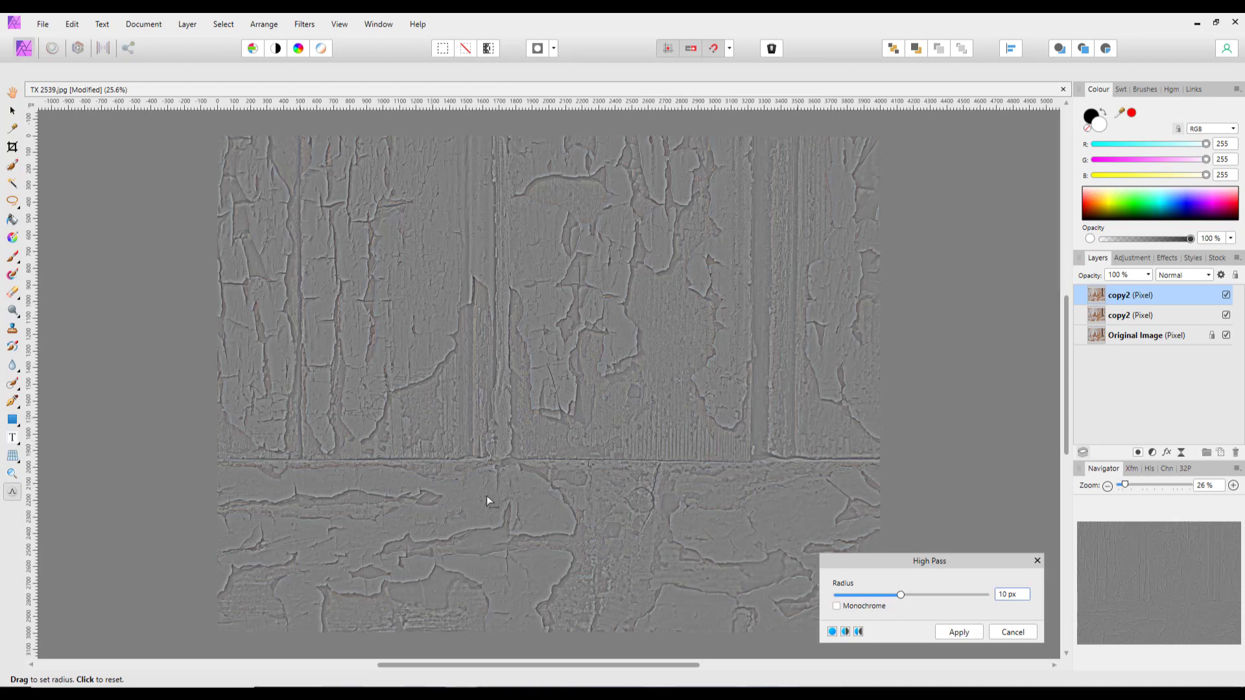
- Preview High Pass radii between 0 px and about 69.4 px, and apply the filter with a 9.9 px radius
left_click_drag(899, 591, 812, 595)
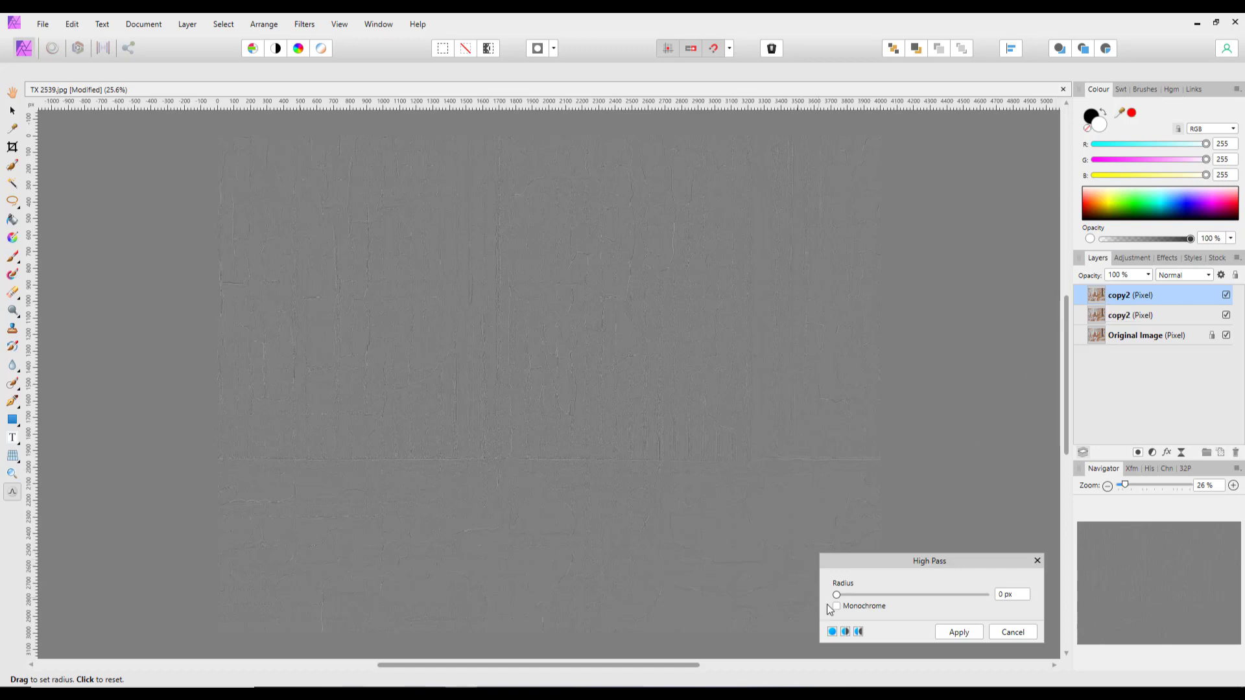
left_click_drag(836, 594, 976, 597)
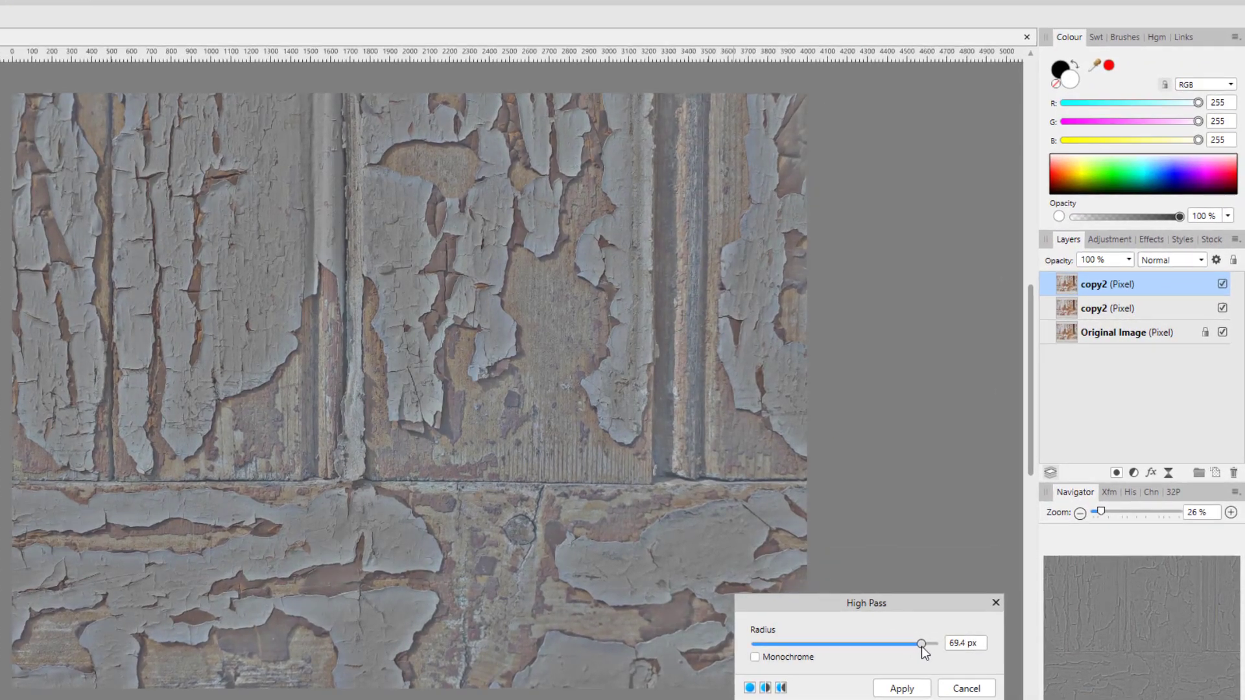
left_click_drag(922, 647, 828, 647)
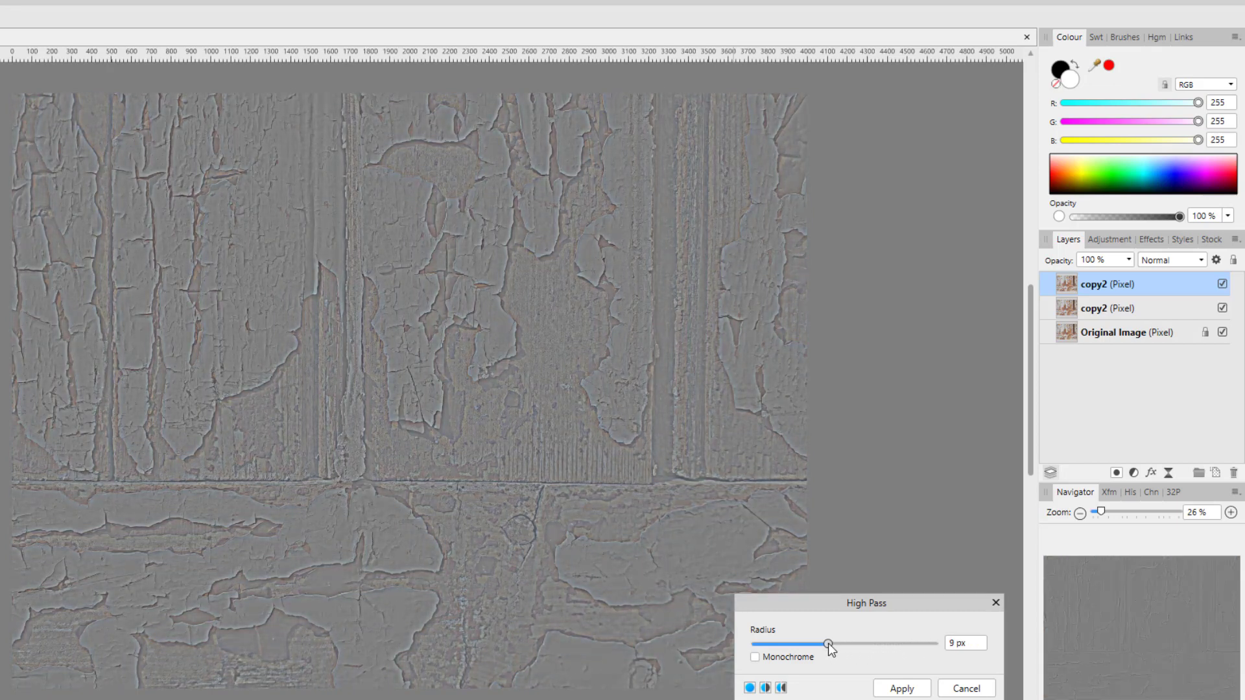
left_click_drag(828, 646, 817, 645)
mouse_move(823, 644)
left_mouse_down()
mouse_move(800, 644)
mouse_move(816, 643)
left_mouse_up()
left_click_drag(819, 643, 781, 651)
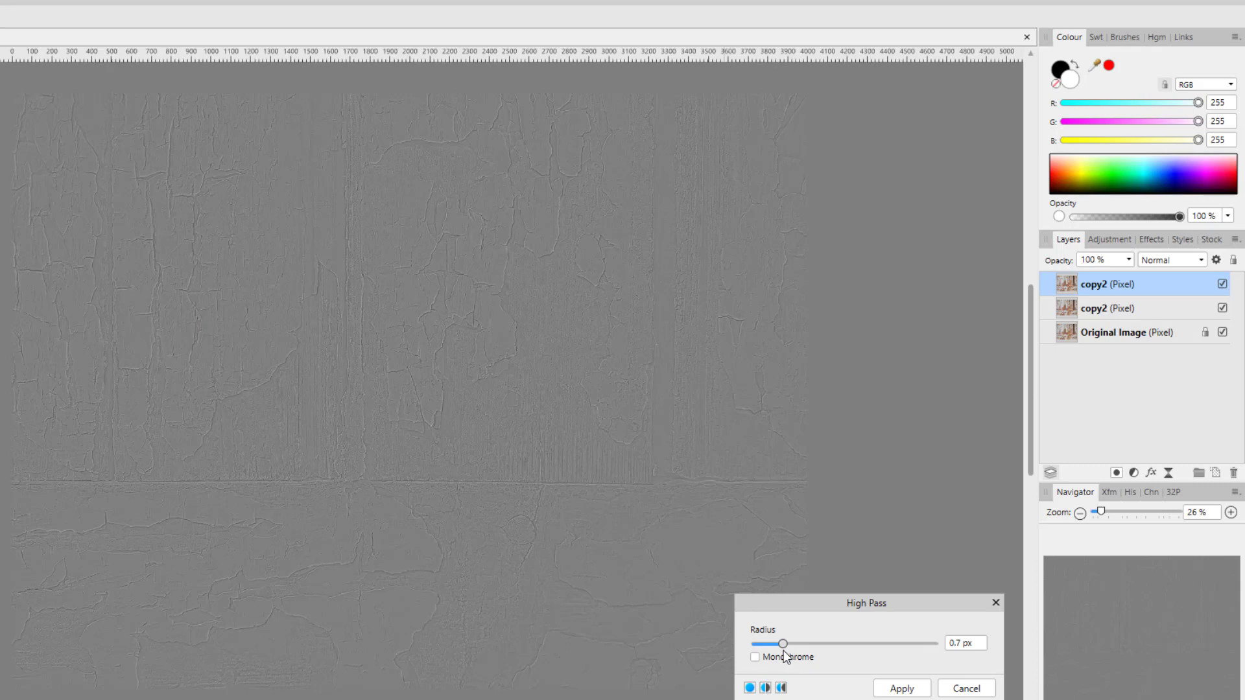
left_click_drag(784, 651, 835, 654)
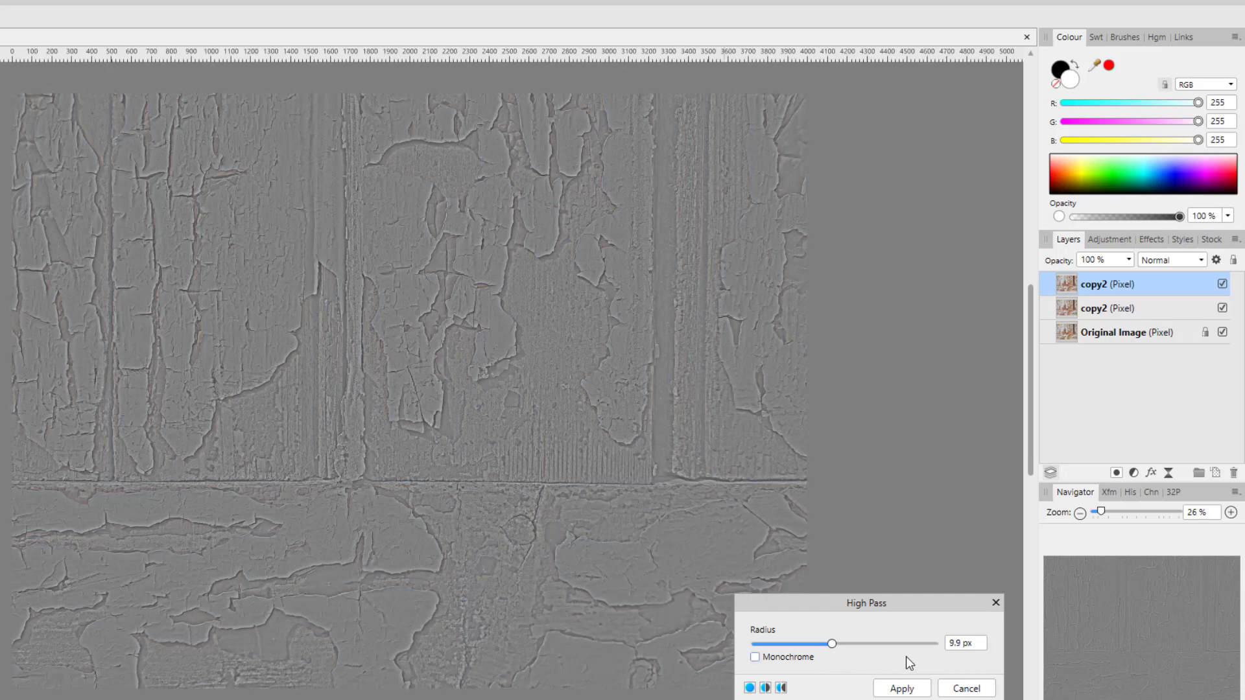
left_click(893, 691)
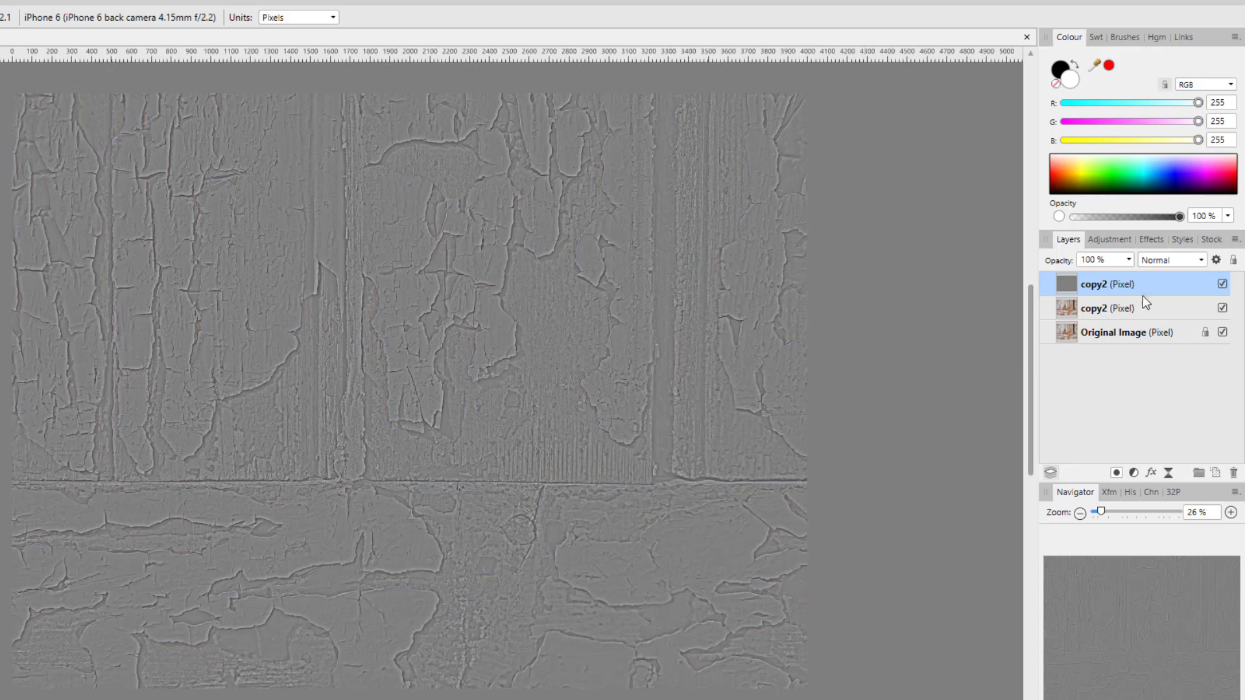
- Set the high-pass duplicate's blend mode to Overlay and compare the image with that layer hidden and shown
left_click(1203, 260)
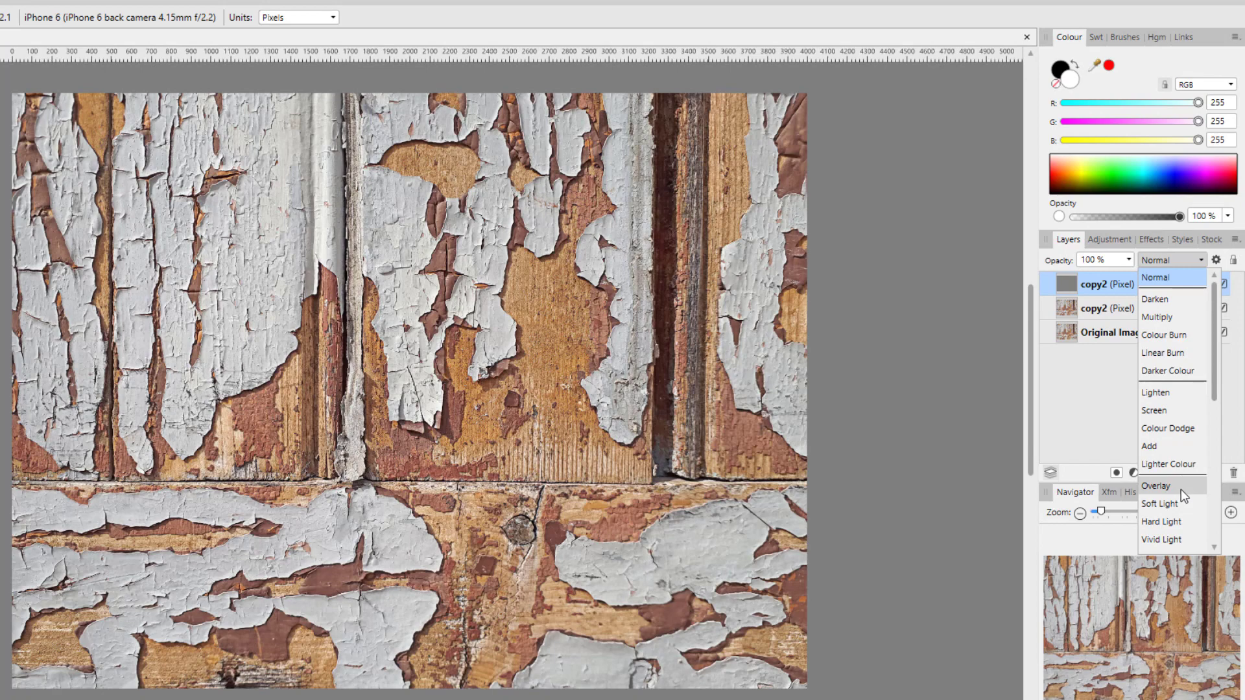
left_click(1182, 489)
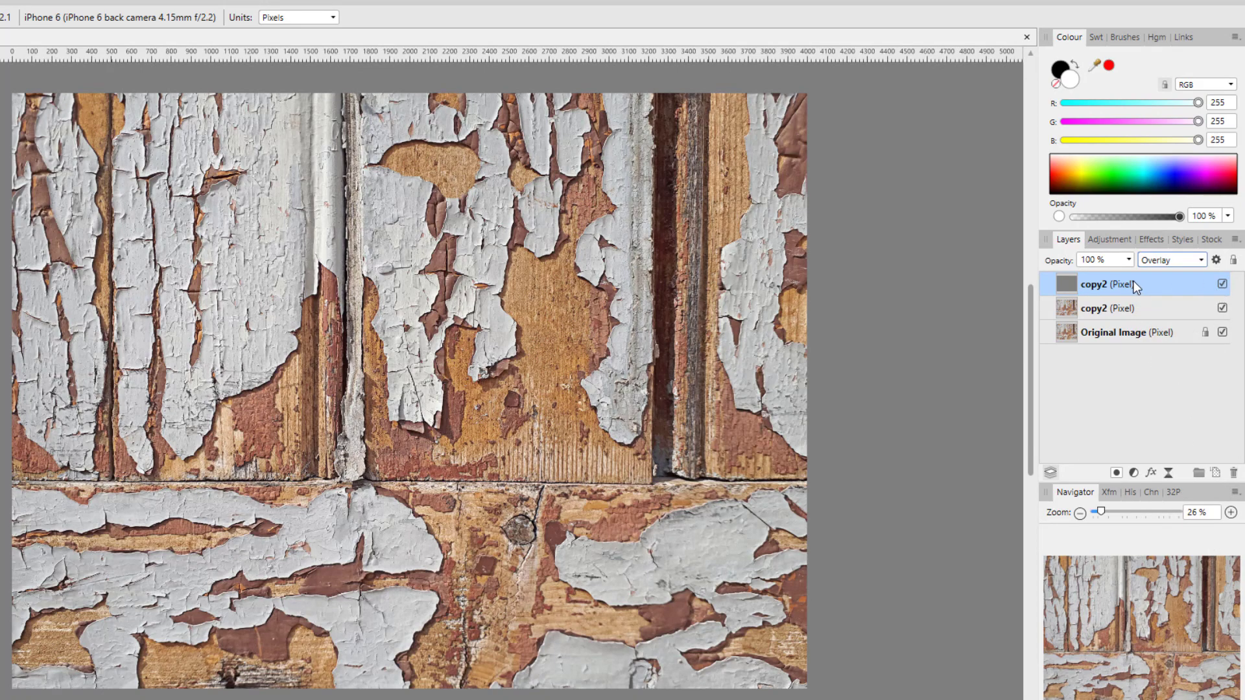
left_click(1224, 285)
left_click(1223, 285)
- Try different opacities for the Overlay high-pass layer and set it to 70 %
left_click(1131, 260)
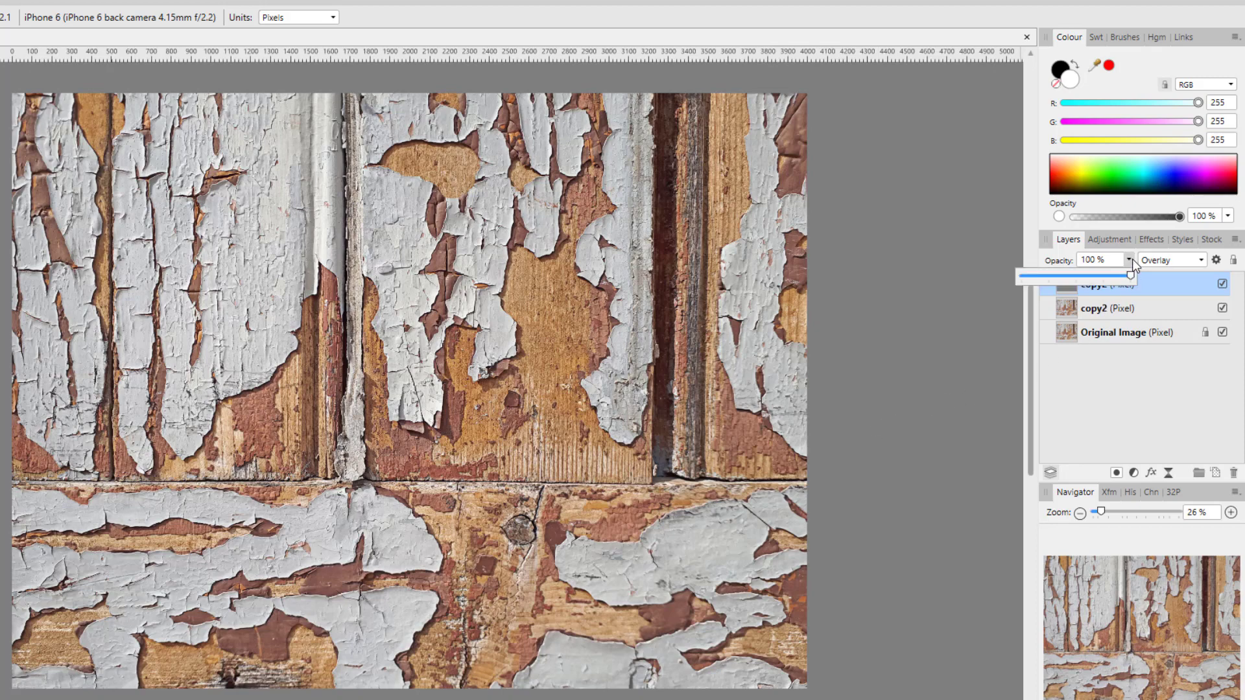
left_click_drag(1130, 277, 1049, 280)
left_click_drag(1062, 280, 1098, 286)
left_click_drag(1095, 277, 1125, 298)
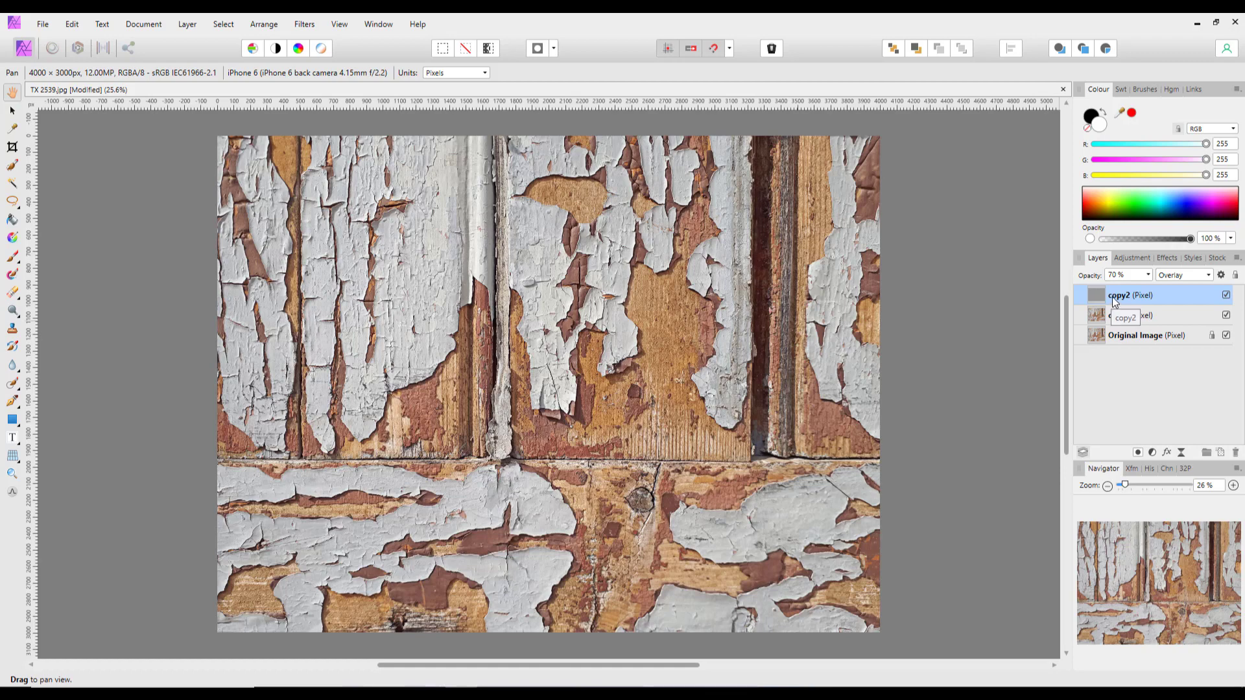
- Delete the high-pass duplicate, keeping only the unfiltered copy2 and Original Image layers
right_click(1134, 292)
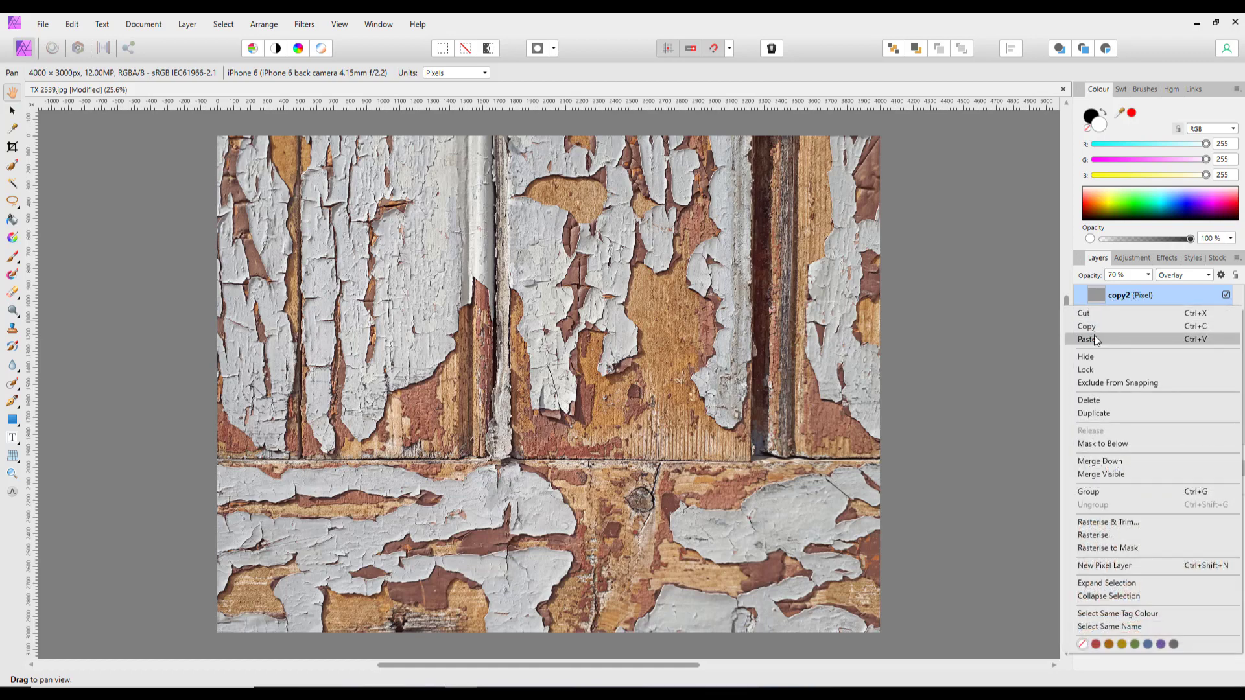
left_click(1085, 401)
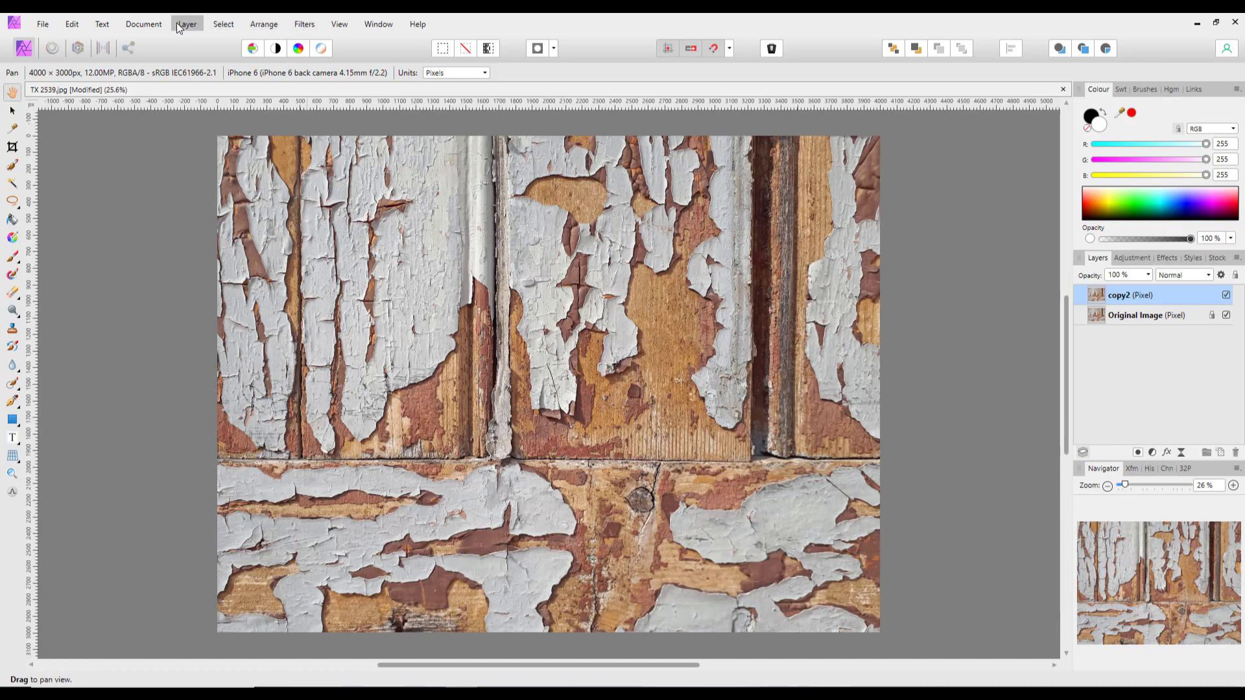
left_click(305, 26)
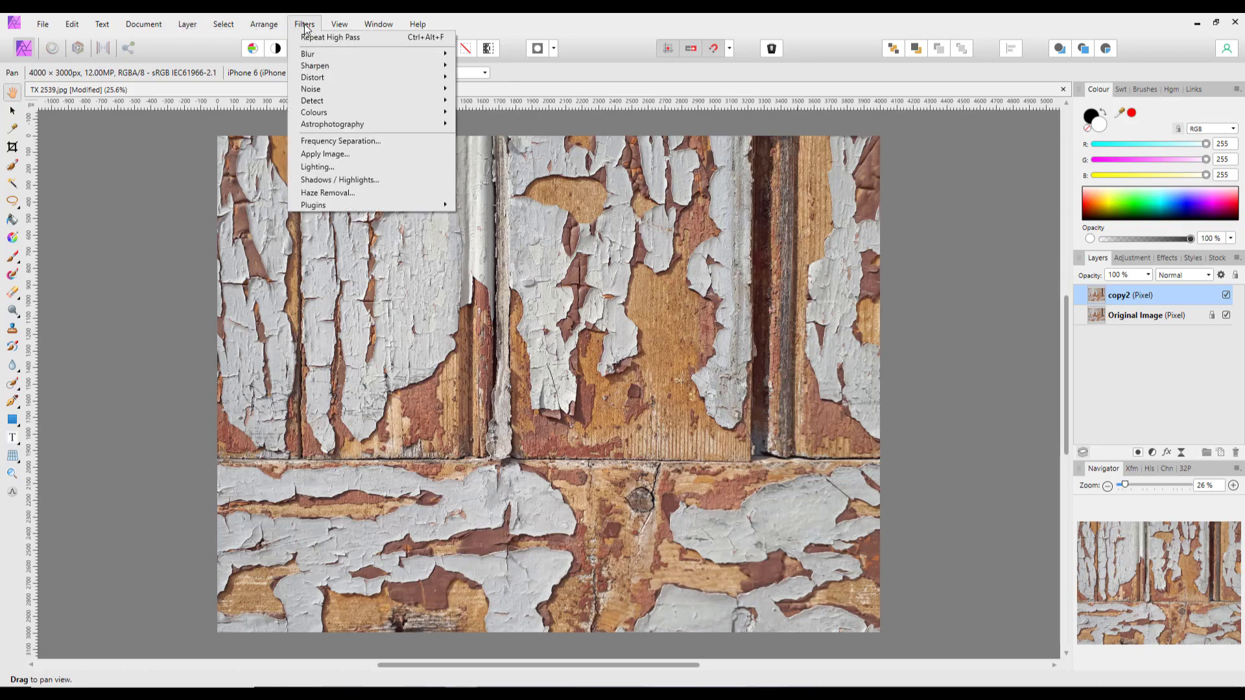
mouse_move(200, 24)
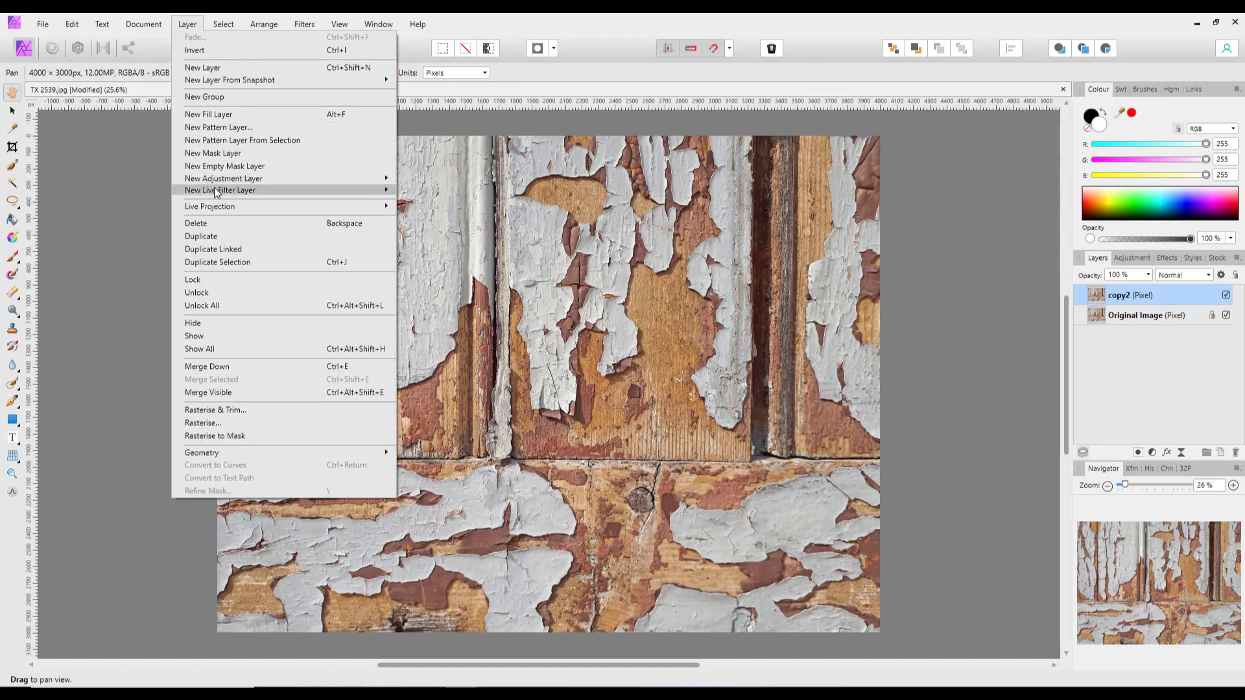
mouse_move(231, 199)
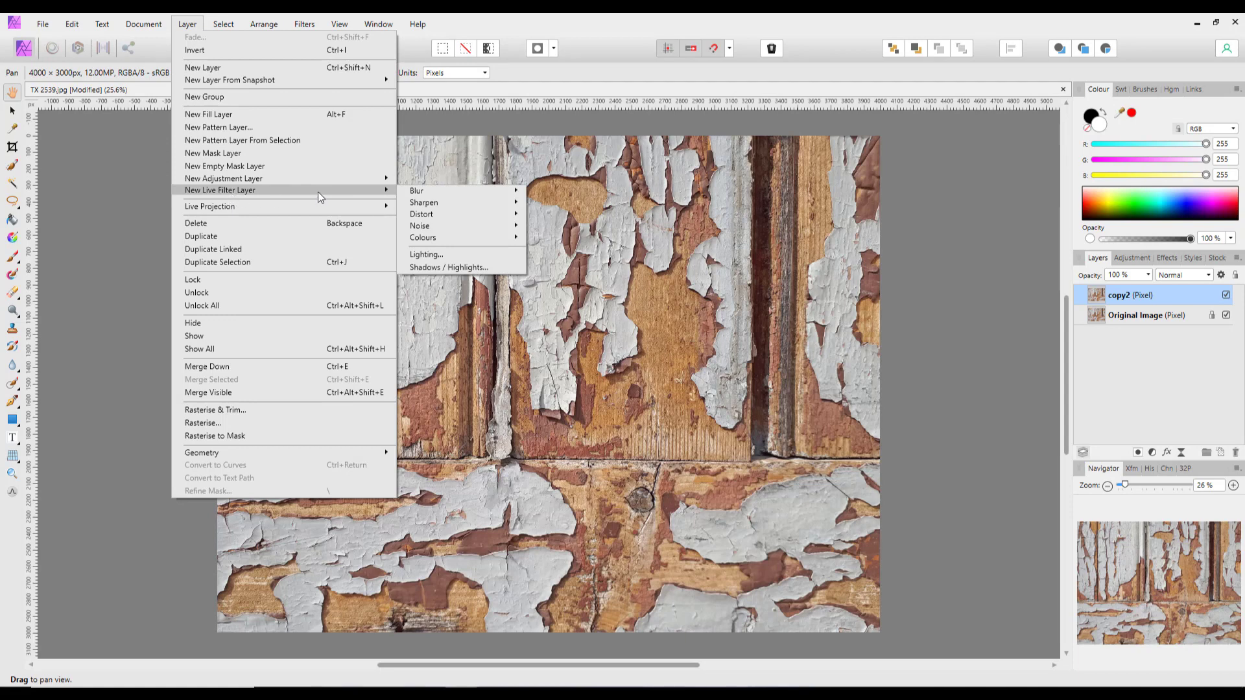
left_click(943, 72)
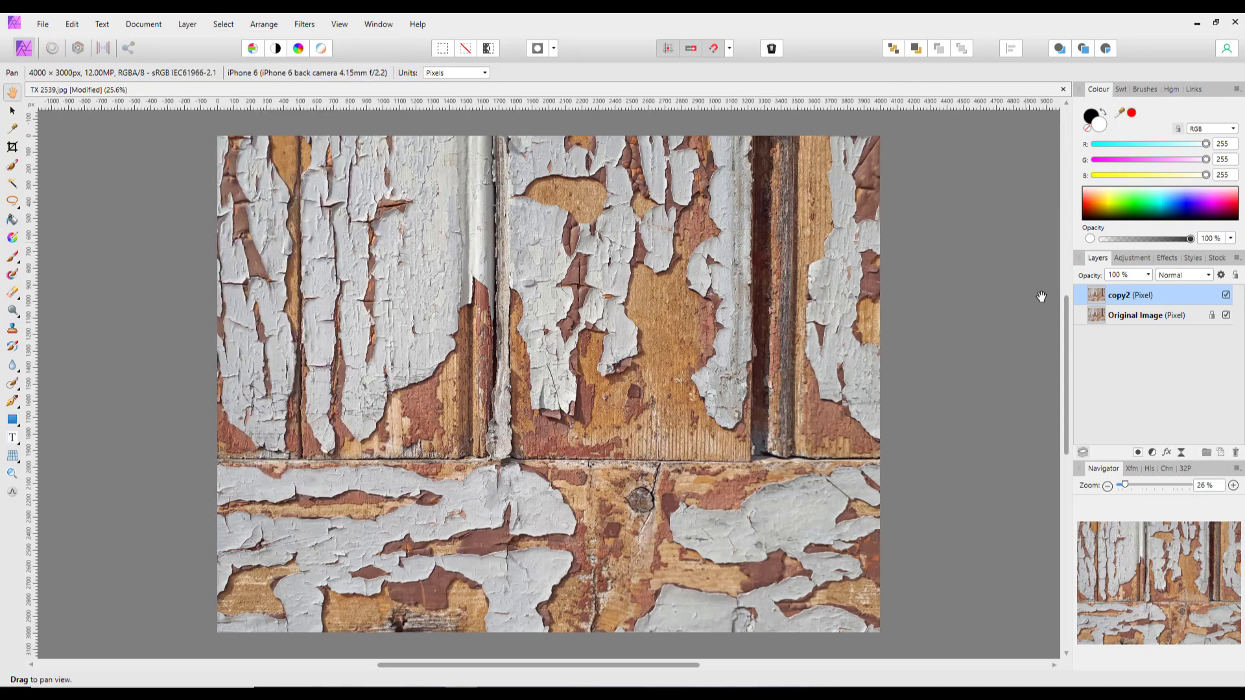
- Add a live High Pass filter with a 9.7 px radius to copy2 and set its blend mode to Overlay
left_click(1180, 453)
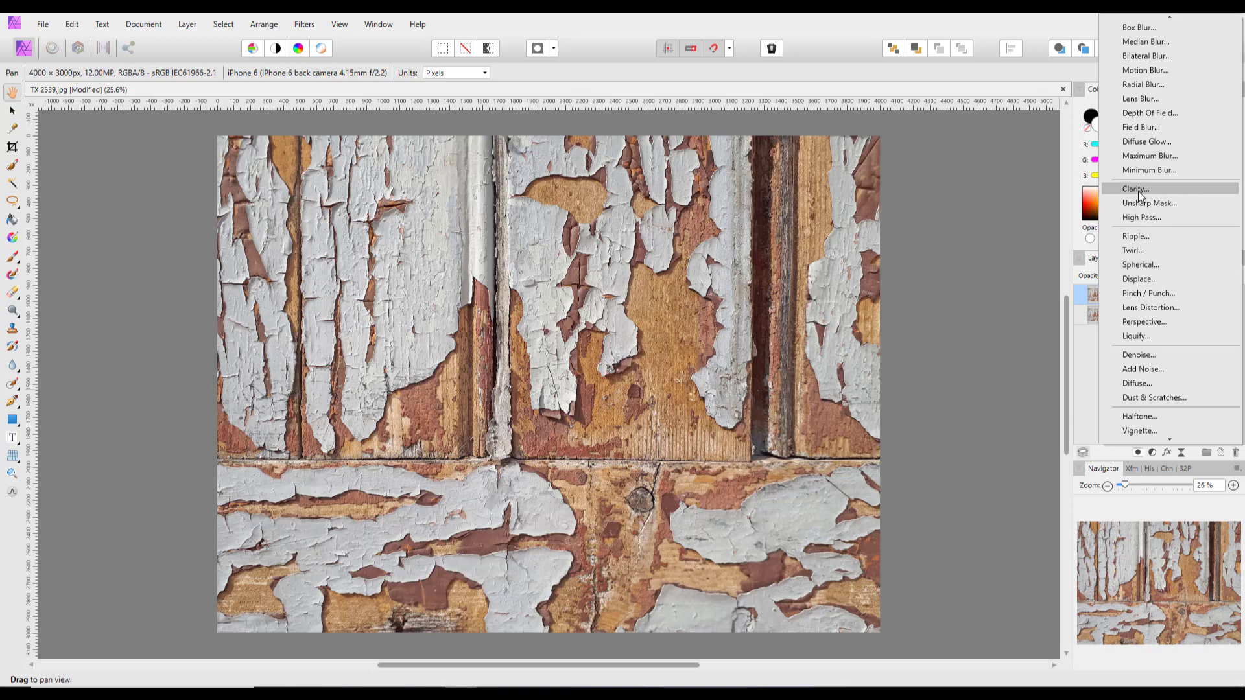
left_click(1141, 218)
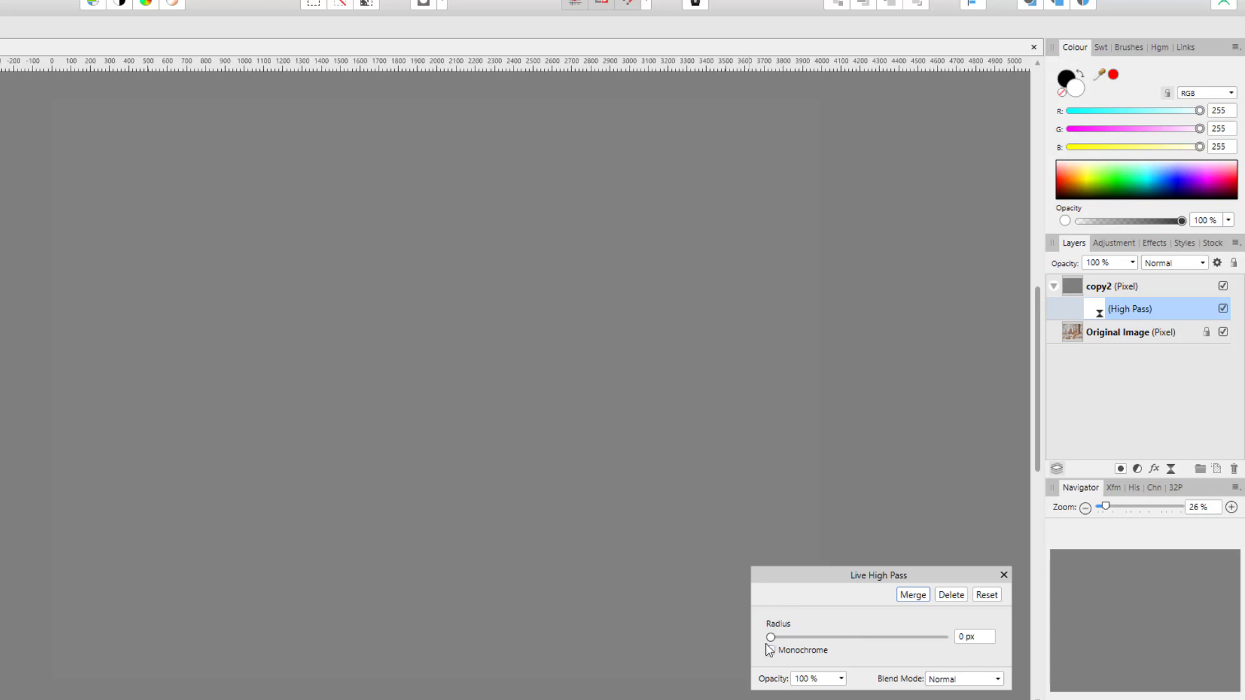
left_click_drag(771, 637, 846, 641)
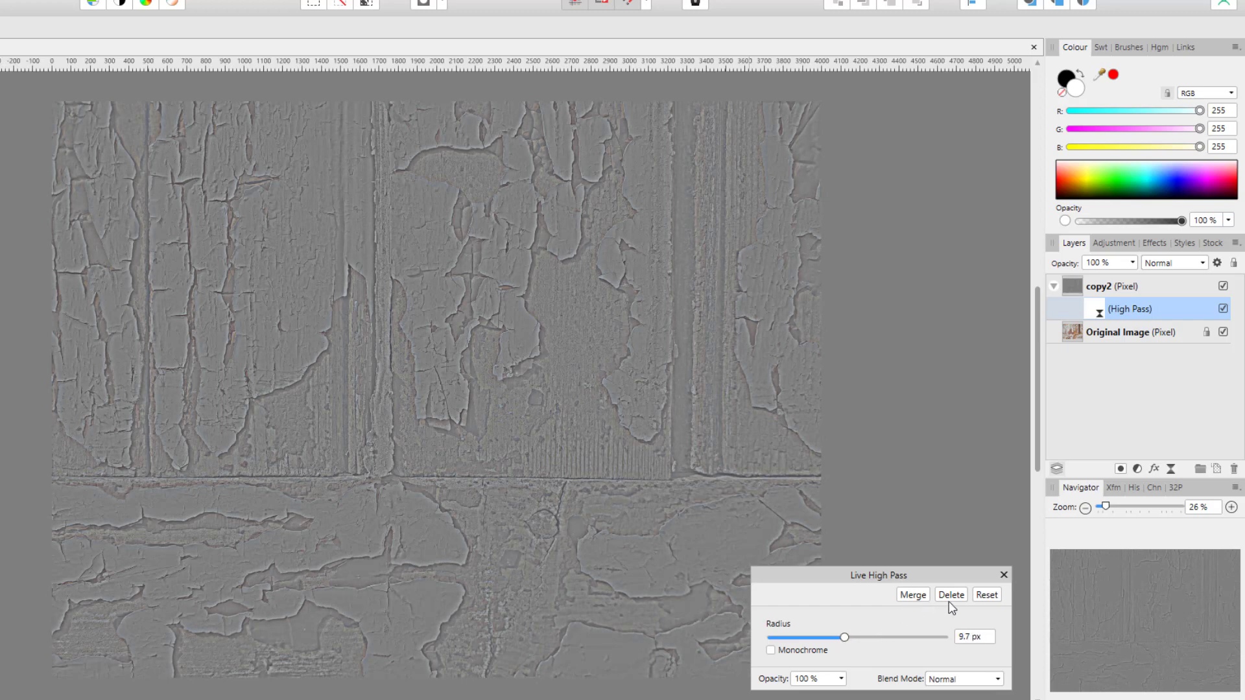
left_click(1003, 577)
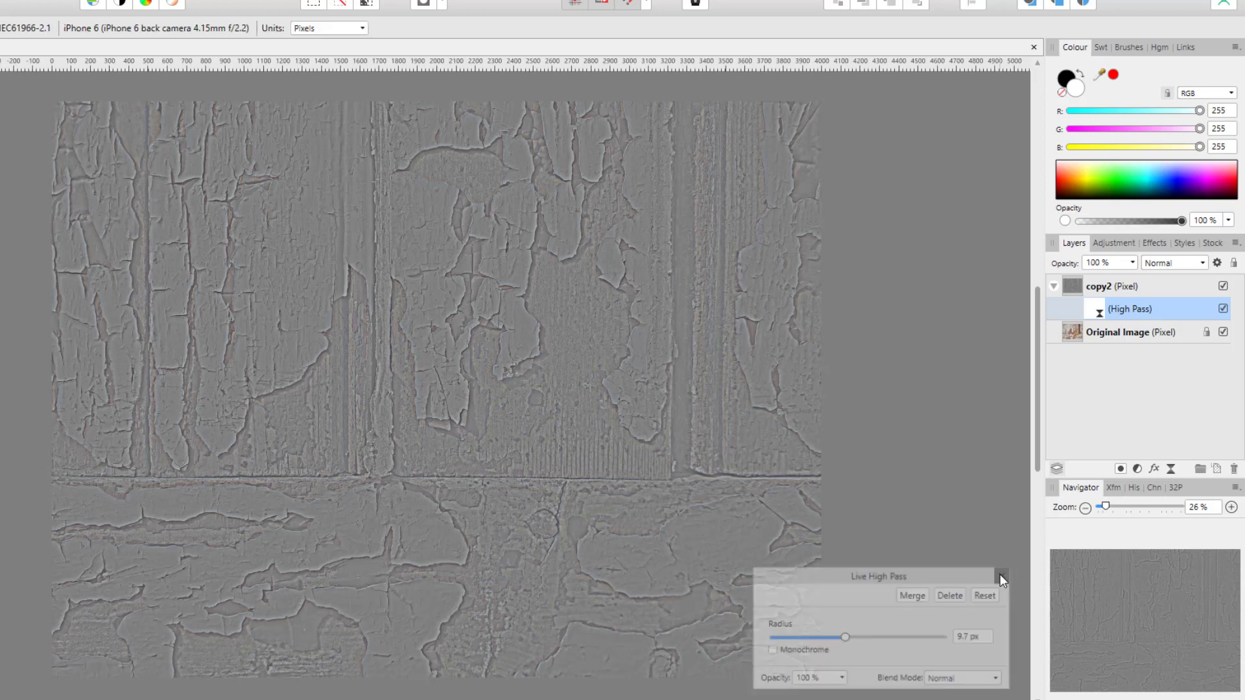
left_click(1204, 264)
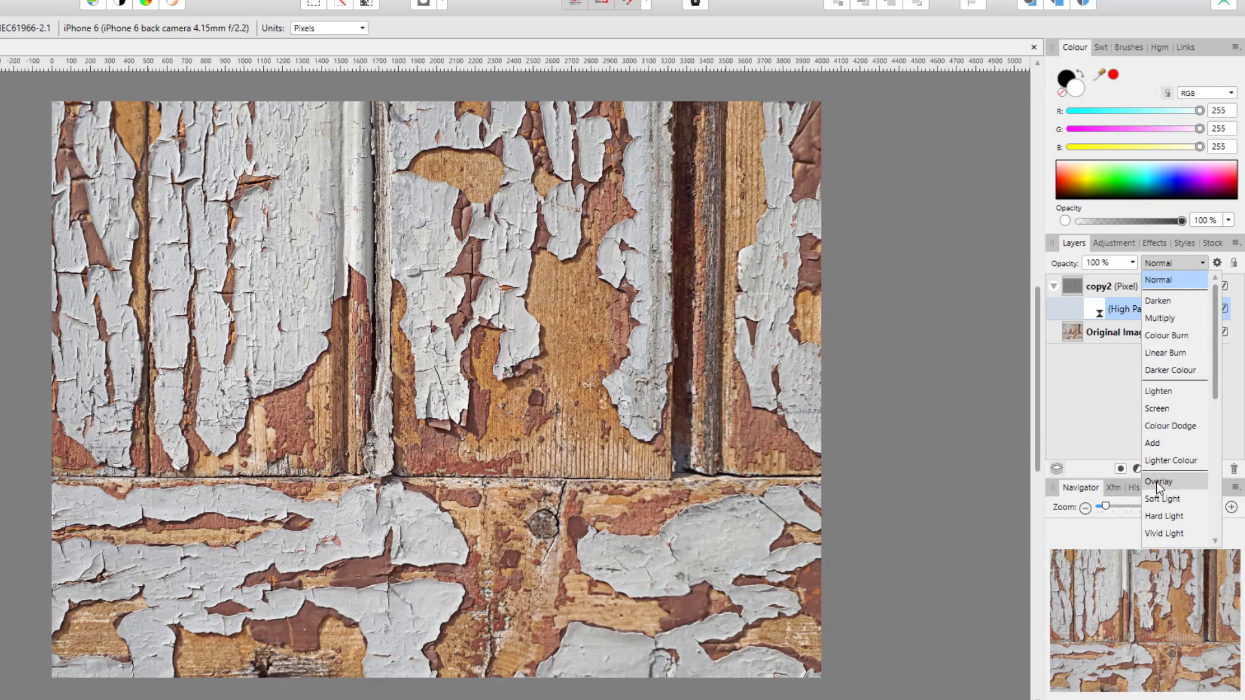
left_click(1157, 481)
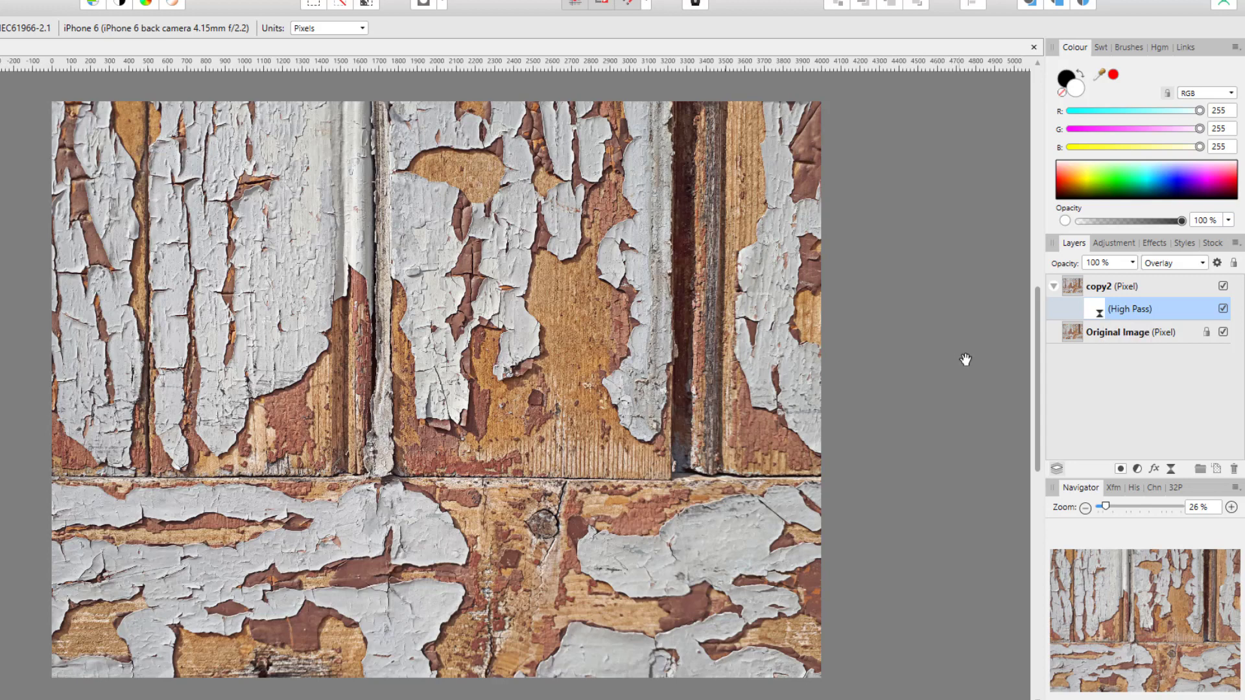
- Reopen the live High Pass settings, try a radius of 24.8 px, and return it to 9.7 px
double_click(1096, 315)
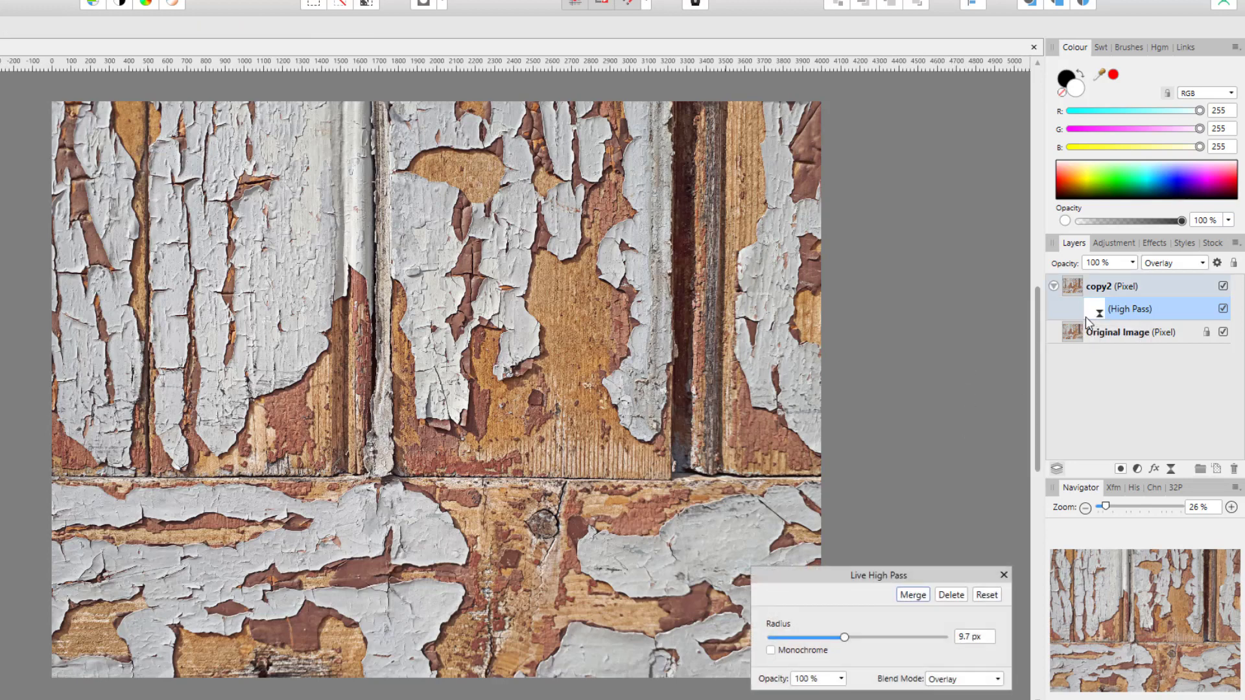
left_click_drag(846, 640, 877, 641)
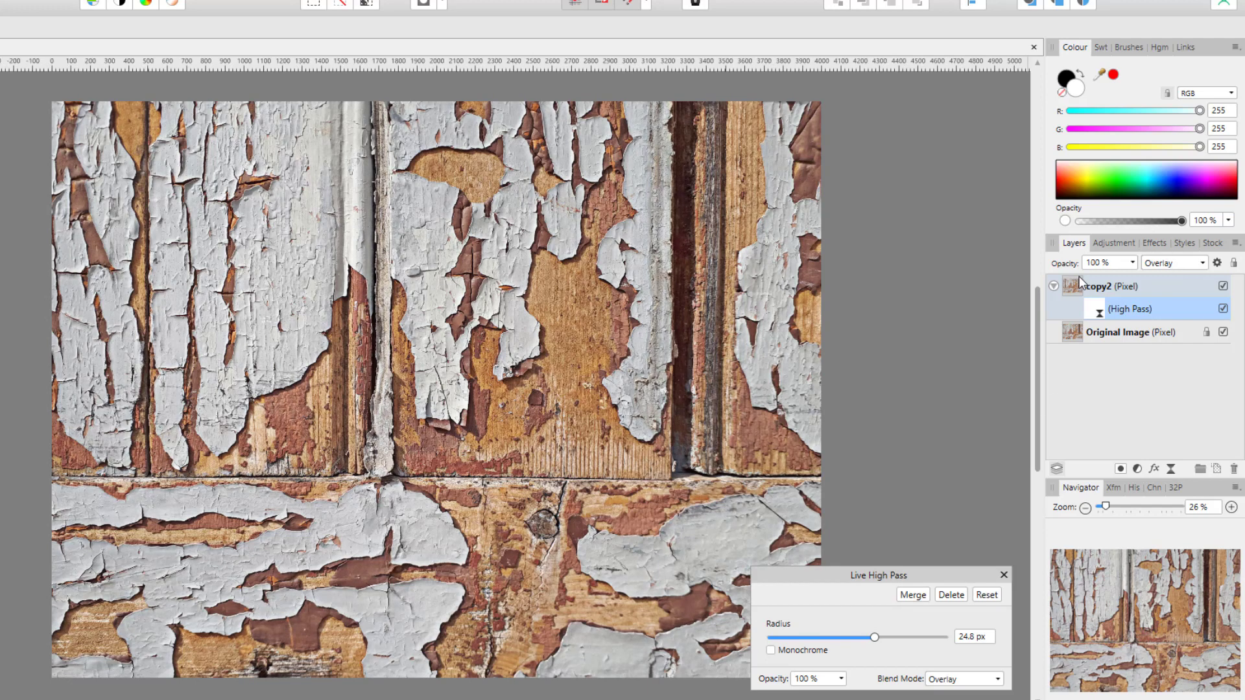
left_click_drag(874, 639, 844, 647)
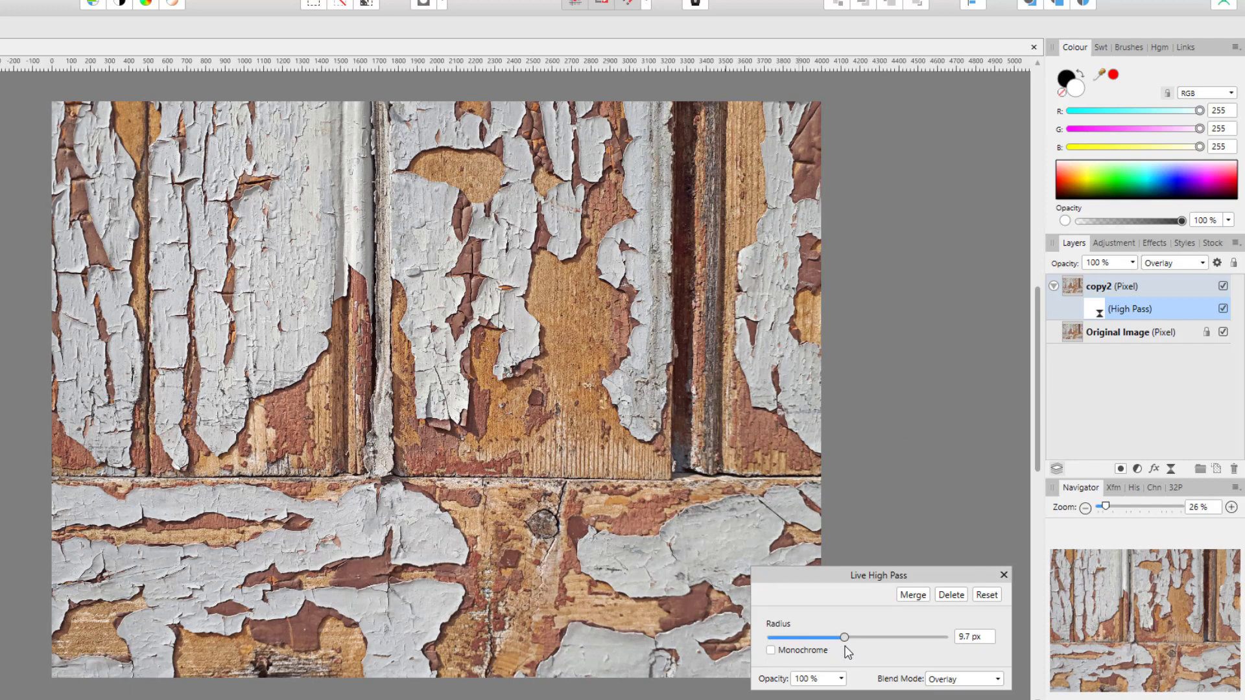
left_click(1002, 576)
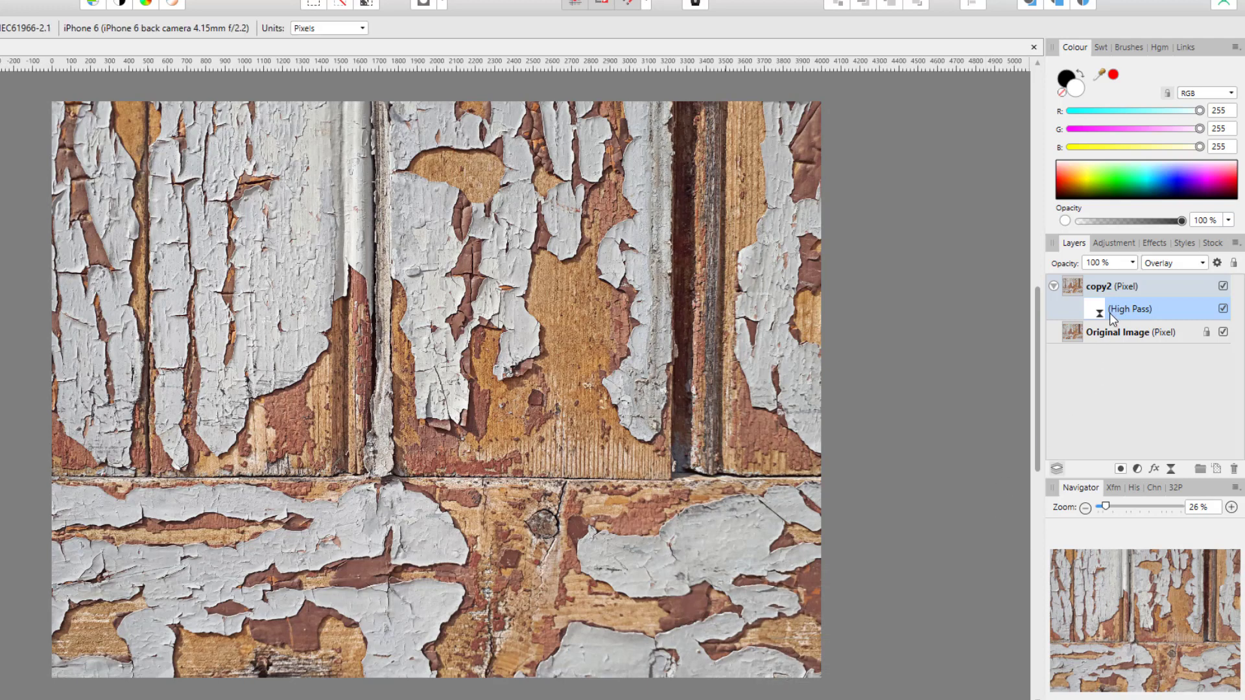
- Preview the live High Pass filter at a lower opacity, restore it to 100 %, and close its settings
double_click(1100, 313)
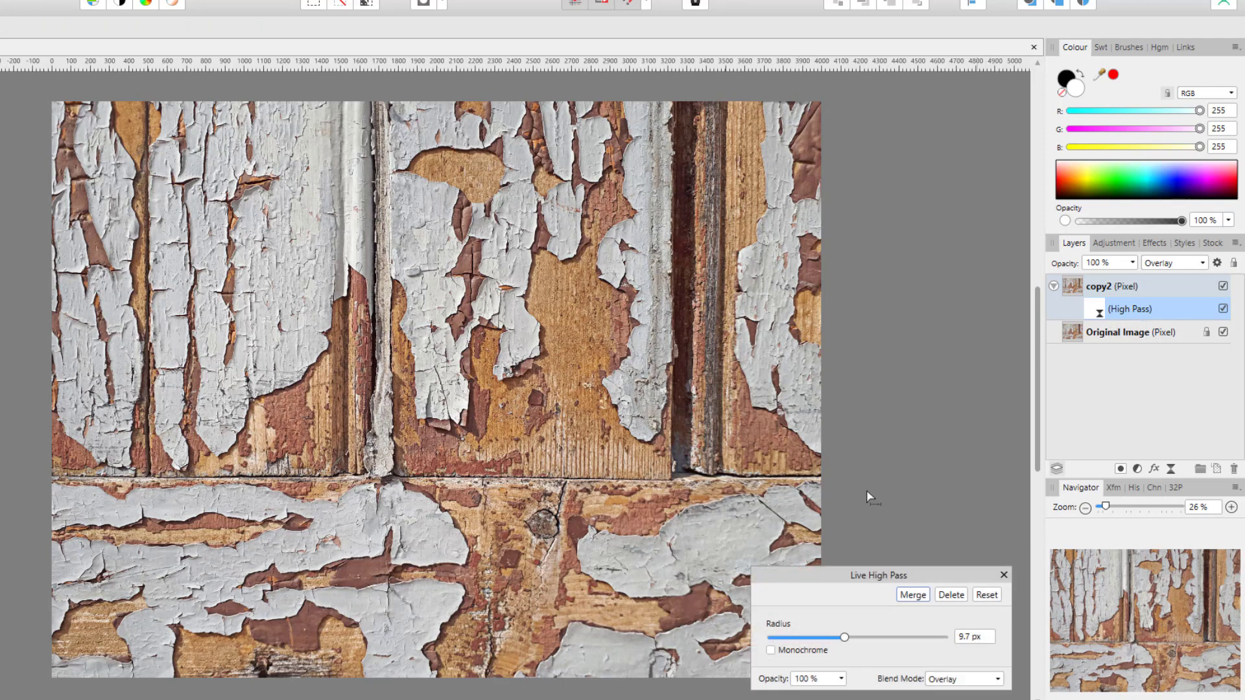
left_click(841, 678)
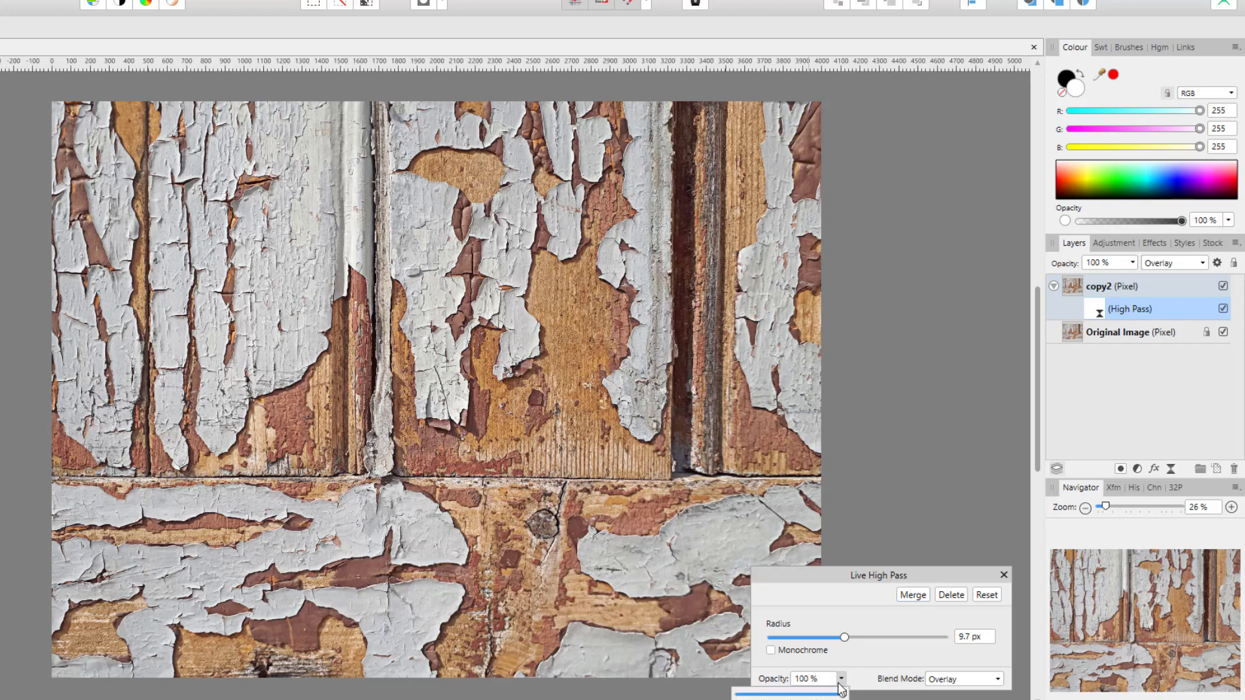
left_click_drag(844, 694, 802, 697)
left_click_drag(804, 694, 851, 697)
left_click(938, 572)
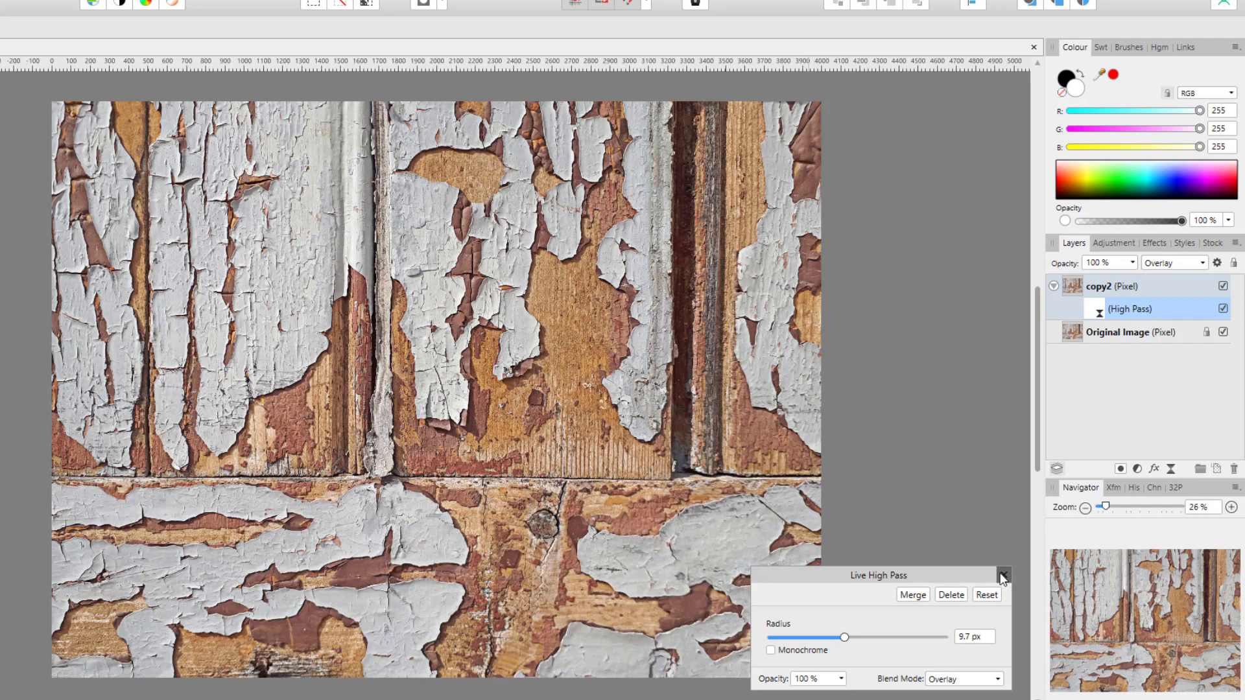
left_click(1004, 575)
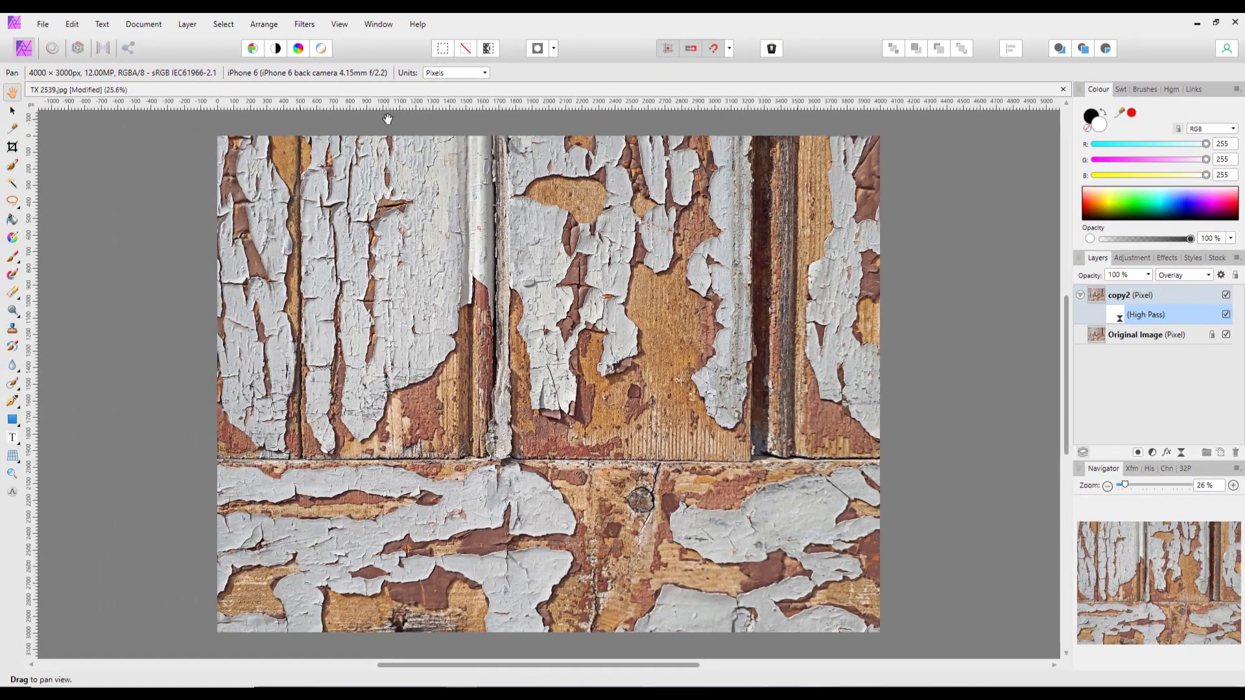
left_click(309, 29)
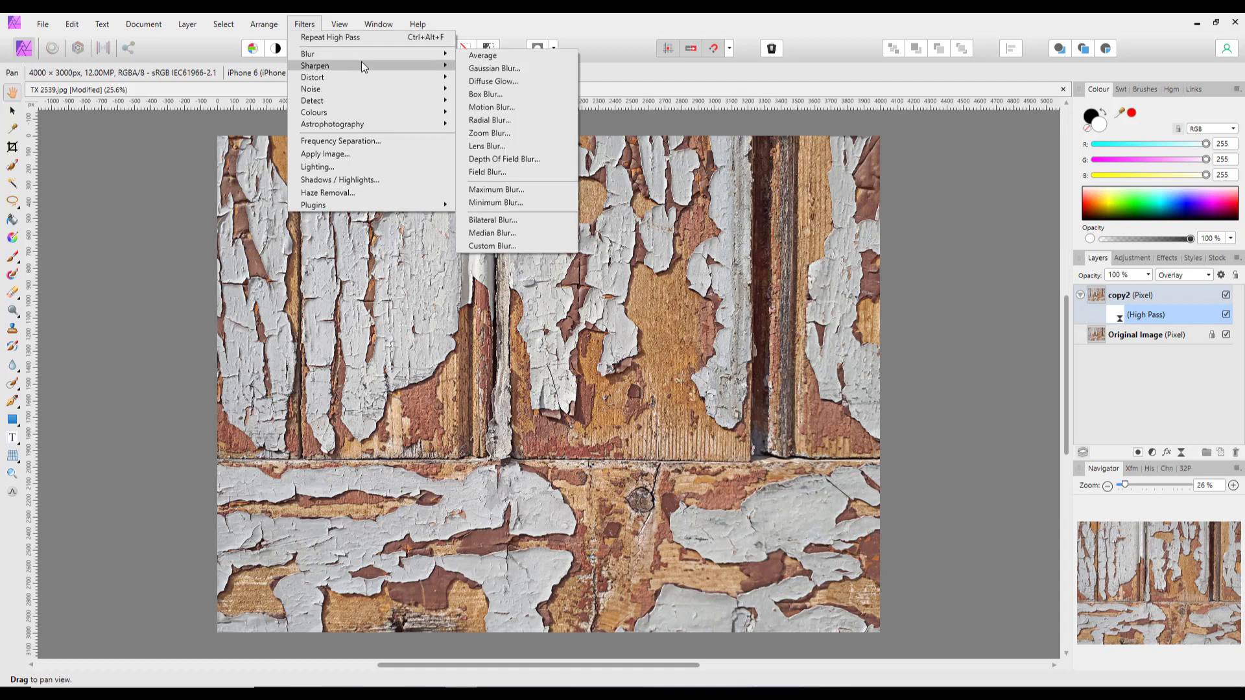
mouse_move(364, 67)
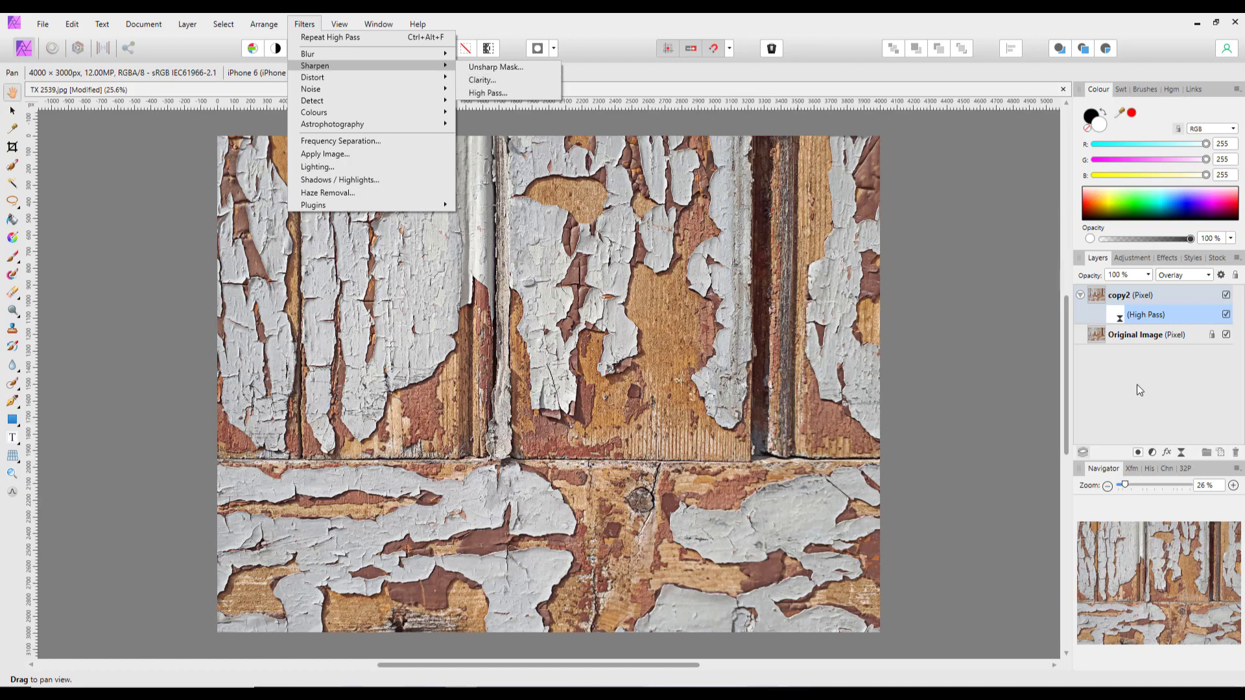
left_click(1030, 261)
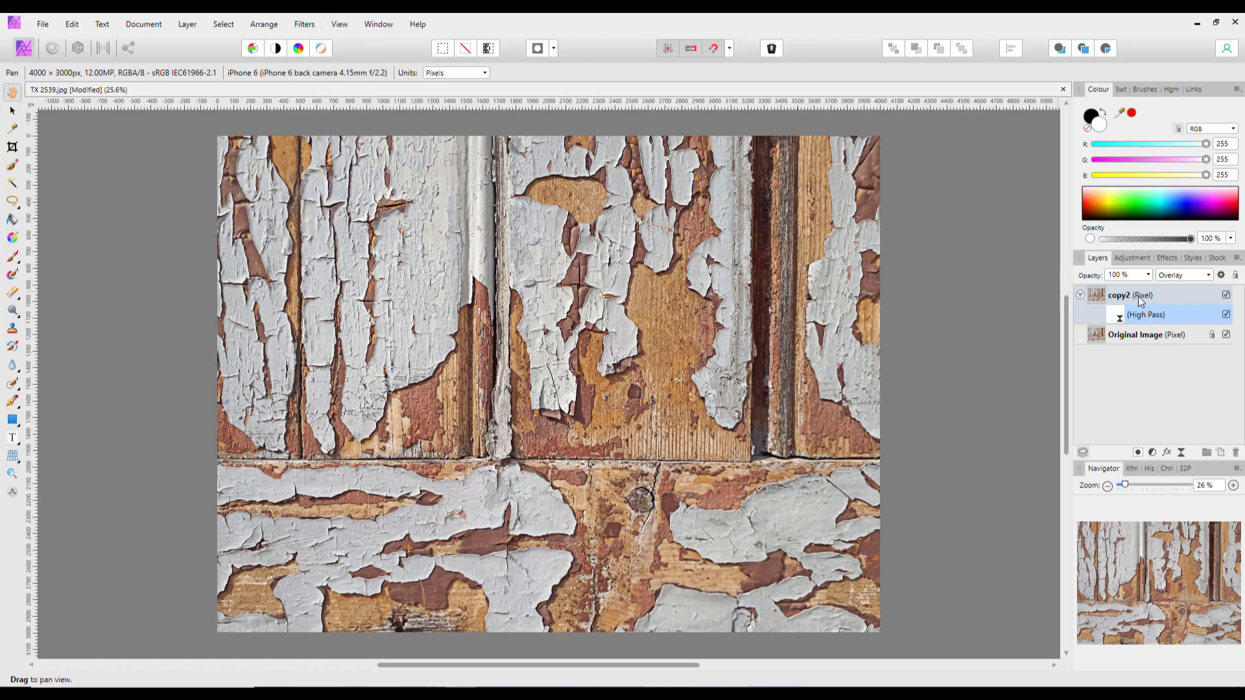
- Delete the copy2 layer together with its nested live High Pass filter
left_click(1096, 296)
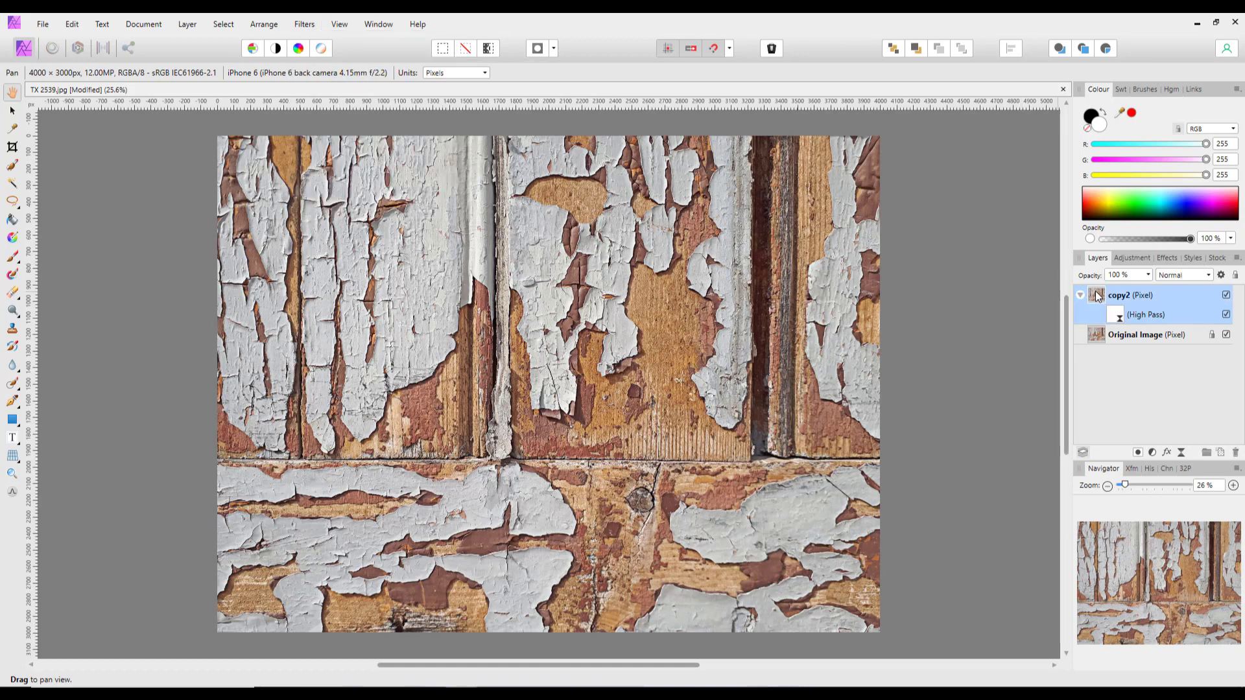
right_click(1096, 296)
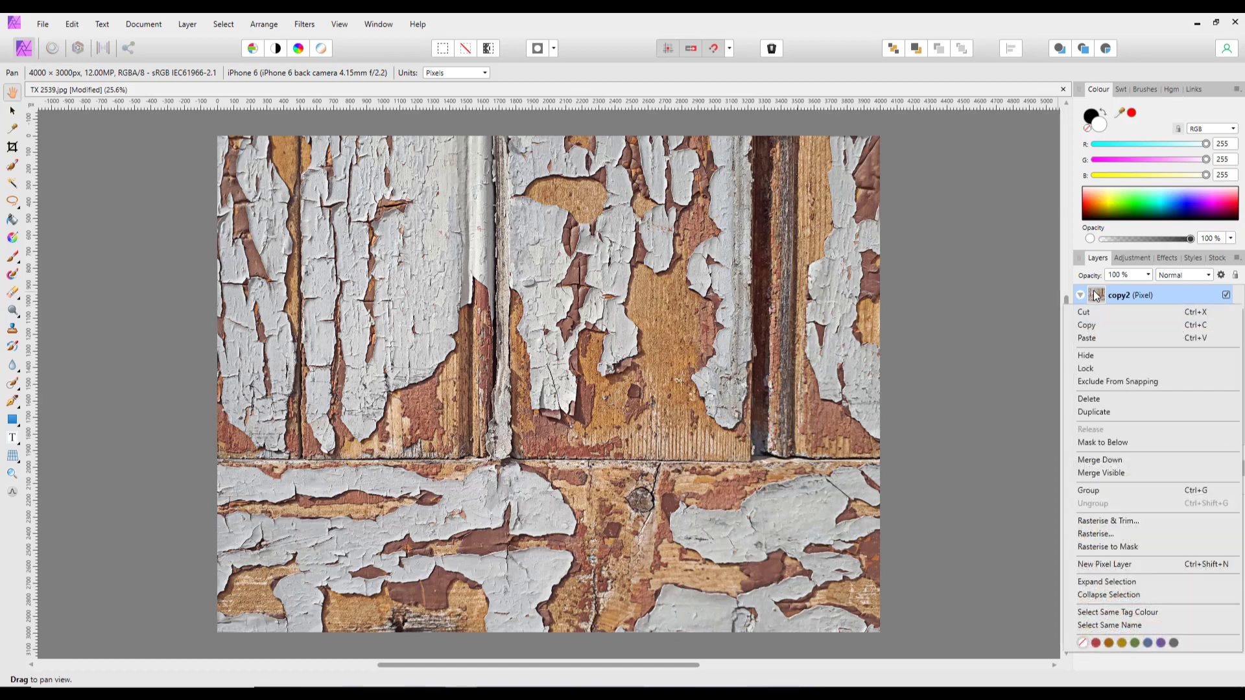
left_click(1095, 400)
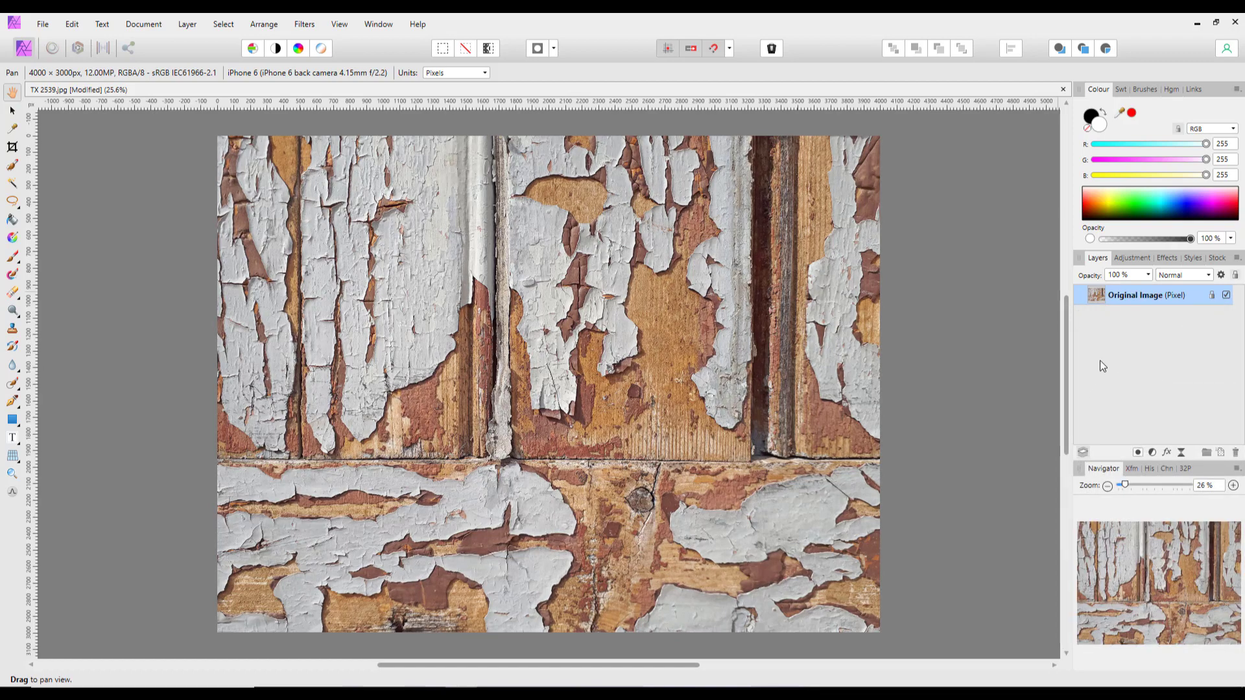
- Duplicate the Original Image layer and rename the duplicate as copy
right_click(1116, 293)
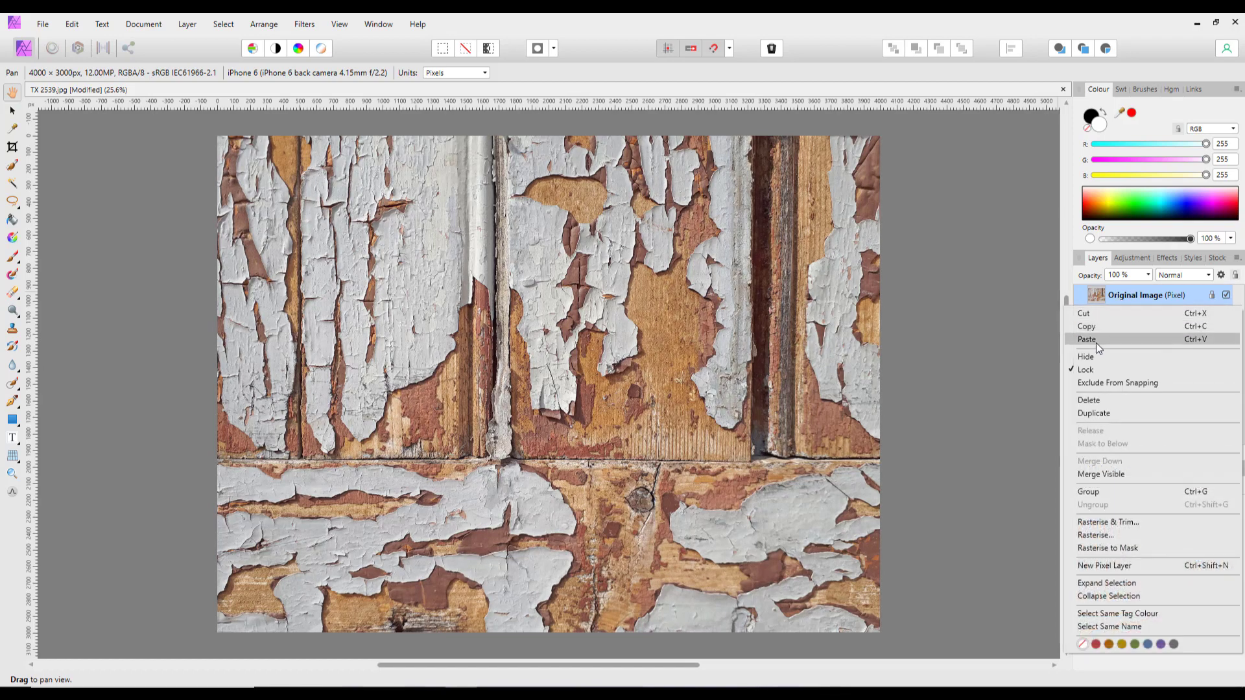
left_click(1094, 413)
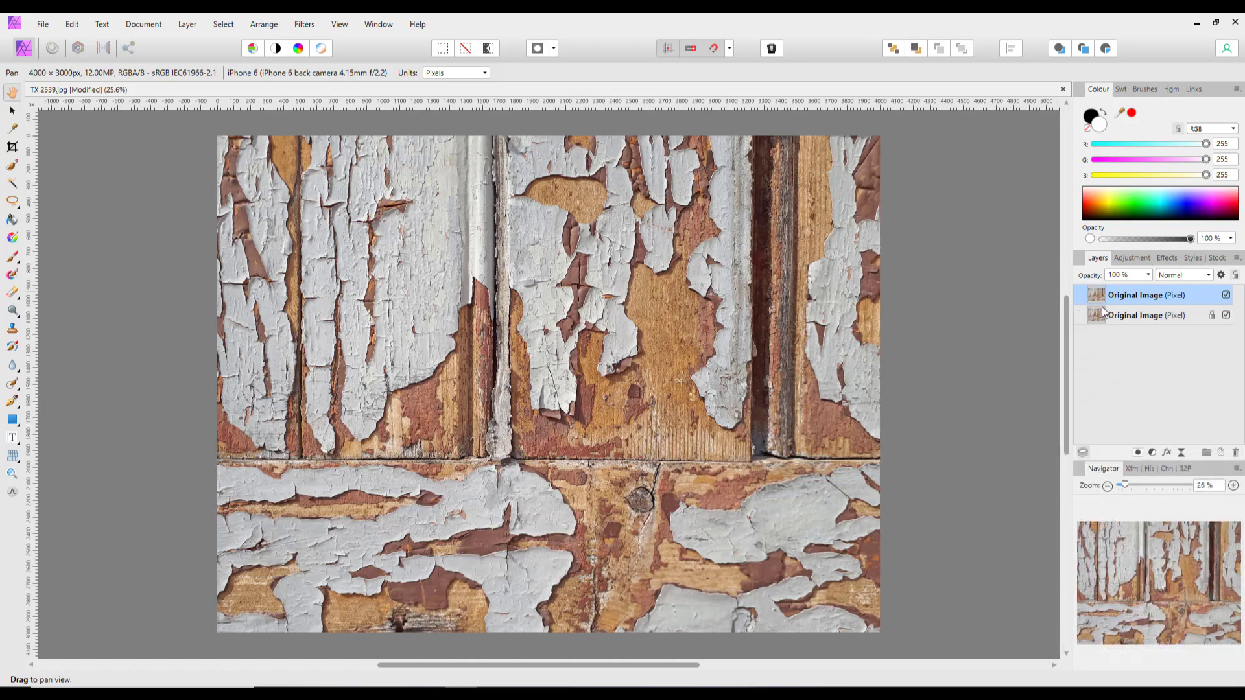
double_click(1142, 296)
type("copy")
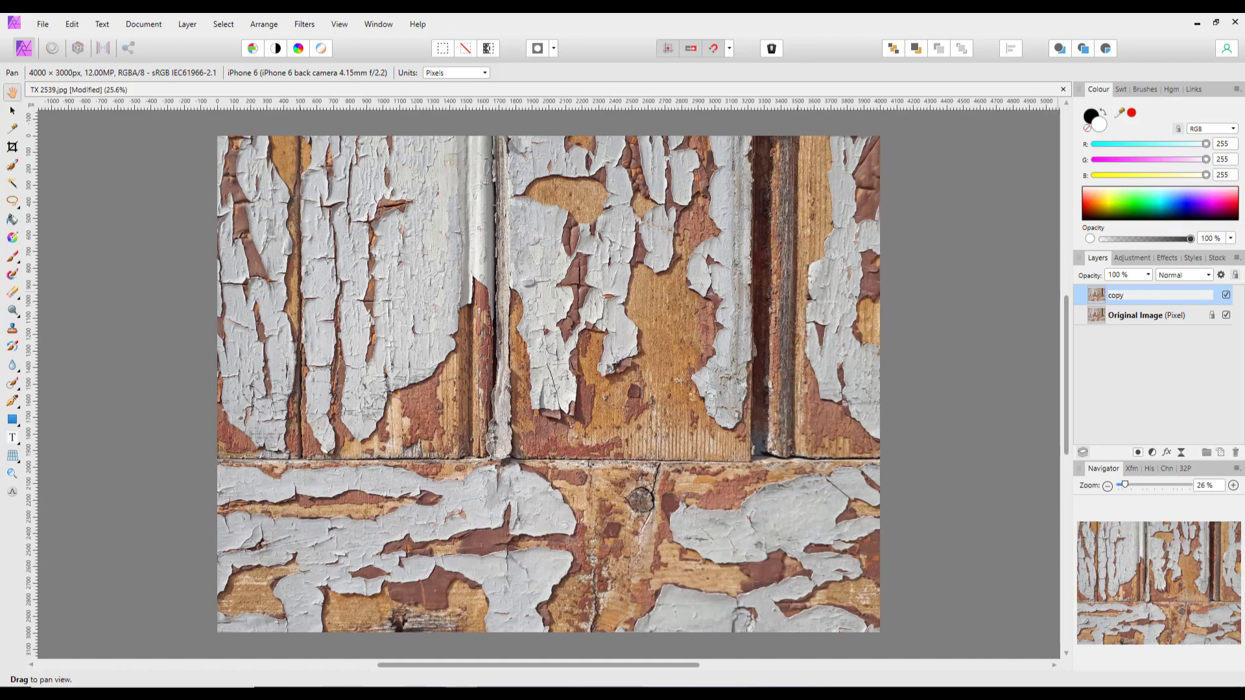
key("Return")
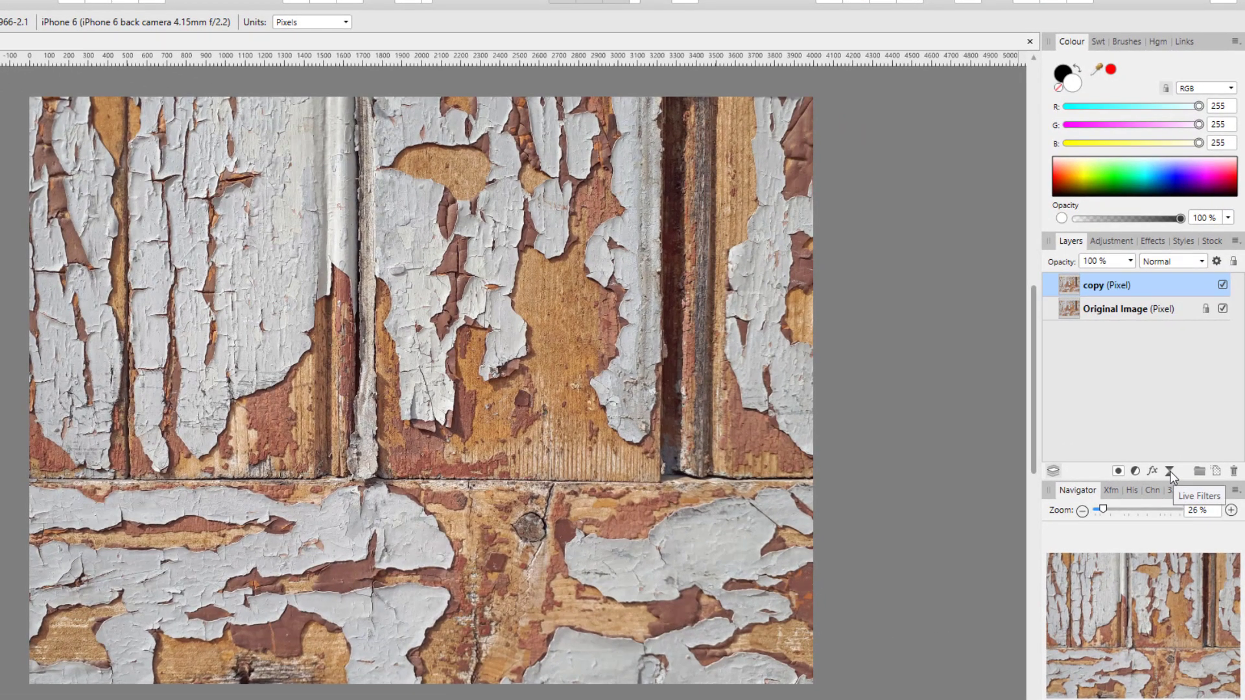
- Add a live Clarity filter at 100 % strength to the copy layer and compare the image with it off and on
left_click(1169, 470)
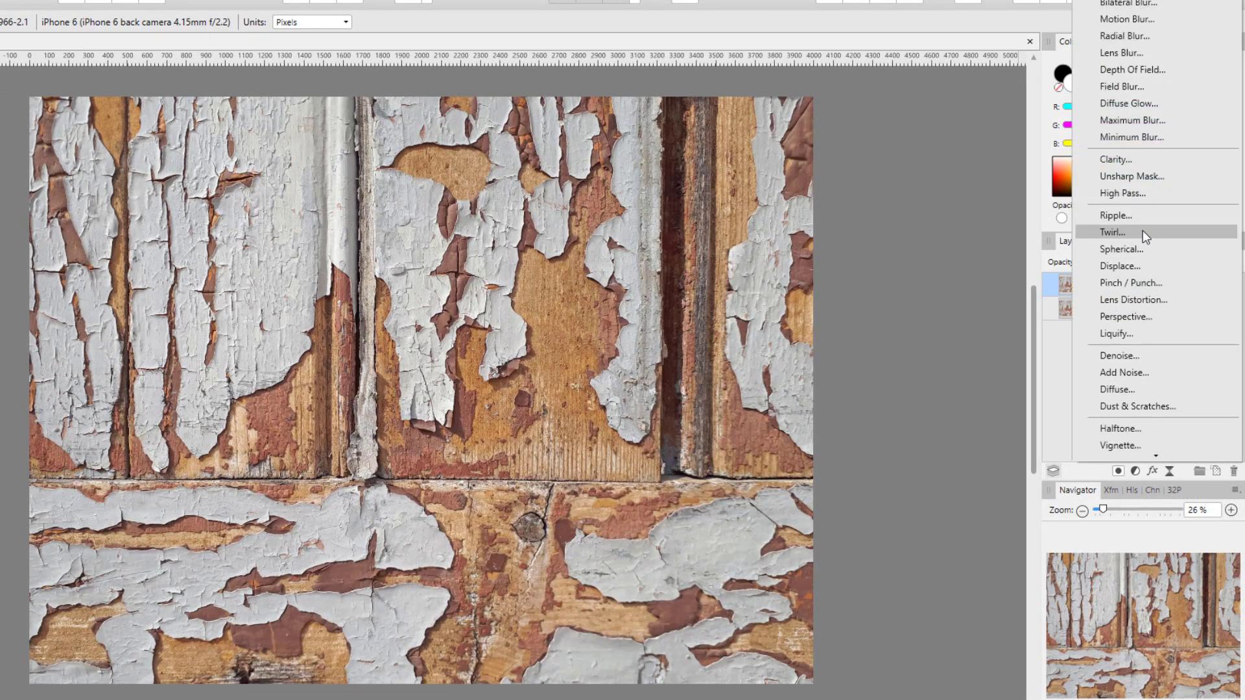
left_click(1122, 160)
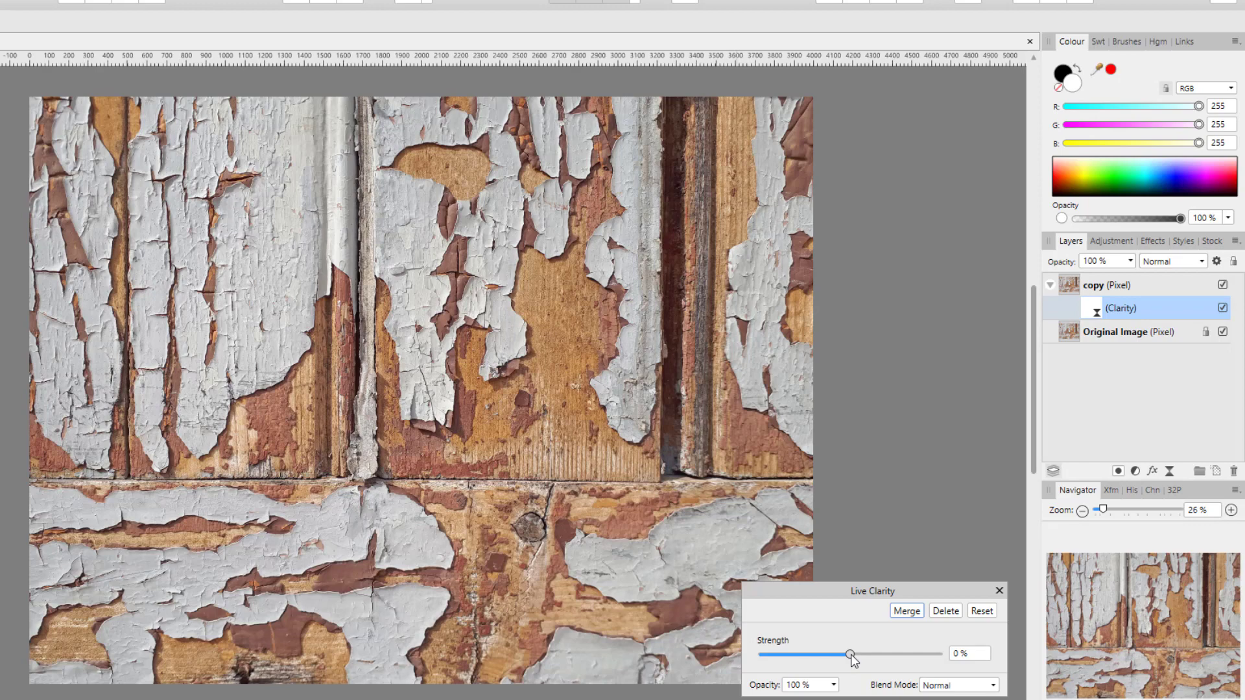
left_click_drag(857, 656, 945, 661)
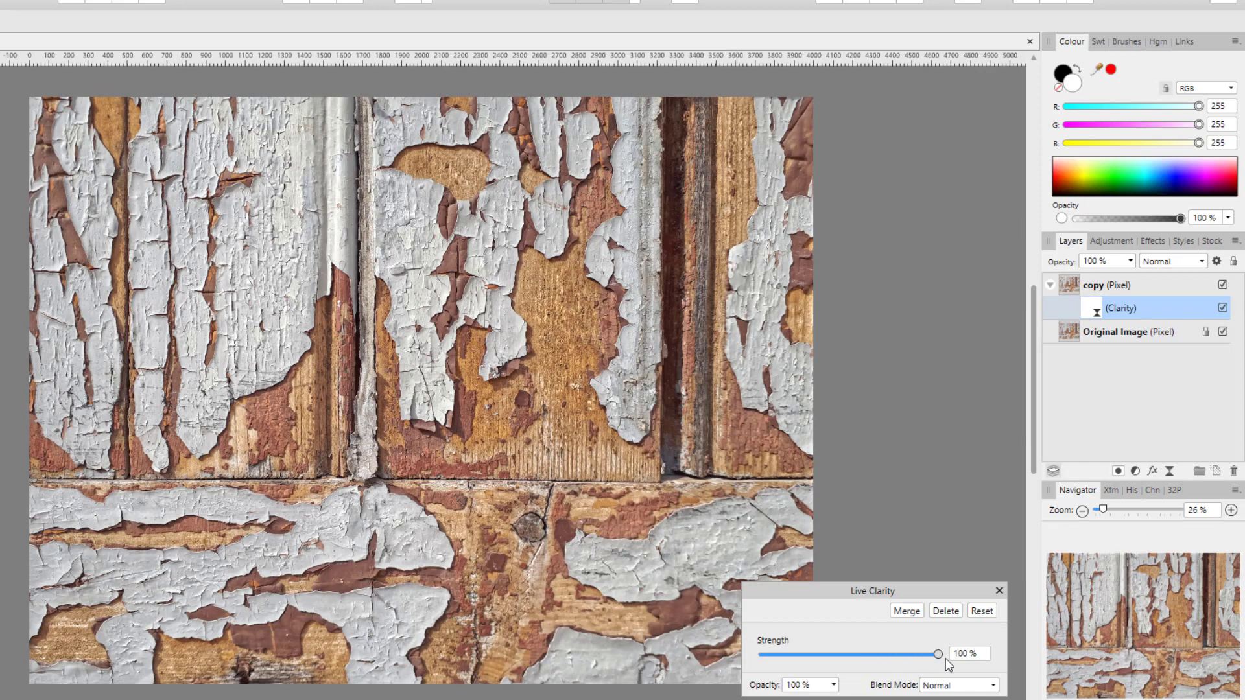
left_click(1223, 308)
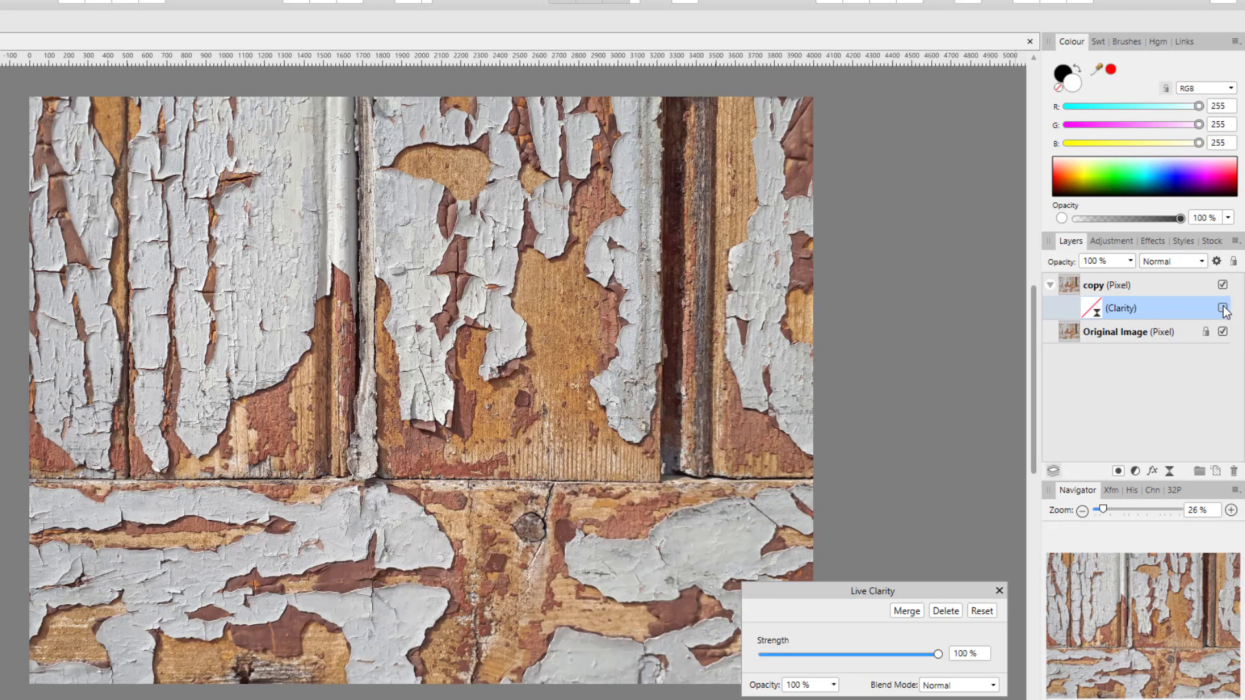
left_click(1223, 308)
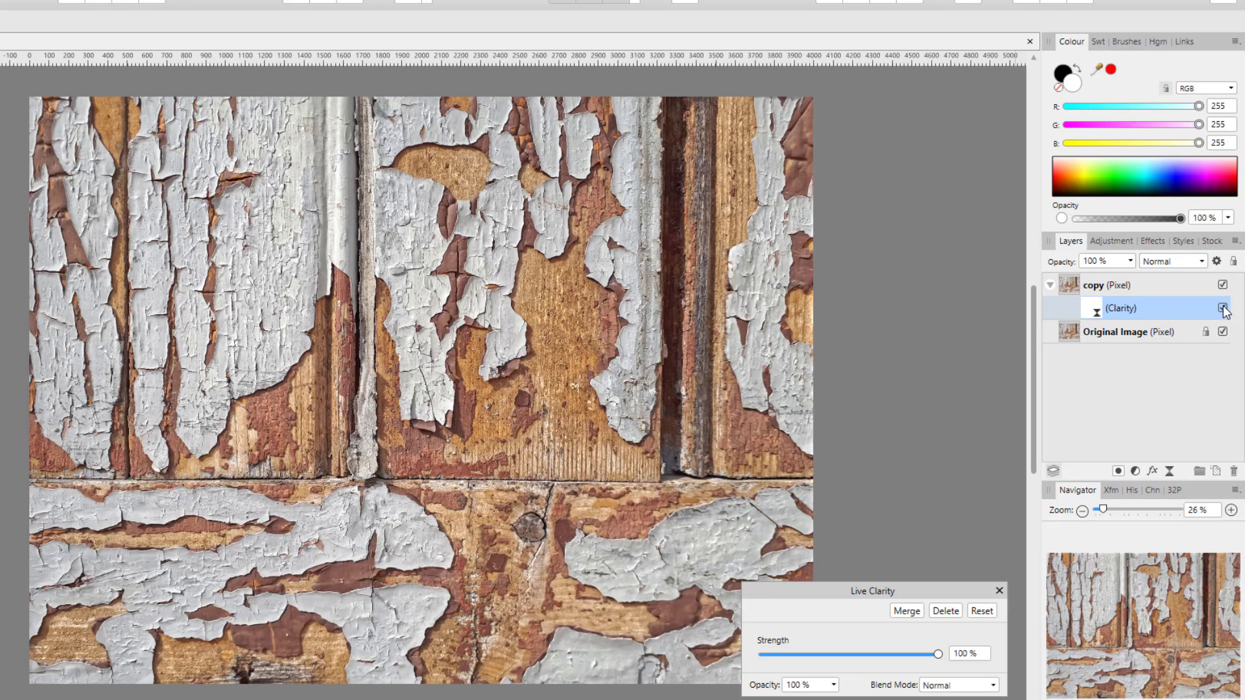
left_click(1223, 308)
left_click(1223, 308)
- Try the live Clarity filter at 30 % strength and delete the filter
left_click_drag(938, 653, 878, 658)
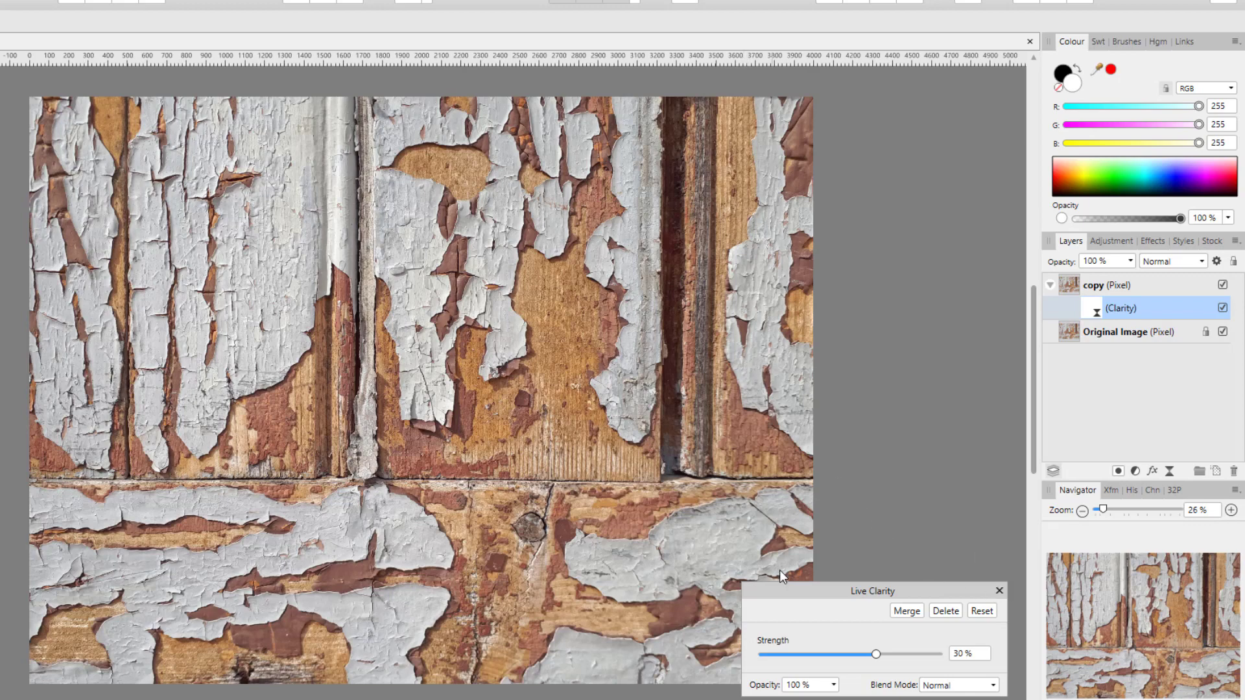
left_click(945, 612)
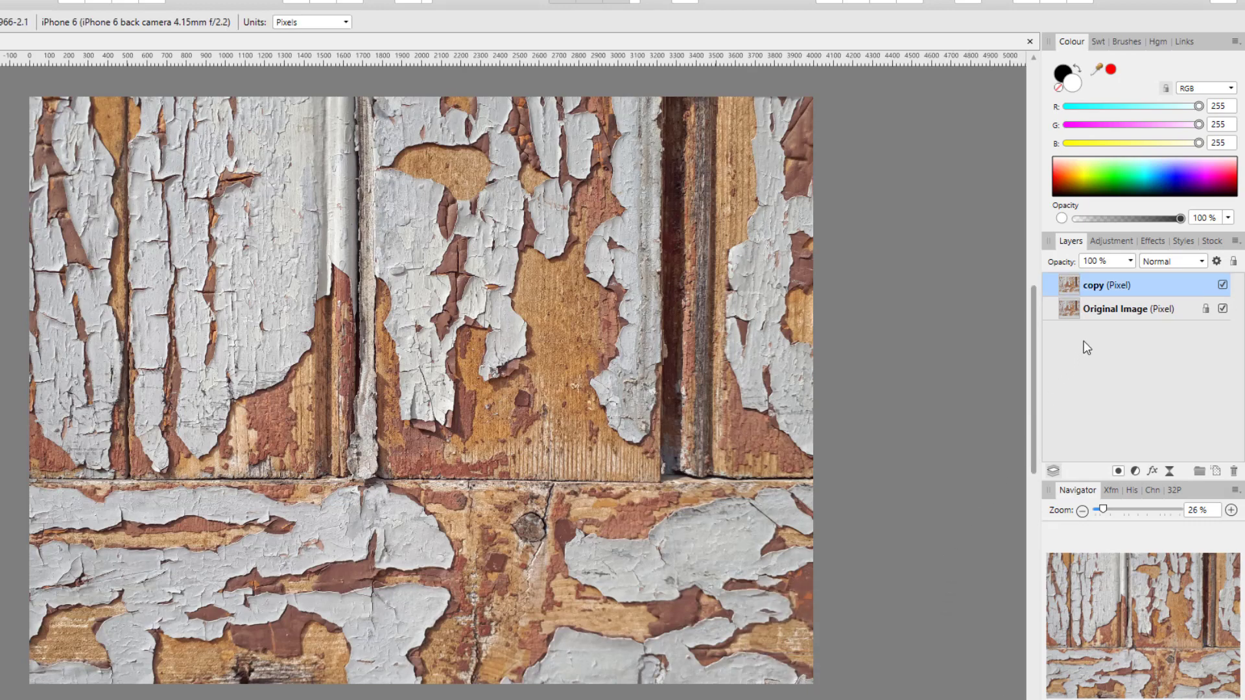
- Add a live Unsharp Mask filter to the copy layer with radius 1 px, factor 1.861 and threshold 3 %
left_click(1172, 472)
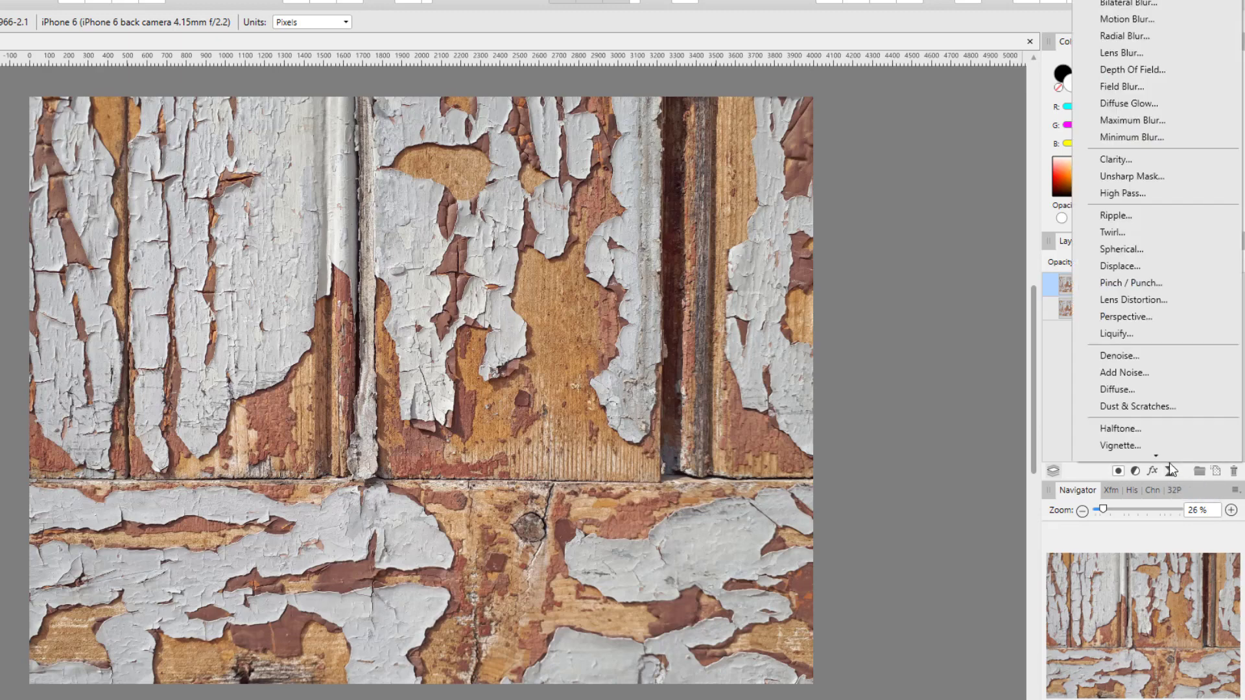
left_click(1127, 177)
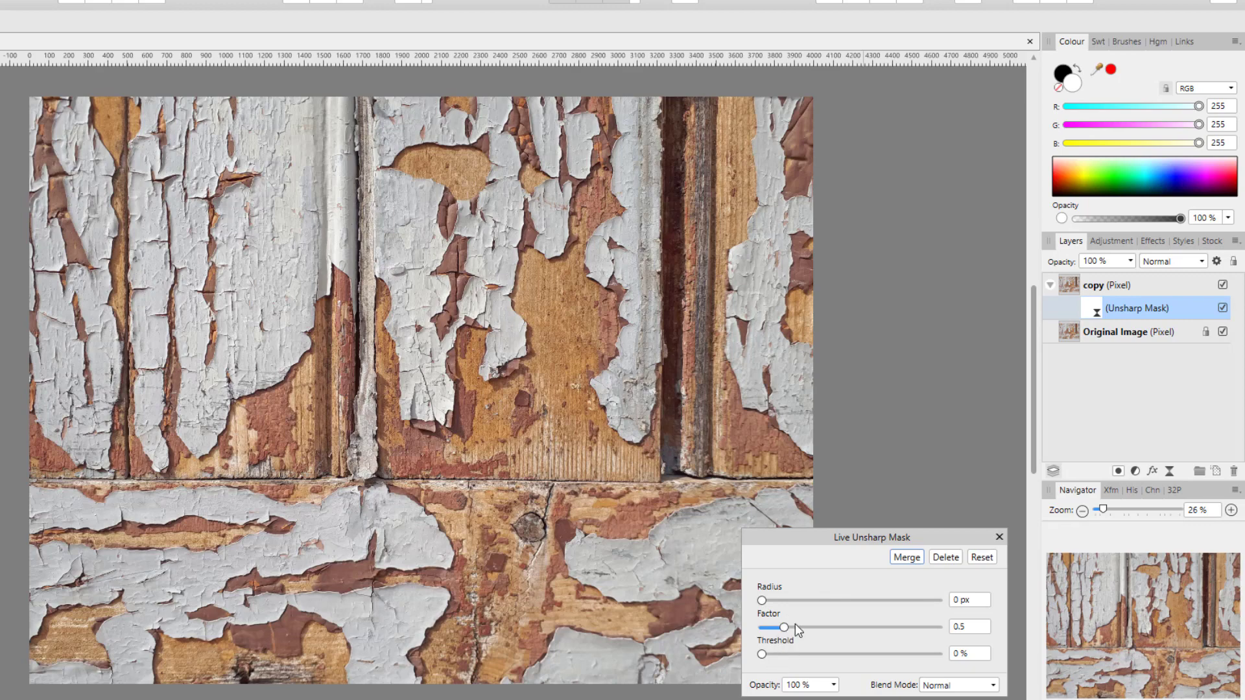
left_click_drag(766, 603, 799, 606)
left_click_drag(786, 628, 827, 627)
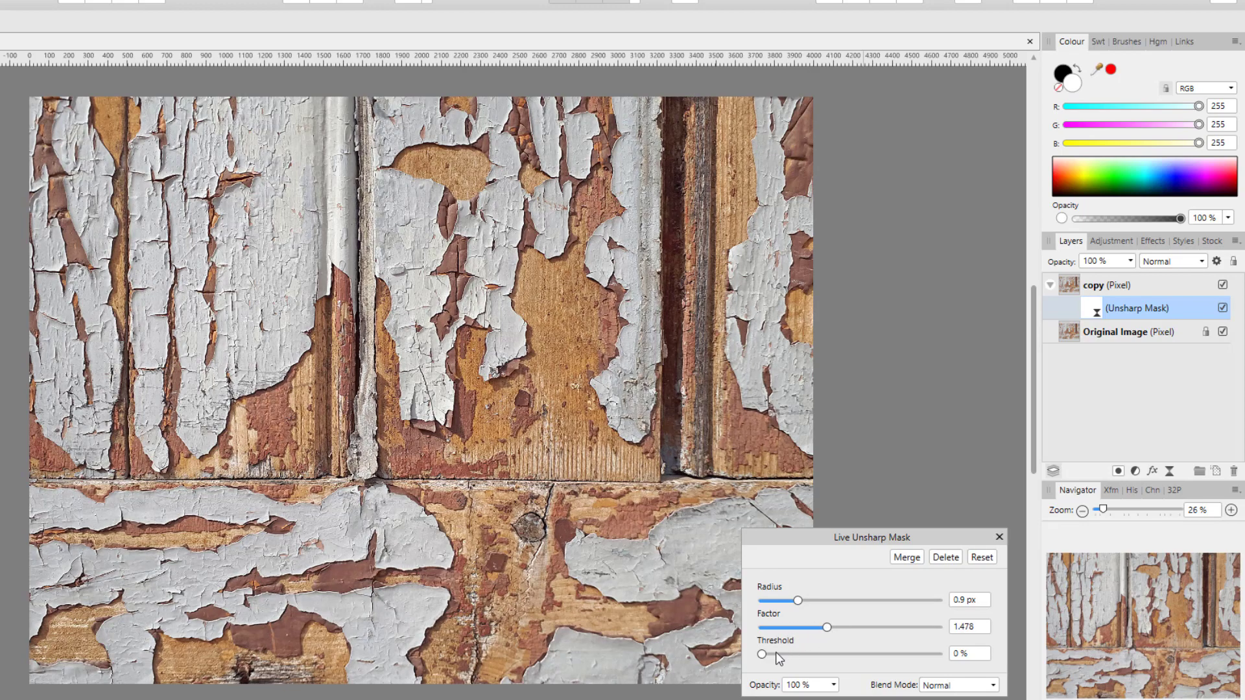
mouse_move(763, 656)
left_mouse_down()
mouse_move(941, 671)
mouse_move(778, 668)
left_mouse_up()
left_click_drag(827, 628, 864, 628)
left_click_drag(795, 601, 802, 602)
mouse_move(864, 629)
left_mouse_down()
mouse_move(820, 632)
mouse_move(884, 632)
mouse_move(829, 634)
mouse_move(847, 640)
left_mouse_up()
- Compare the image with the live Unsharp Mask off and on, both in full view and close up on the peeling paint
left_click(1223, 309)
left_click(1223, 309)
left_click(1223, 309)
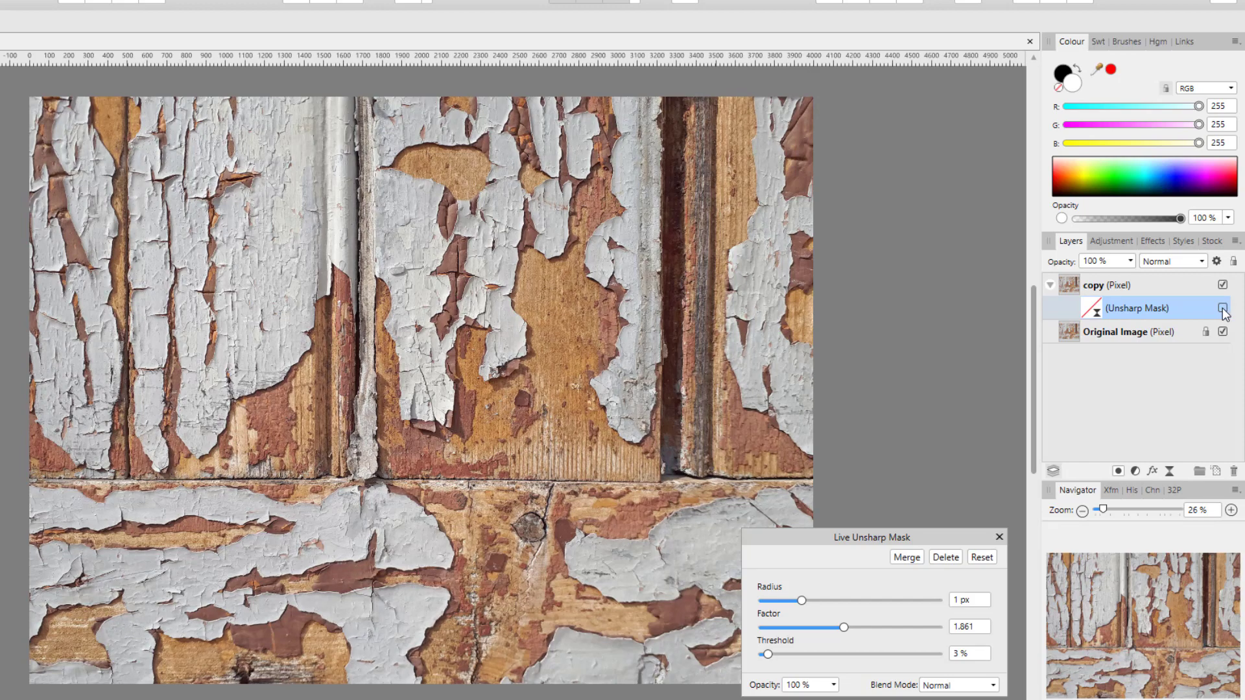
left_click(1223, 309)
scroll(825, 352, "up", 5)
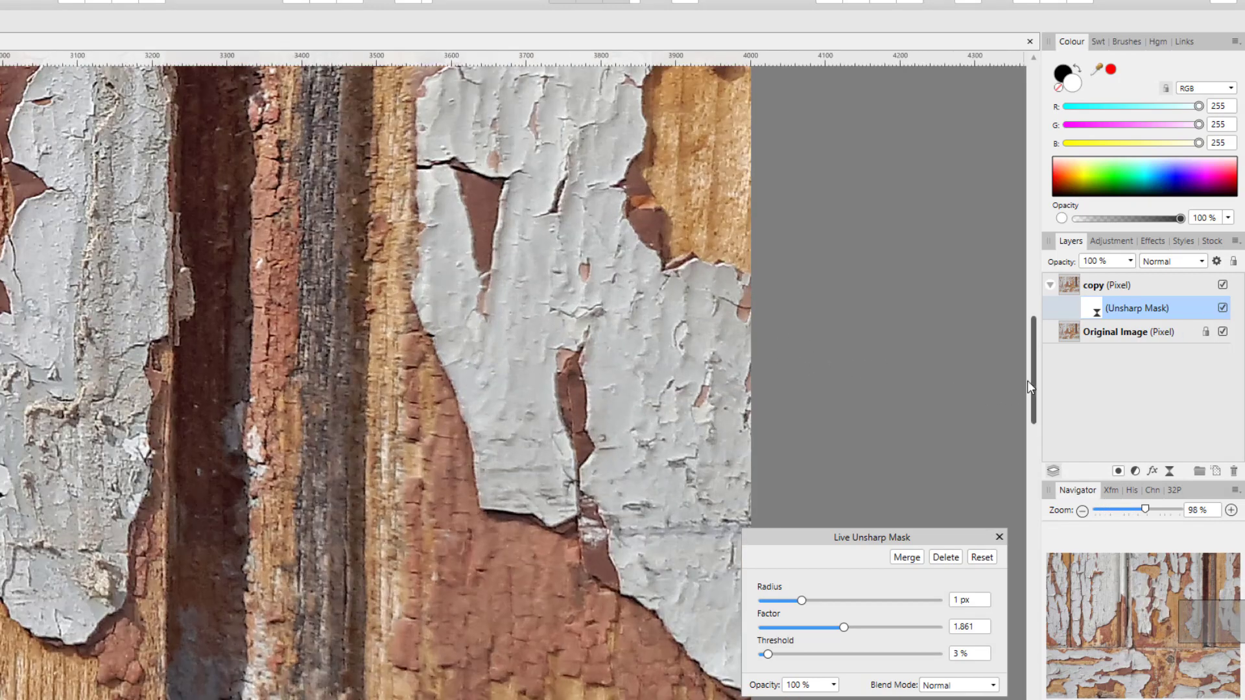
left_click_drag(722, 699, 697, 699)
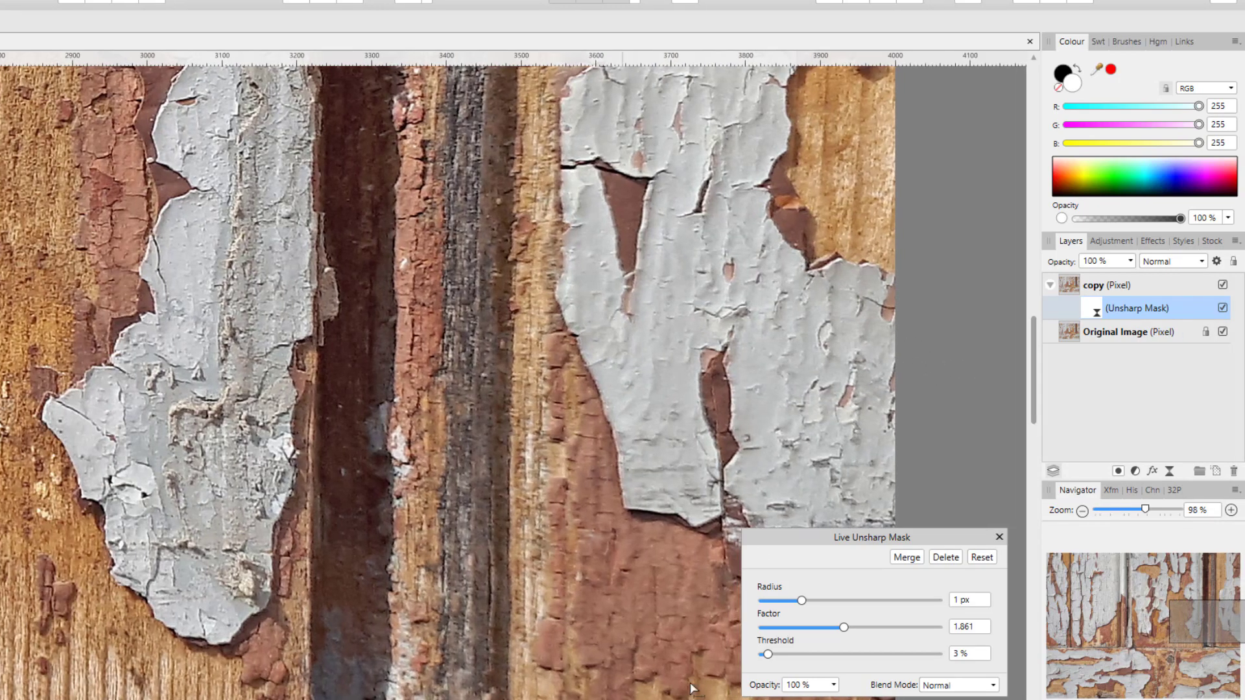
left_click(1224, 310)
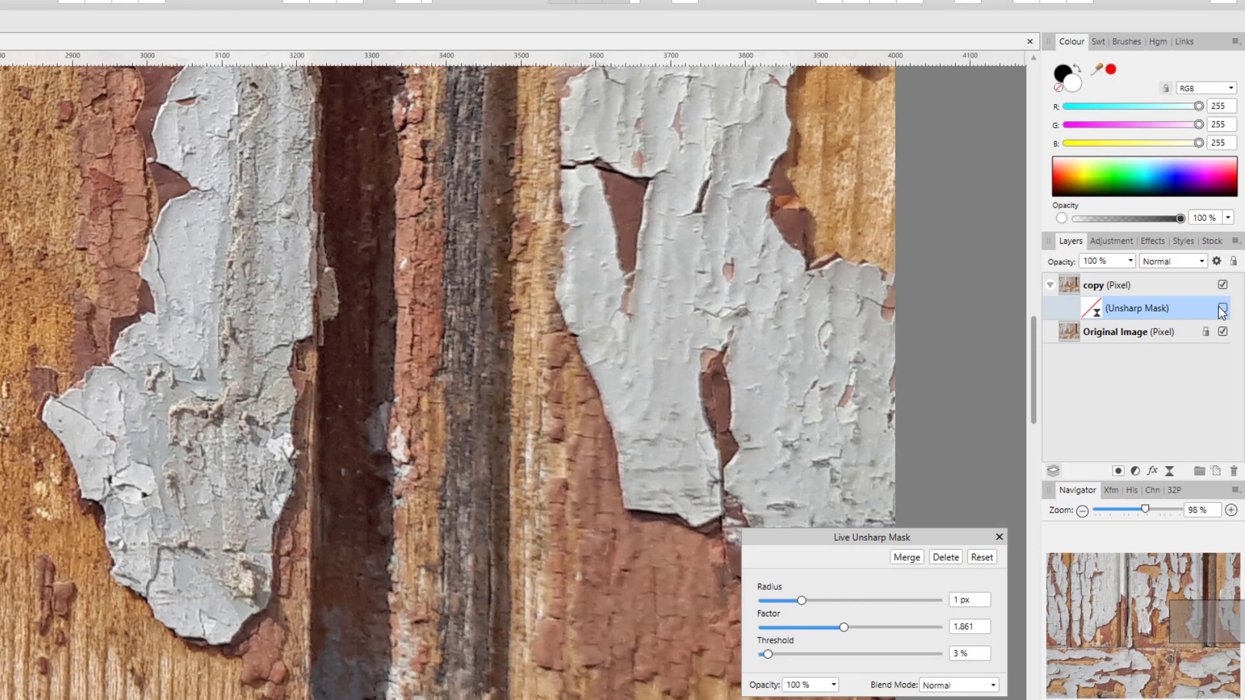
left_click(1223, 310)
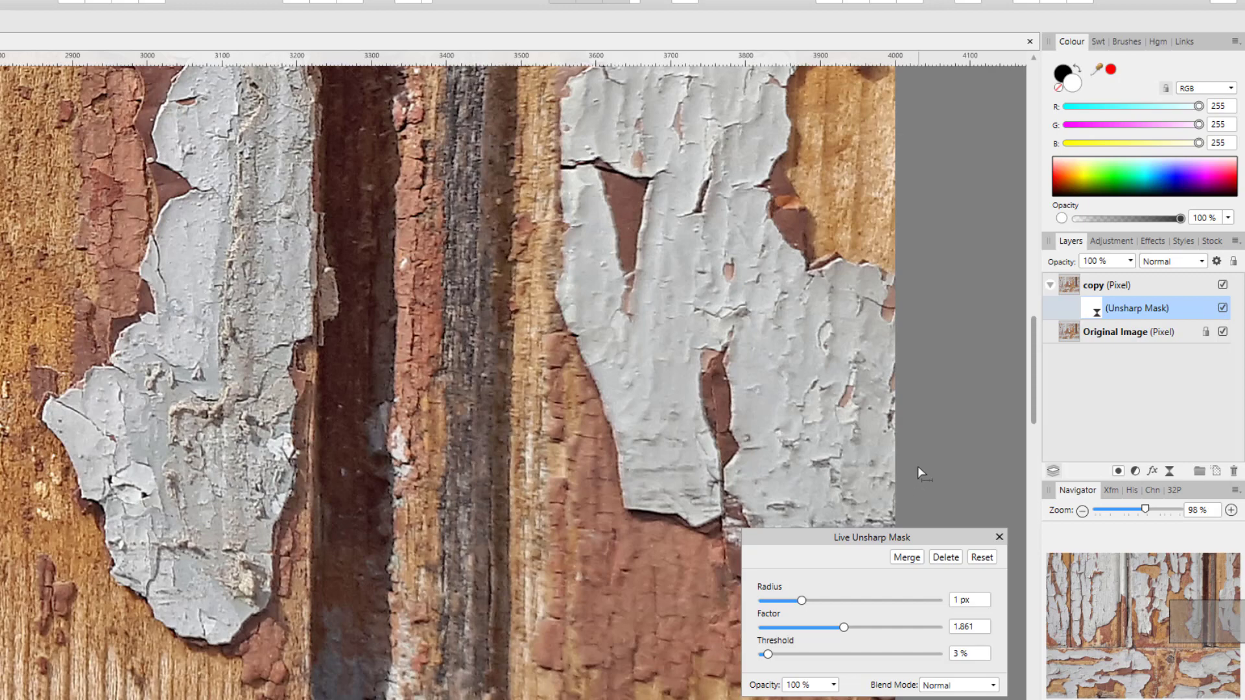
key("ctrl+0")
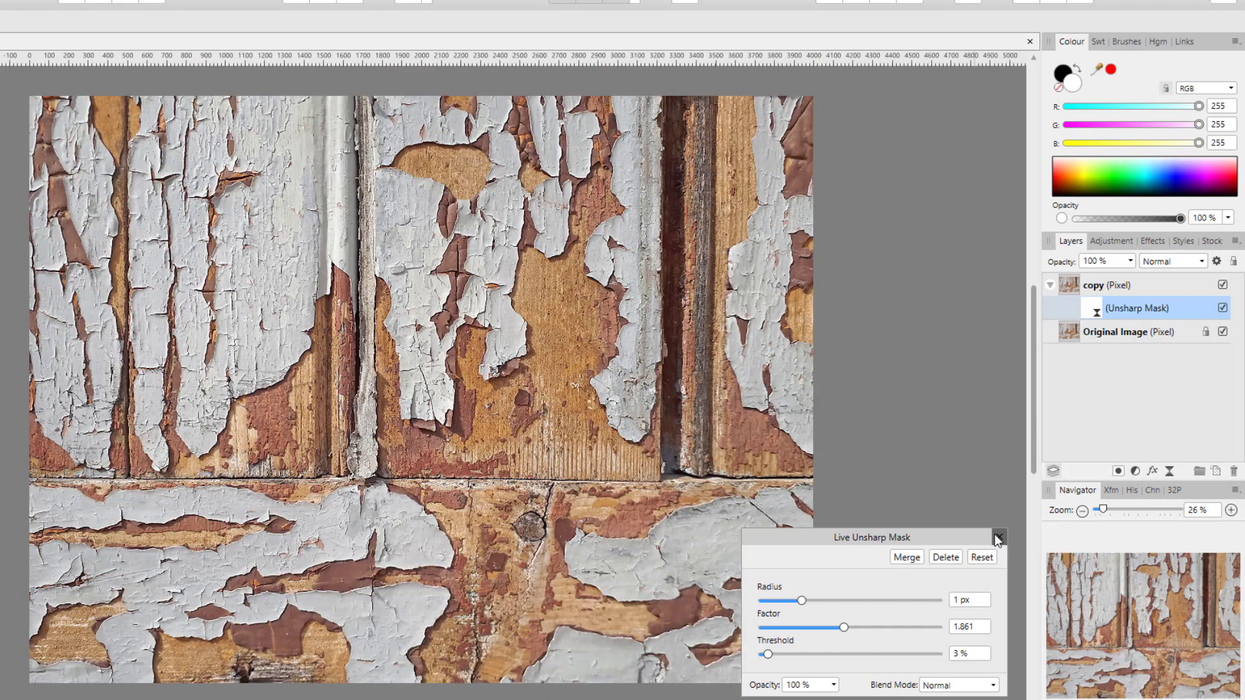